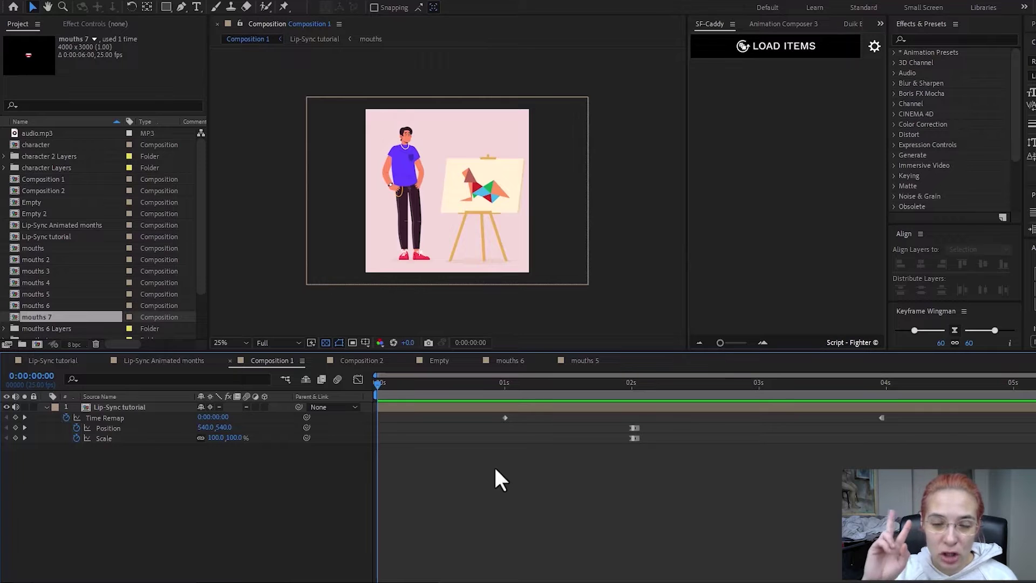
Step: Play back and scrub through the lip-sync animations in Composition 1 and Composition 2 to compare the two mouth styles
click(496, 469)
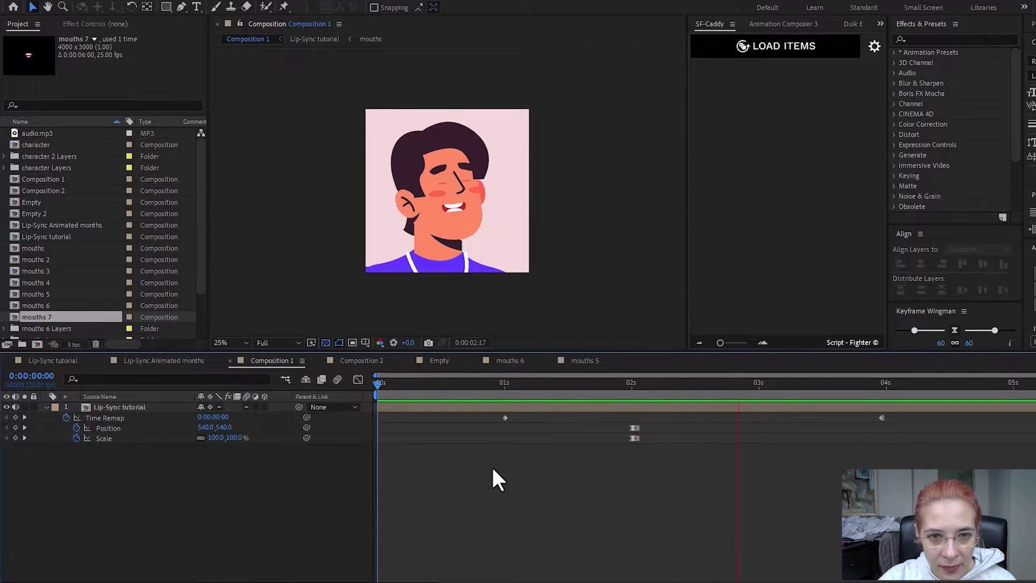
click(377, 360)
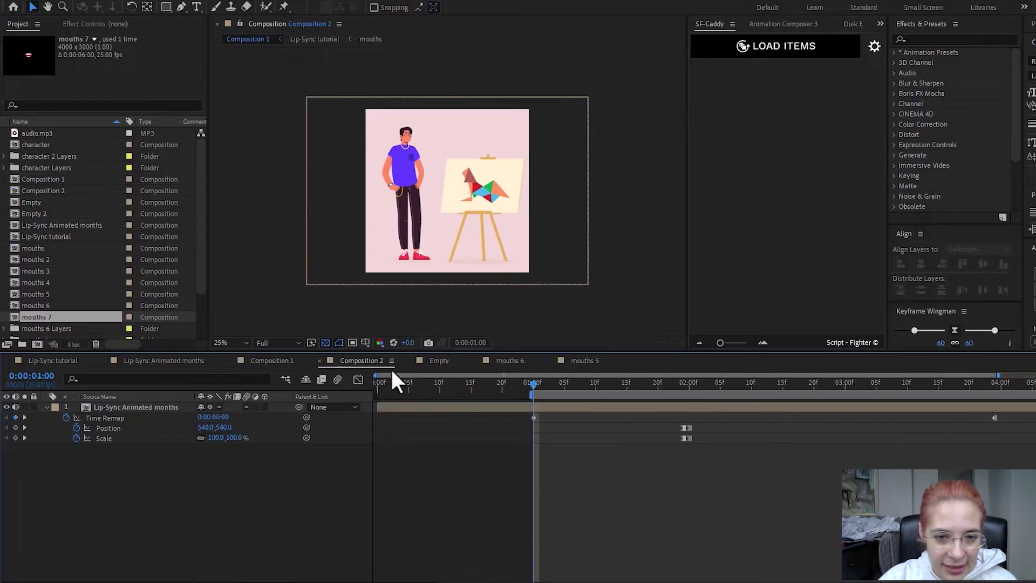
click(533, 384)
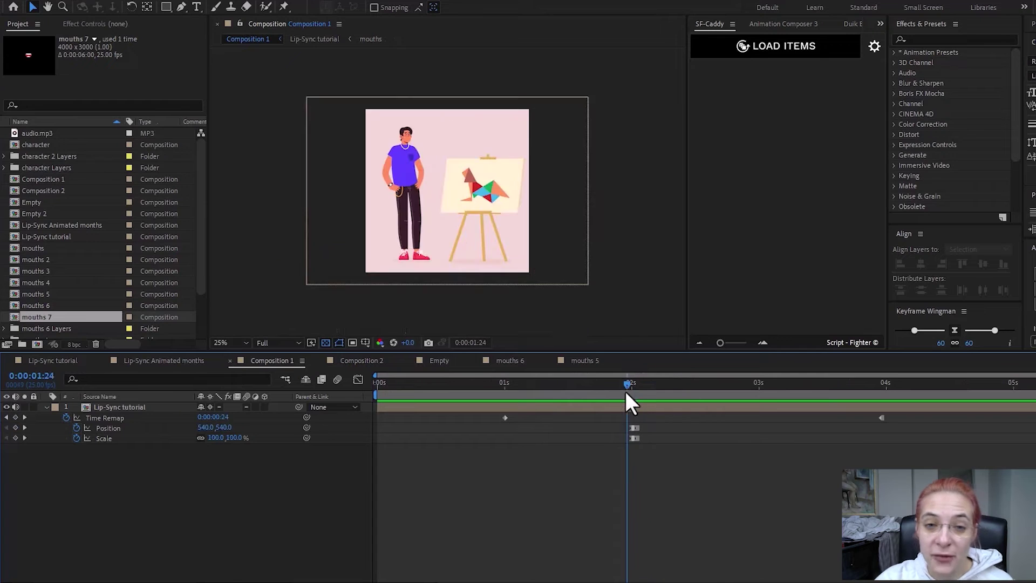
drag(626, 392, 787, 404)
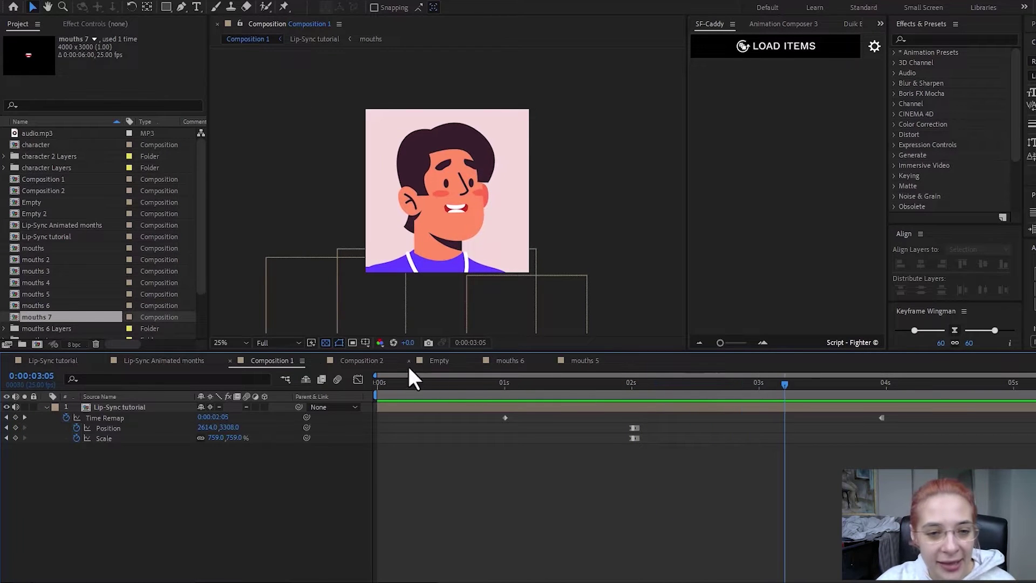
click(391, 361)
drag(610, 383, 925, 391)
drag(857, 395, 889, 398)
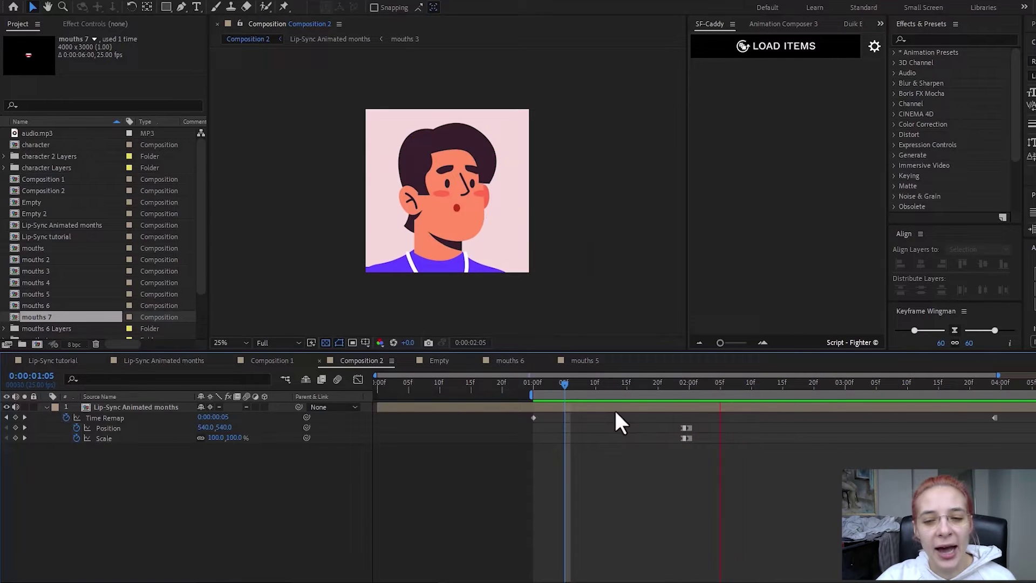
key(space)
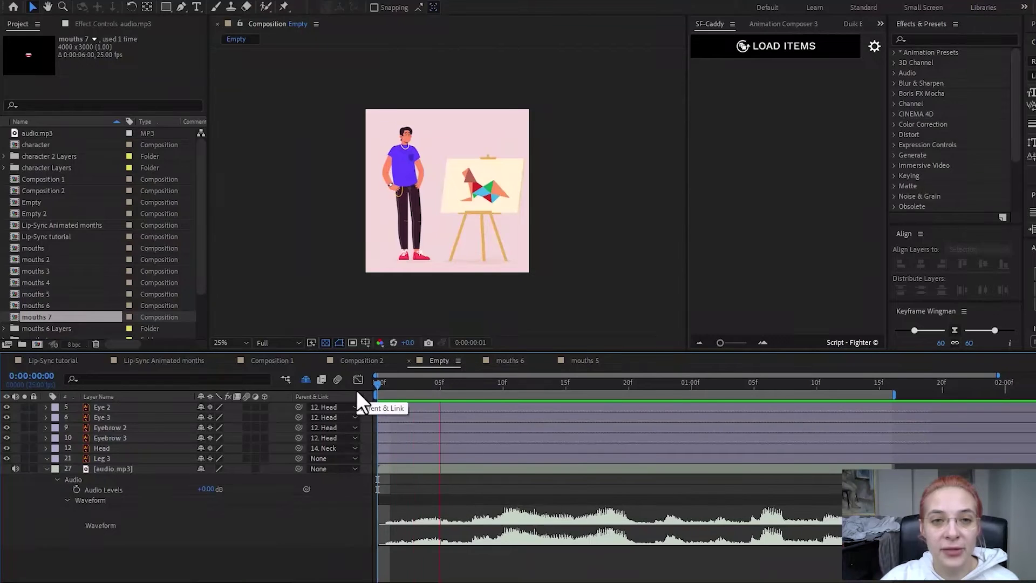
key(space)
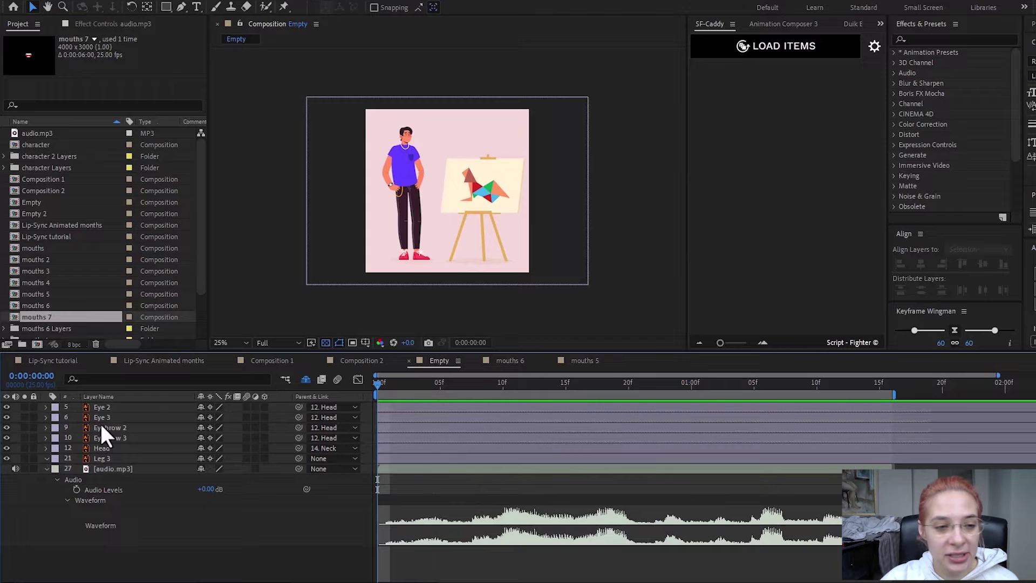
Step: Inspect the Empty composition's layers, including the shy ones, and view the character's face up close and then the whole scene
click(129, 458)
click(110, 450)
click(110, 459)
click(305, 378)
click(306, 379)
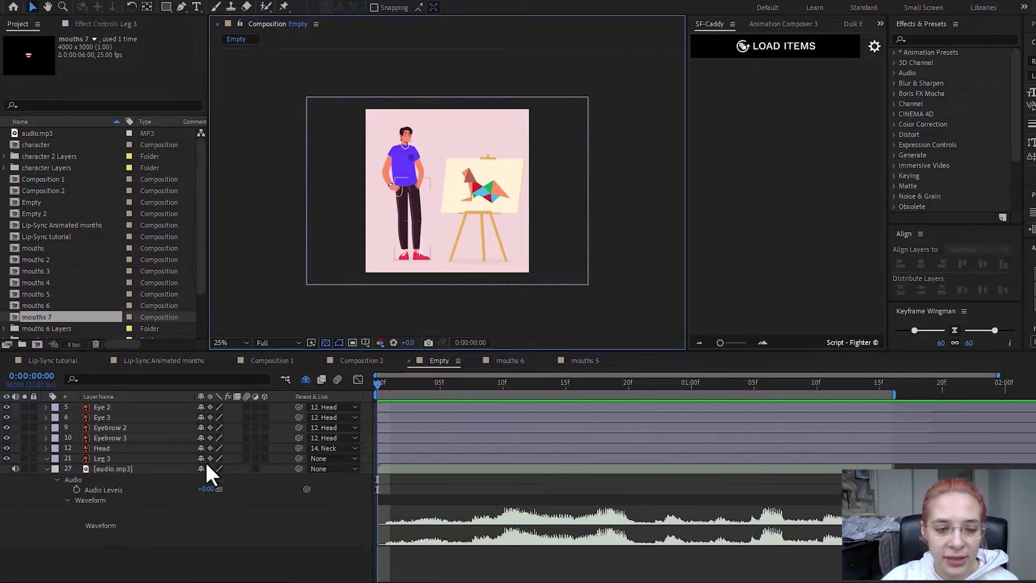
scroll(374, 166, up, 6)
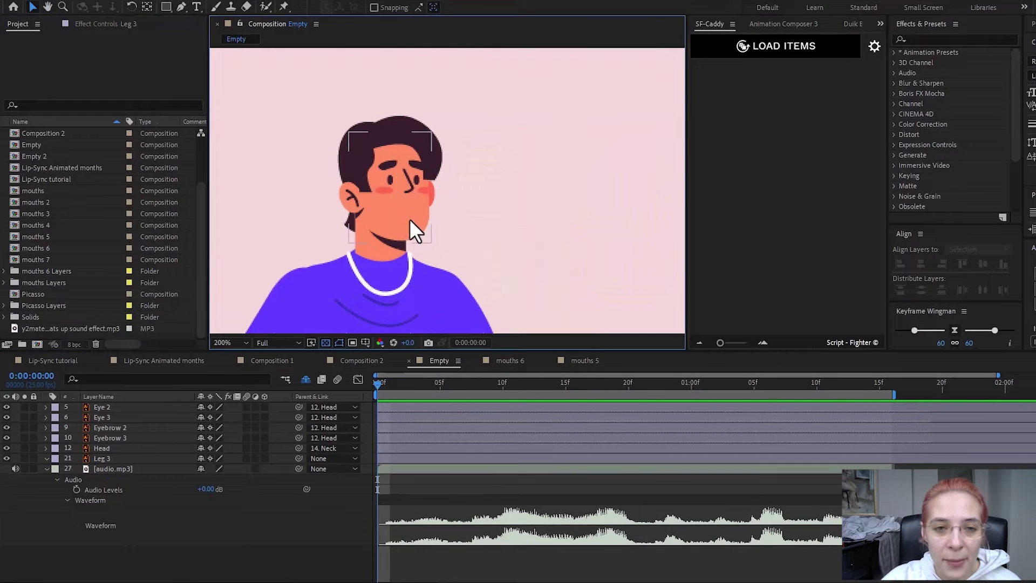
scroll(515, 197, down, 4)
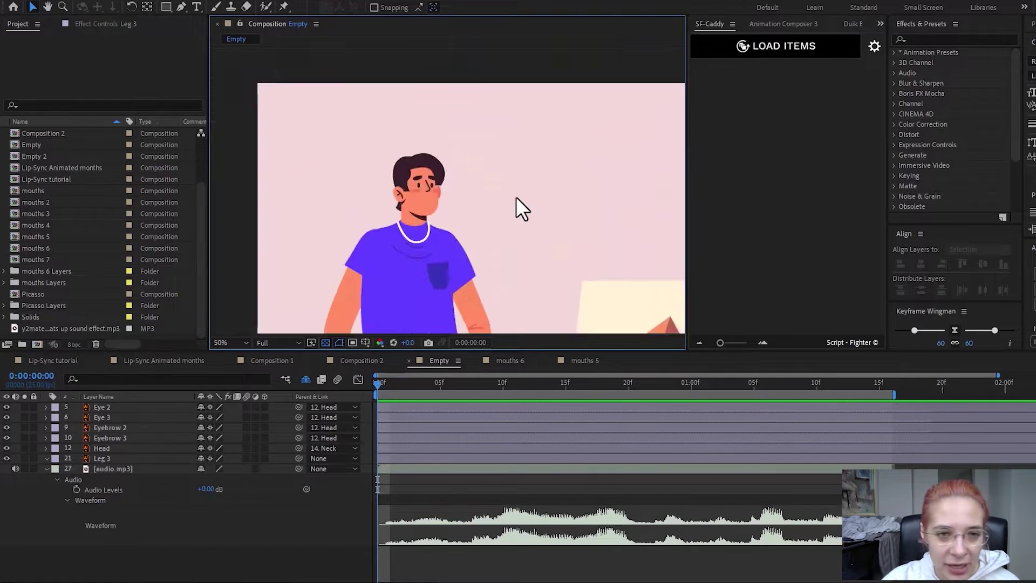
key(h)
drag(493, 220, 428, 139)
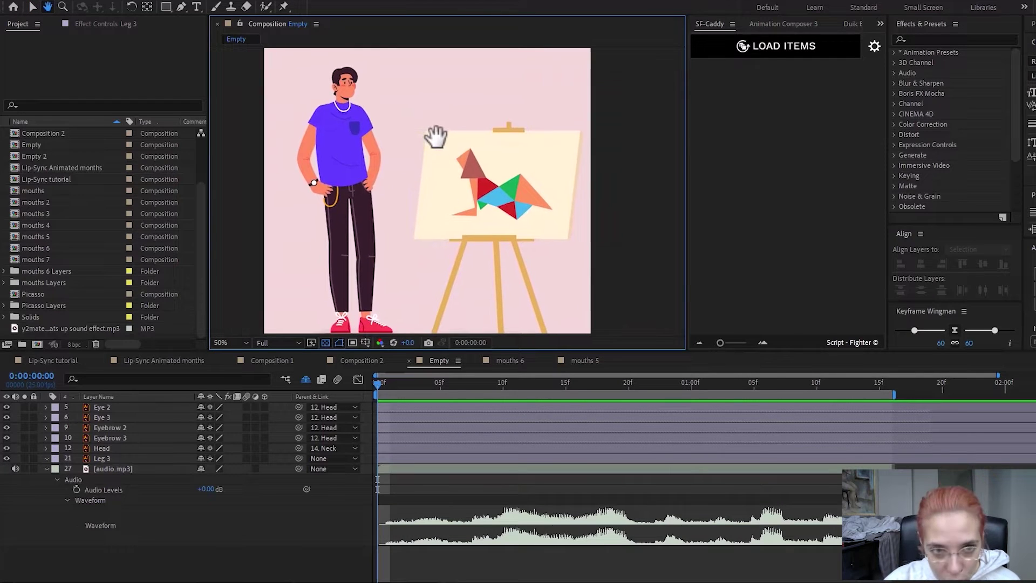
scroll(430, 134, down, 2)
key(v)
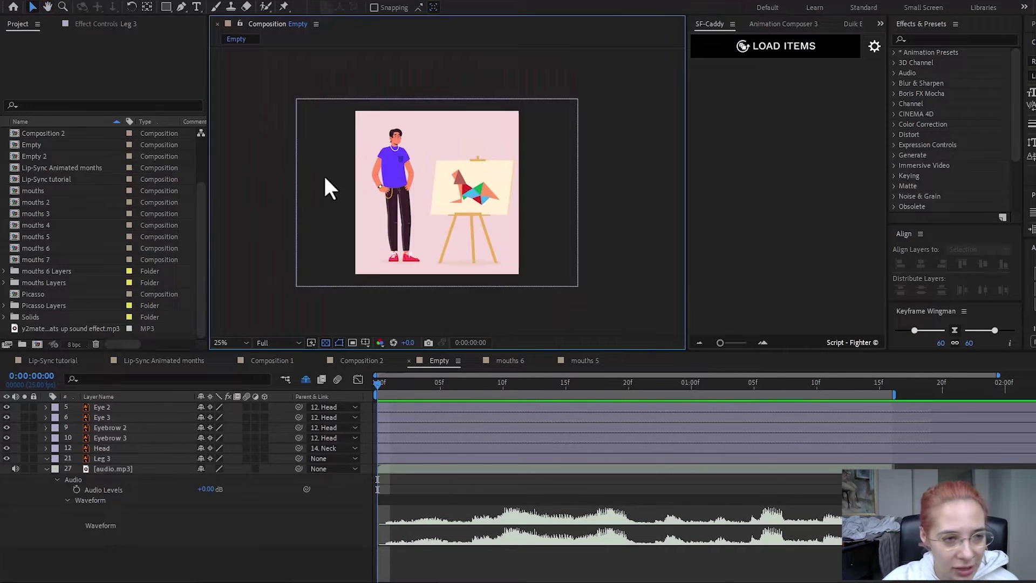
Step: Open the dialog for importing a file into the project
right_click(3, 171)
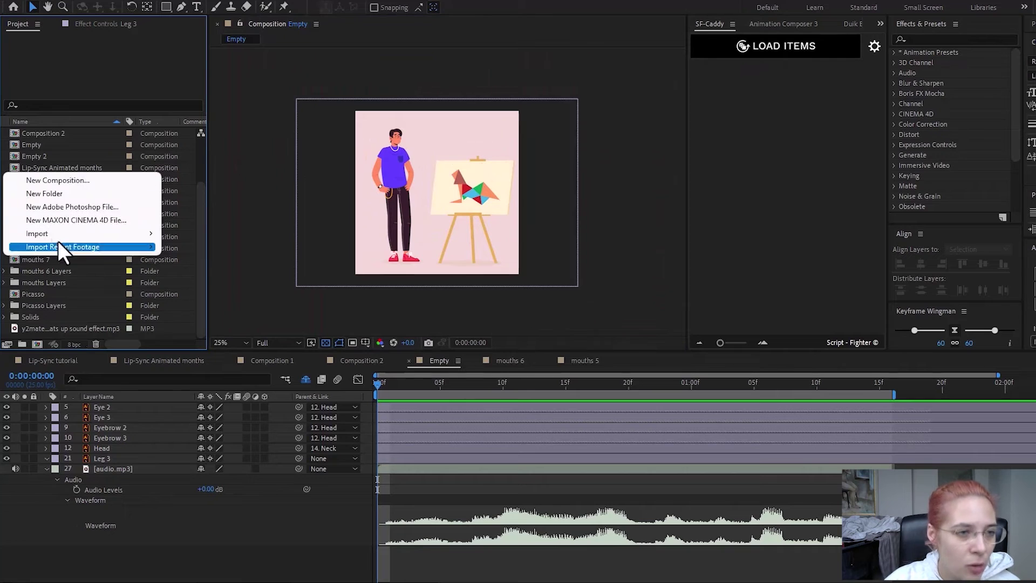
mouse_move(53, 232)
click(218, 233)
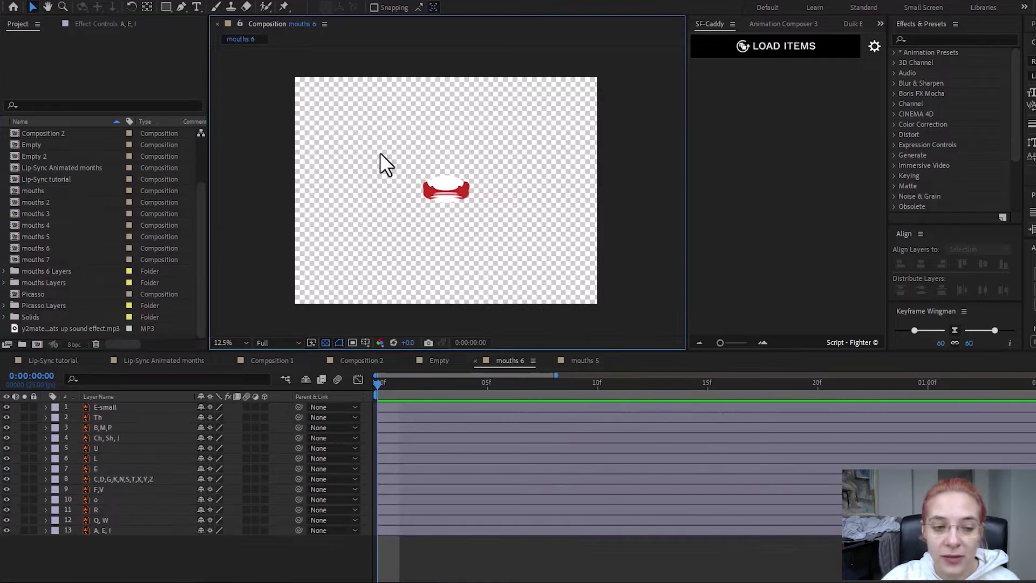
Step: Solo the A, E, I layer in the mouths 6 composition to view that mouth shape on its own
click(102, 531)
click(105, 544)
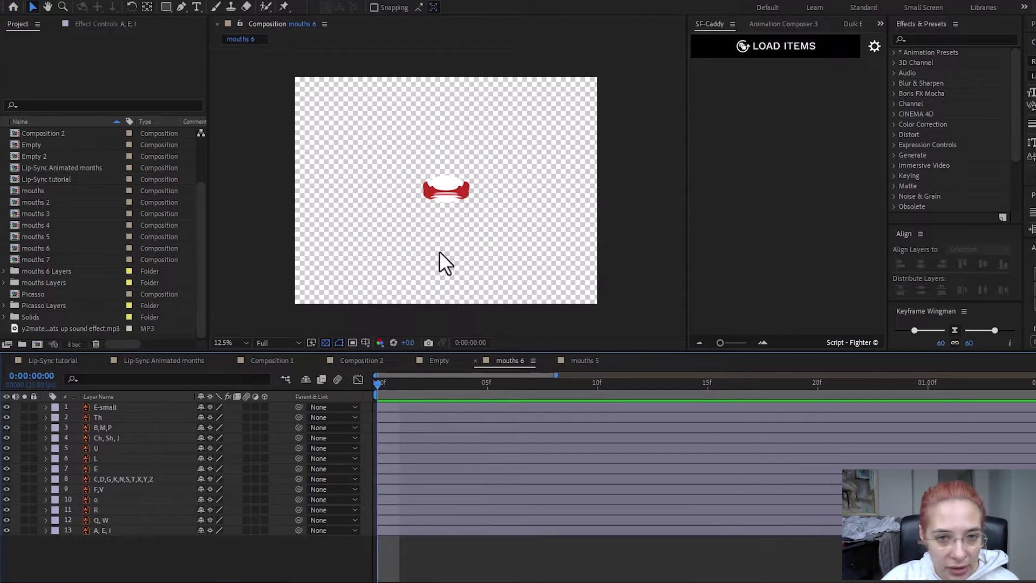
click(117, 532)
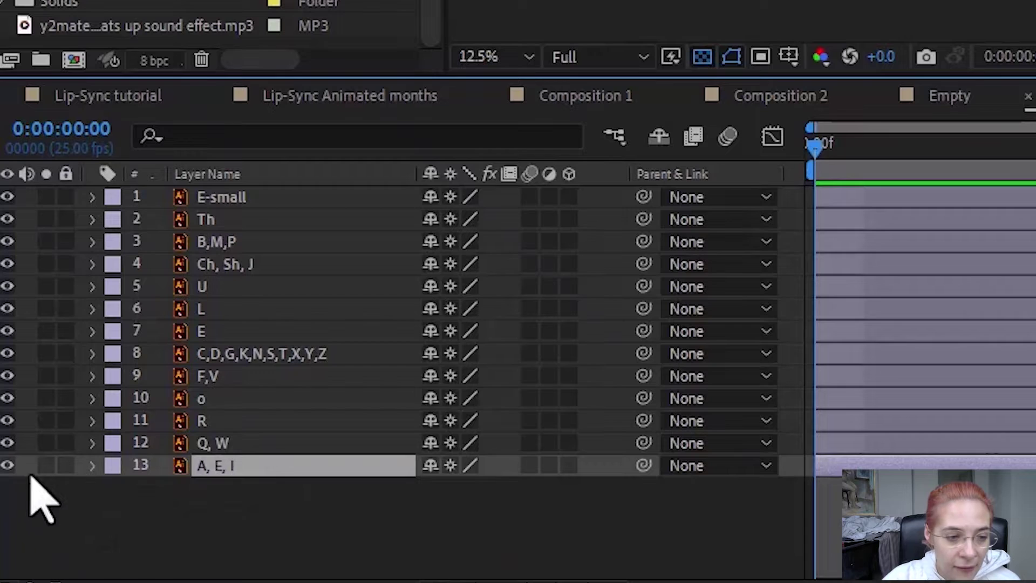
click(24, 530)
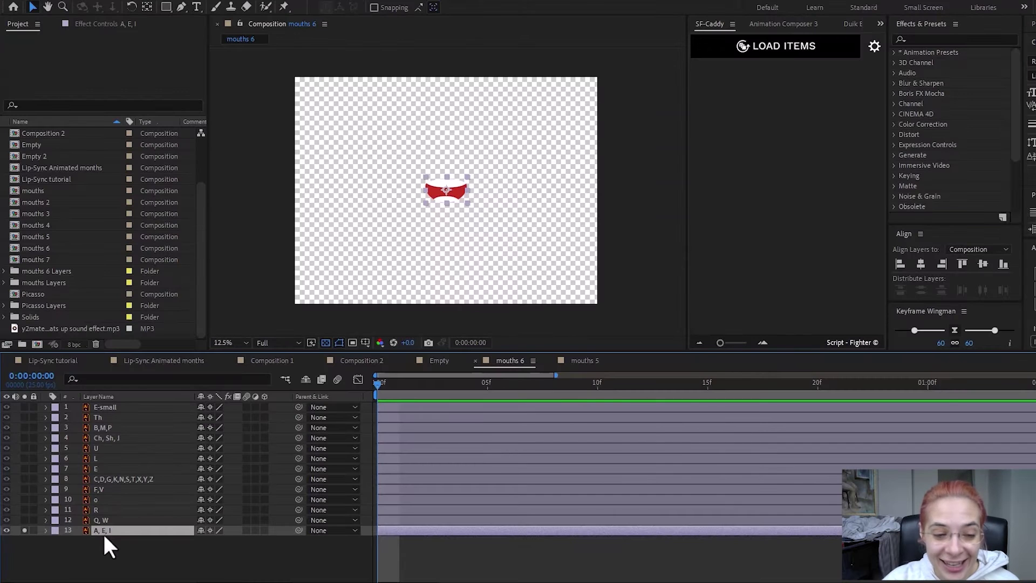
Step: Select all mouth layers in mouths 6 and turn on the Title/Action Safe guides to check their centring
key(ctrl+a)
click(366, 343)
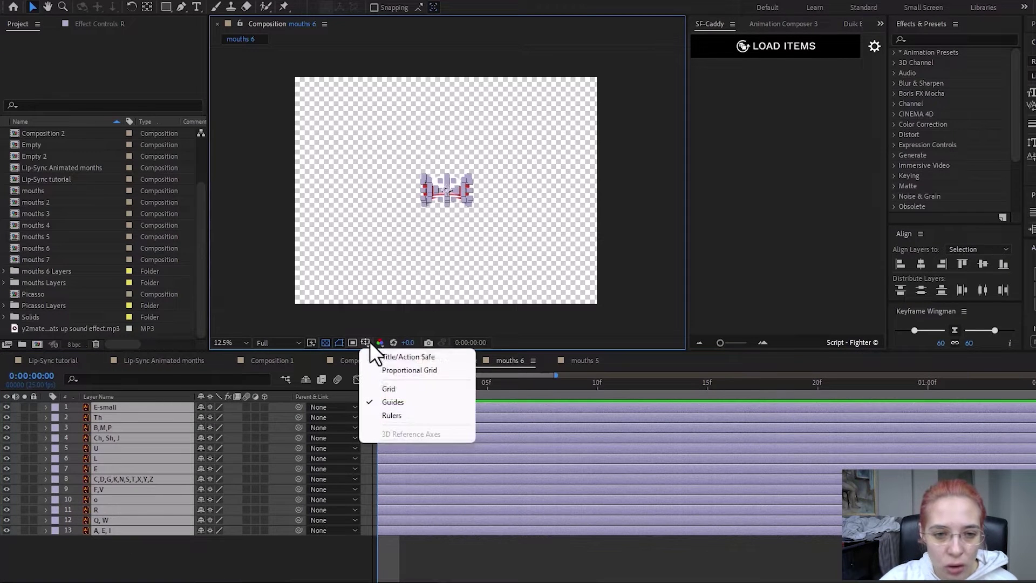
click(383, 357)
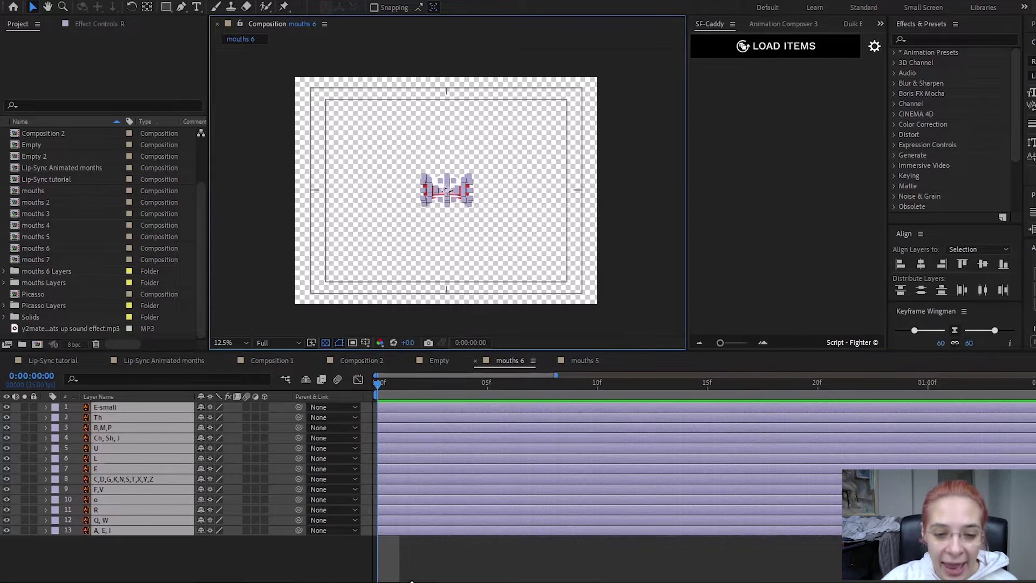
Step: Trim all thirteen mouth layers in mouths 6 to a duration of one frame
drag(411, 582, 381, 581)
click(570, 536)
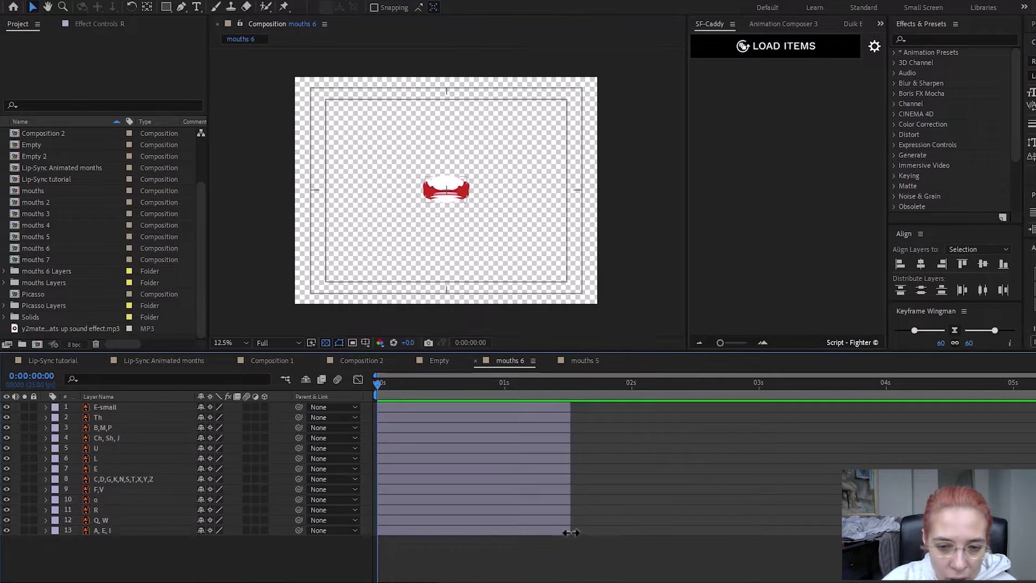
click(569, 532)
shift+click(568, 406)
drag(571, 407, 171, 425)
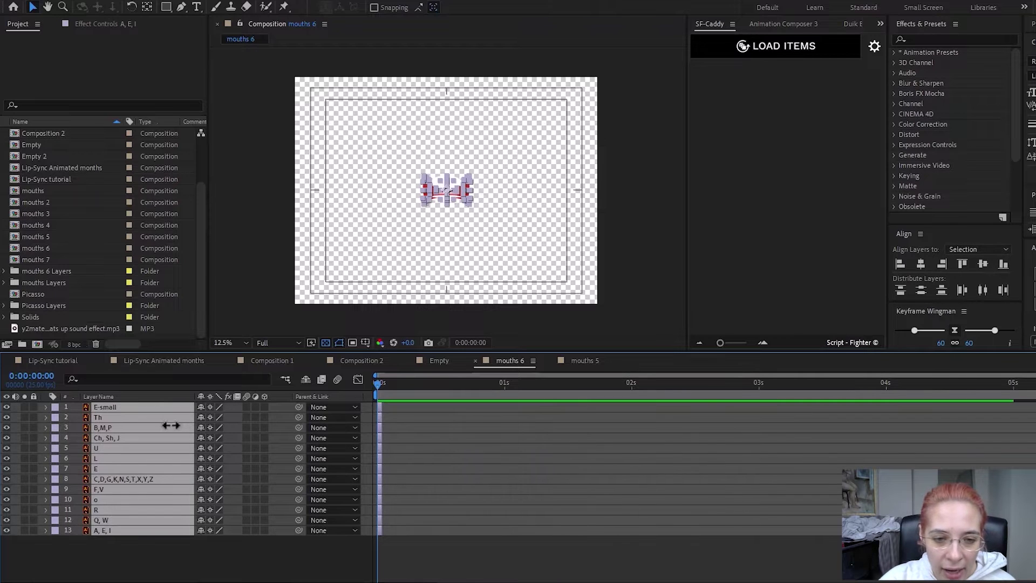
Step: Stagger the one-frame mouth layers end to end, from A, E, I at frame 0 up to E-small at frame 12
drag(394, 581, 439, 578)
click(417, 536)
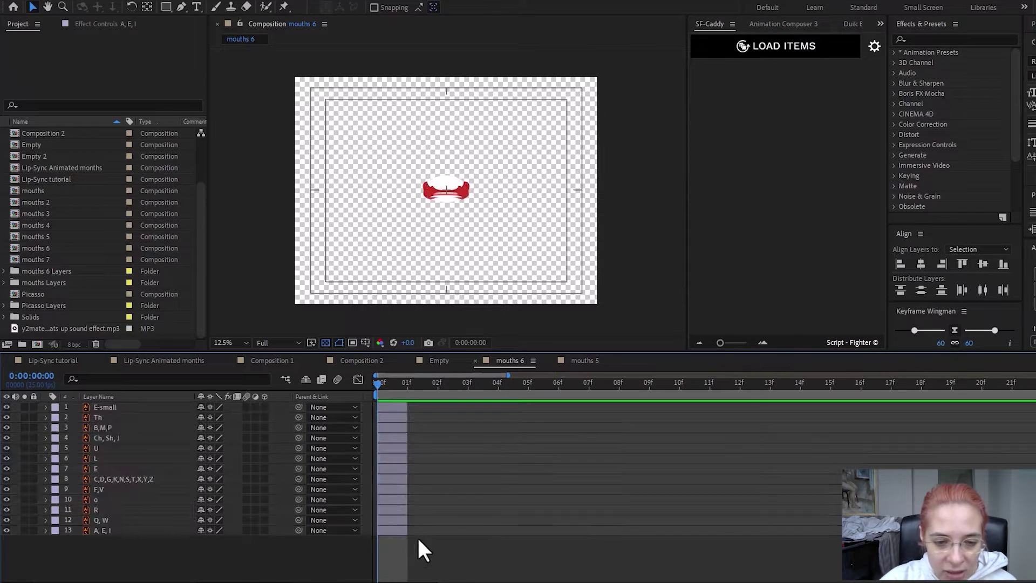
click(400, 519)
drag(387, 510, 508, 500)
drag(393, 479, 573, 468)
drag(393, 458, 634, 448)
drag(393, 438, 664, 438)
drag(393, 427, 724, 417)
drag(393, 406, 754, 407)
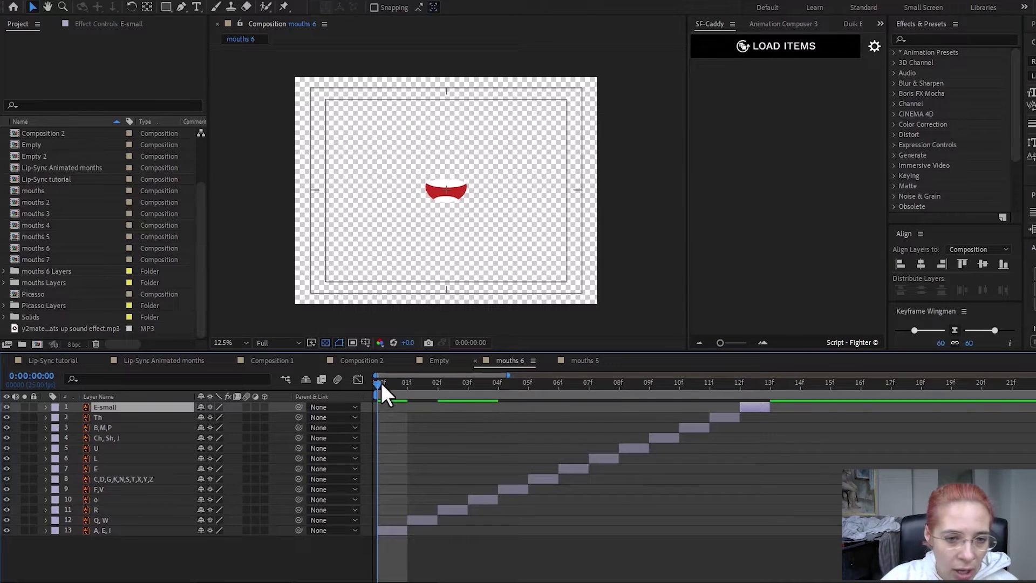
Step: Scrub through the staggered mouth shapes and return the playhead to the start
drag(381, 383, 412, 400)
click(415, 442)
key(Home)
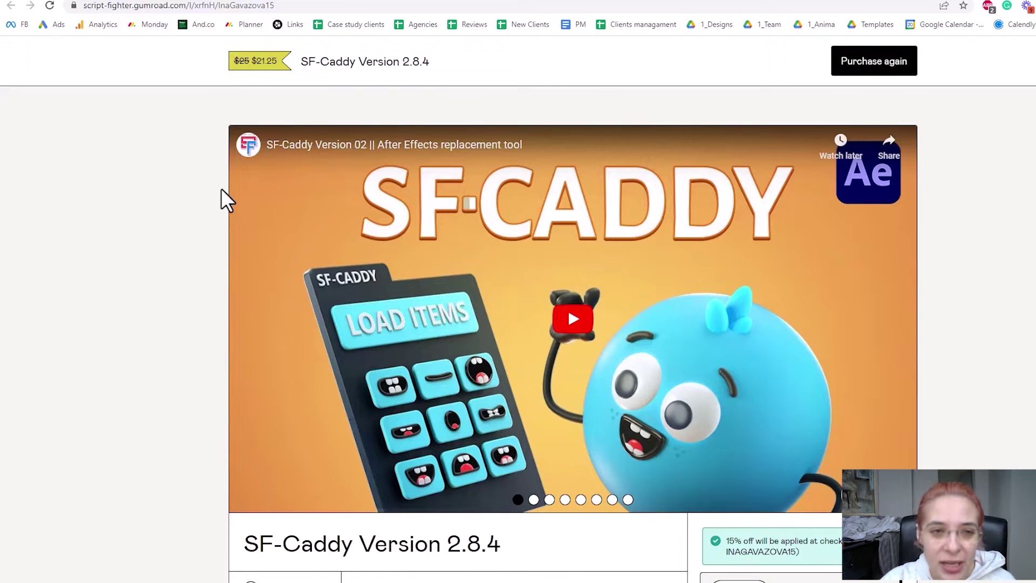
Step: Look through the SF-Caddy Version 2.8.4 product page on Gumroad in the browser, including its description and licence options
scroll(1027, 317, down, 5)
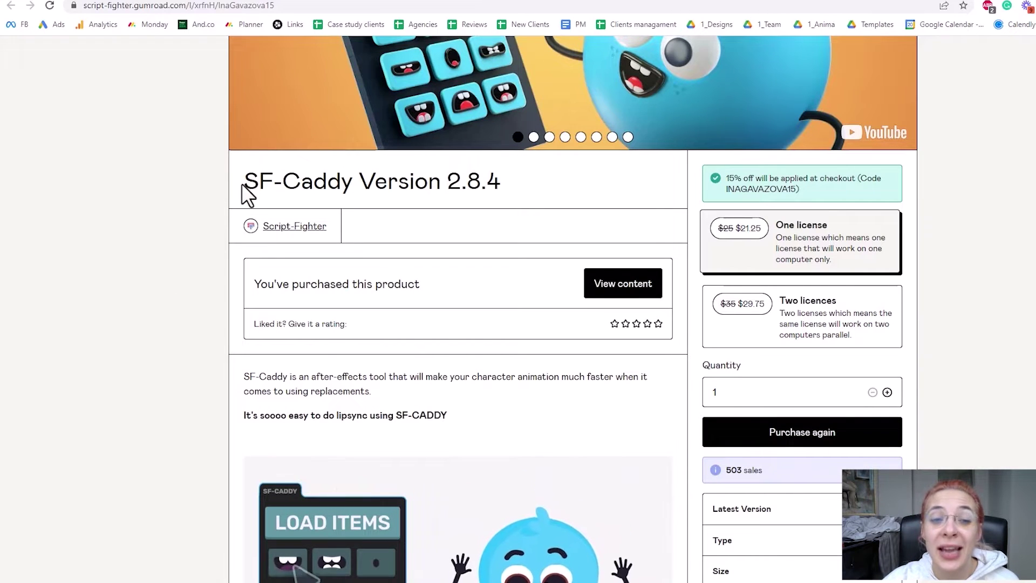
scroll(259, 251, up, 5)
scroll(259, 251, up, 1)
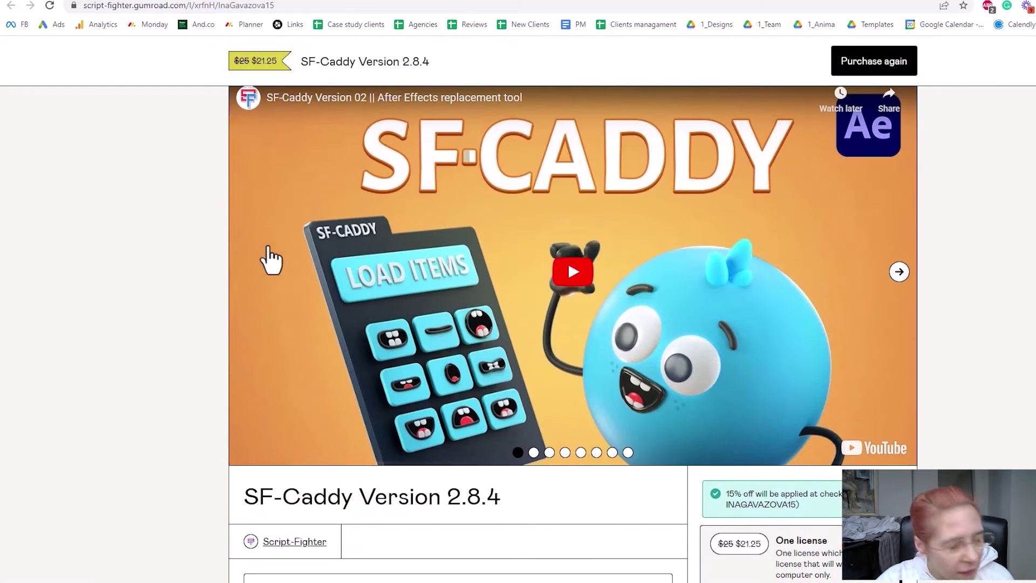
scroll(358, 248, up, 1)
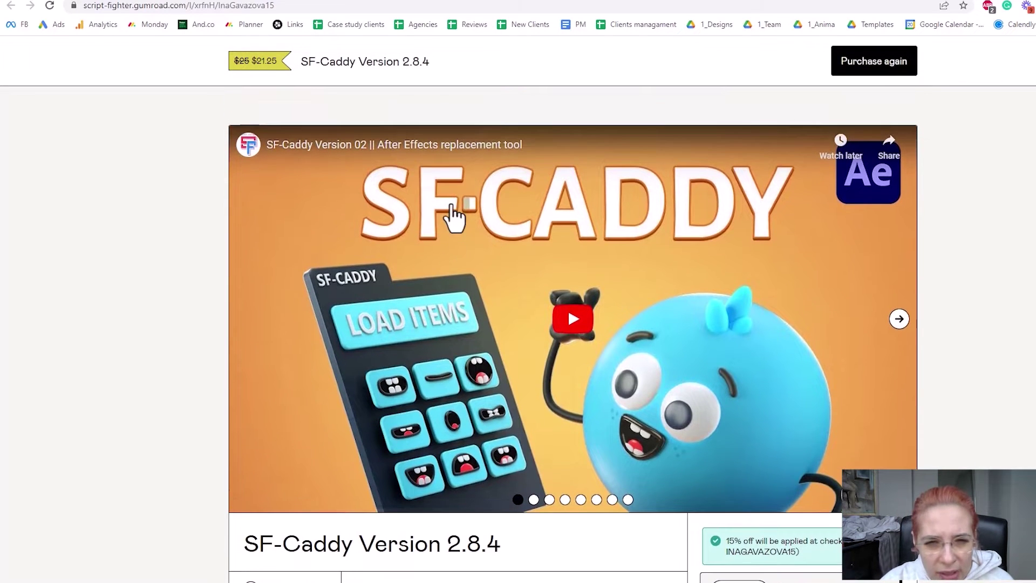
scroll(463, 218, down, 2)
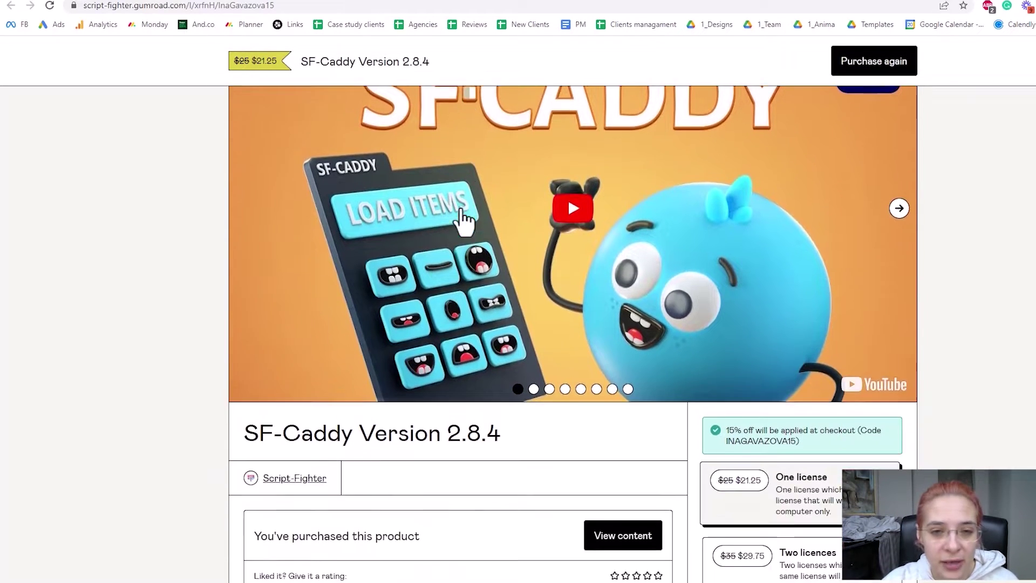
scroll(463, 218, up, 2)
scroll(462, 216, down, 1)
scroll(461, 216, down, 4)
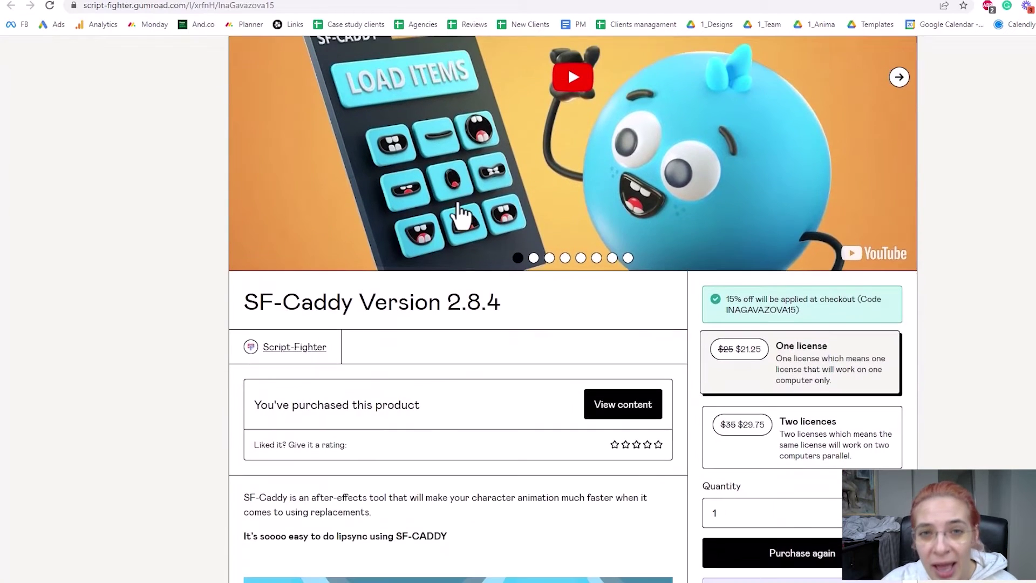
scroll(462, 216, up, 4)
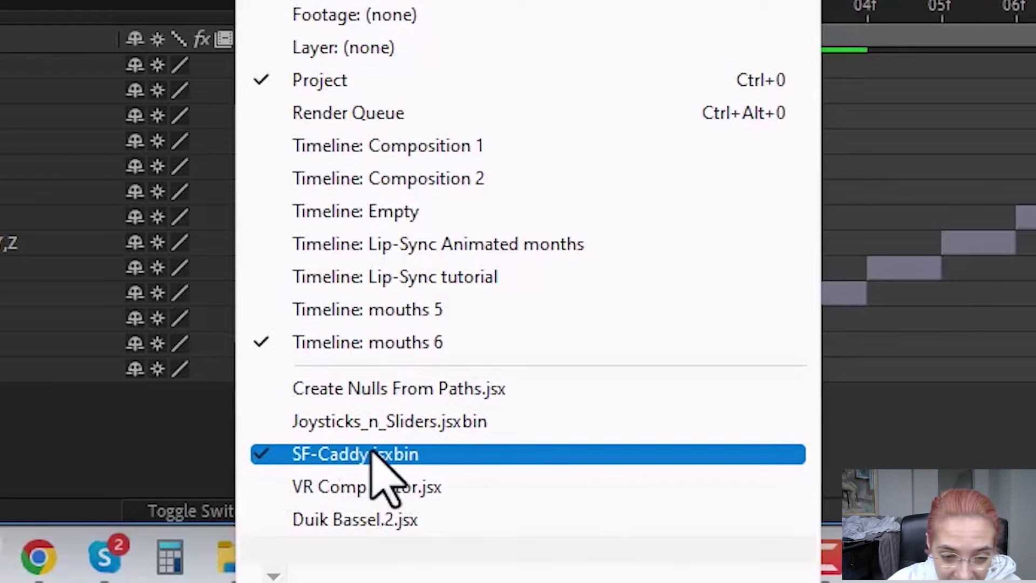
Step: Back in After Effects, open the SF-Caddy.jsxbin script panel
click(354, 456)
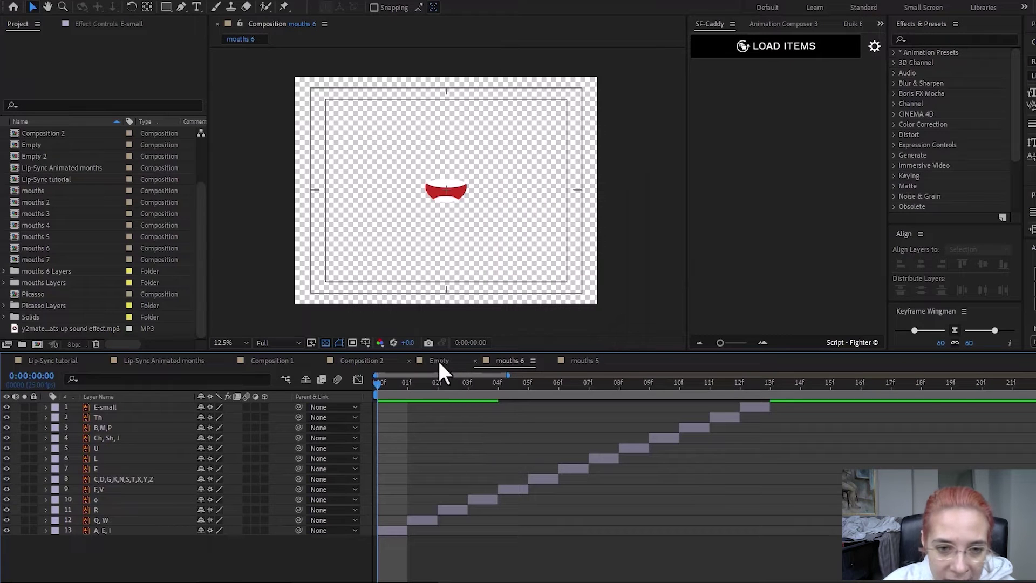
Step: Reveal the mouths 6 composition in the project and add it to the Empty composition above the Eye 2 layer
click(439, 362)
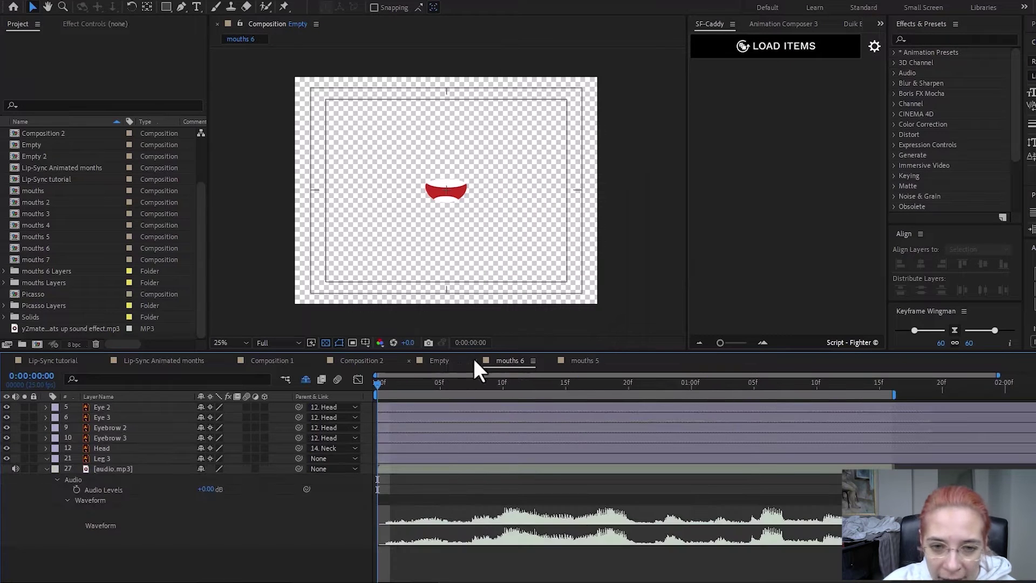
click(505, 361)
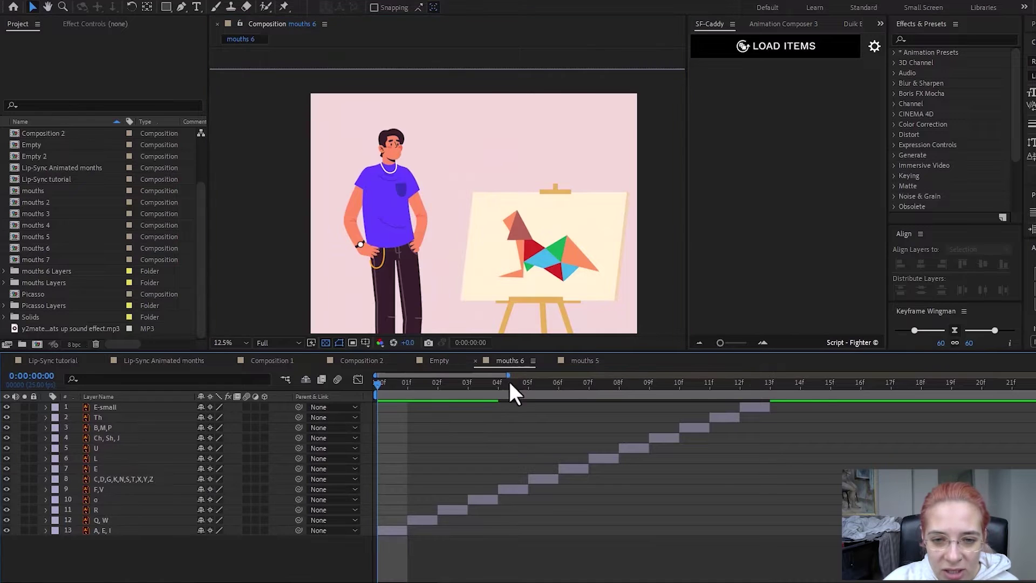
right_click(502, 360)
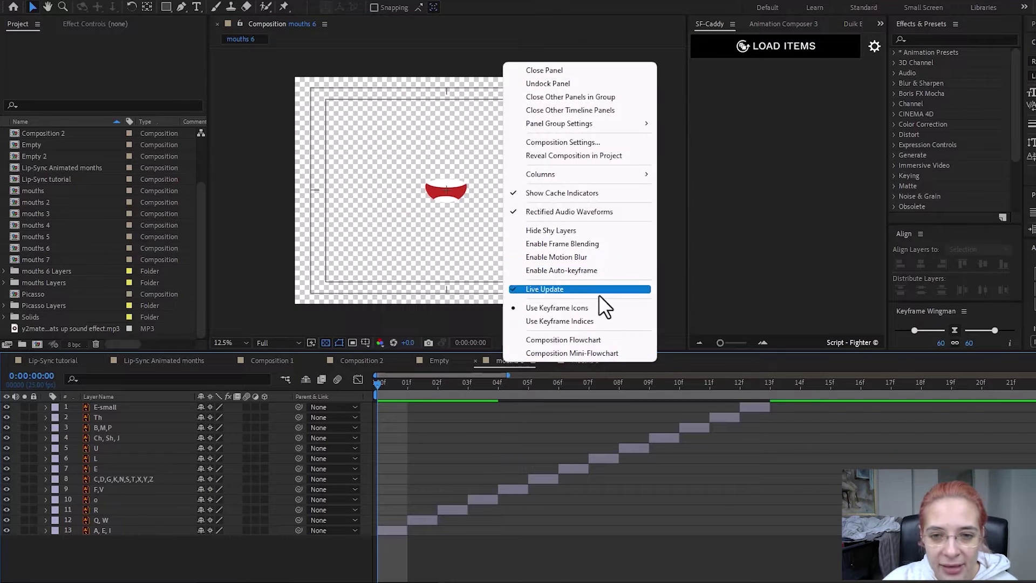
click(608, 156)
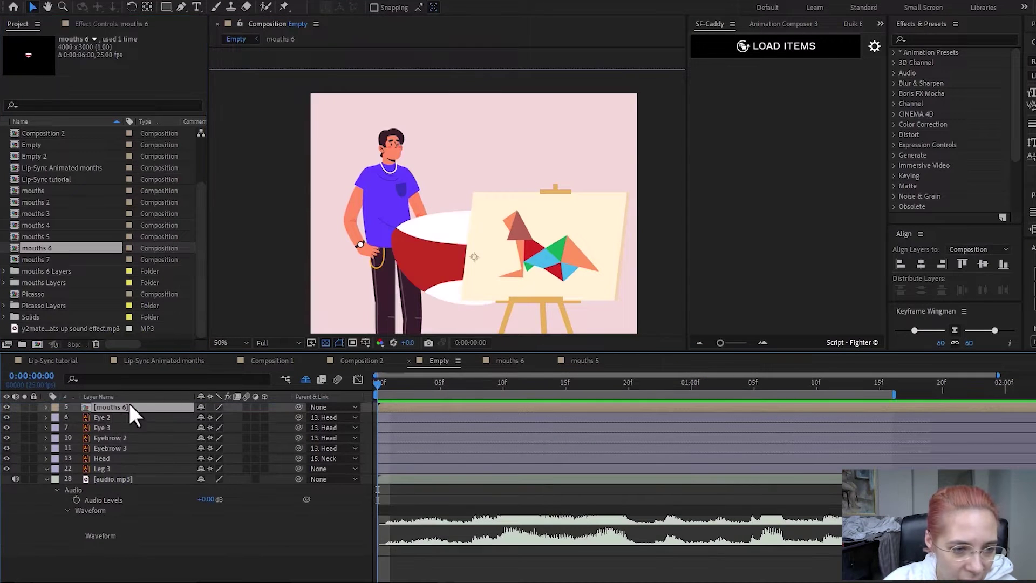
Step: Scale the mouths 6 layer down to 3.5% and place it over the character's mouth area
drag(355, 130, 347, 146)
key(s)
drag(218, 419, 155, 410)
scroll(359, 180, up, 1)
drag(358, 180, 421, 243)
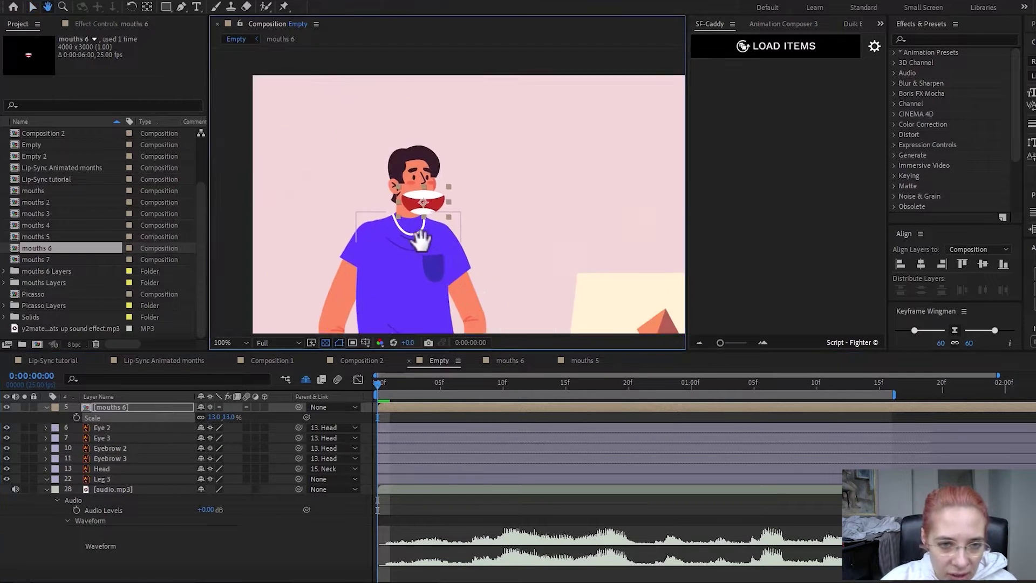
drag(421, 243, 429, 257)
scroll(428, 237, up, 1)
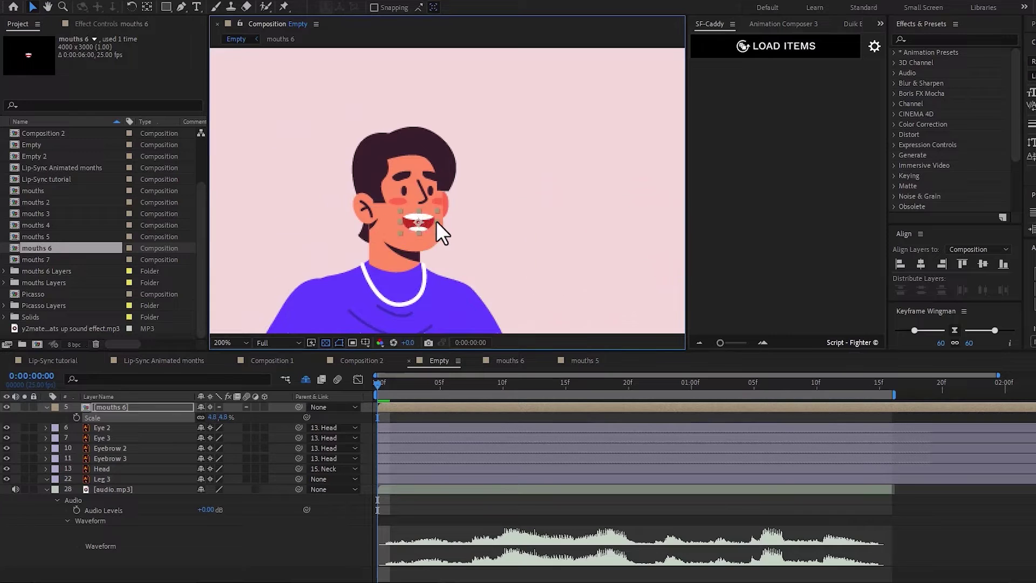
scroll(436, 221, up, 1)
Step: Load the mouths 6 layer's mouth shapes into SF-Caddy and enlarge their thumbnails
click(115, 407)
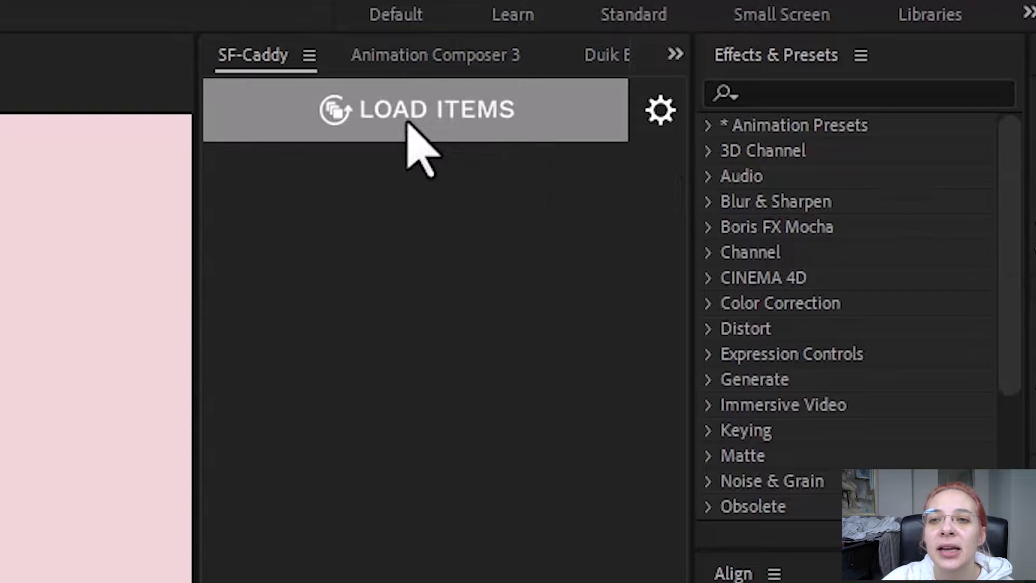
click(771, 51)
drag(723, 342, 730, 343)
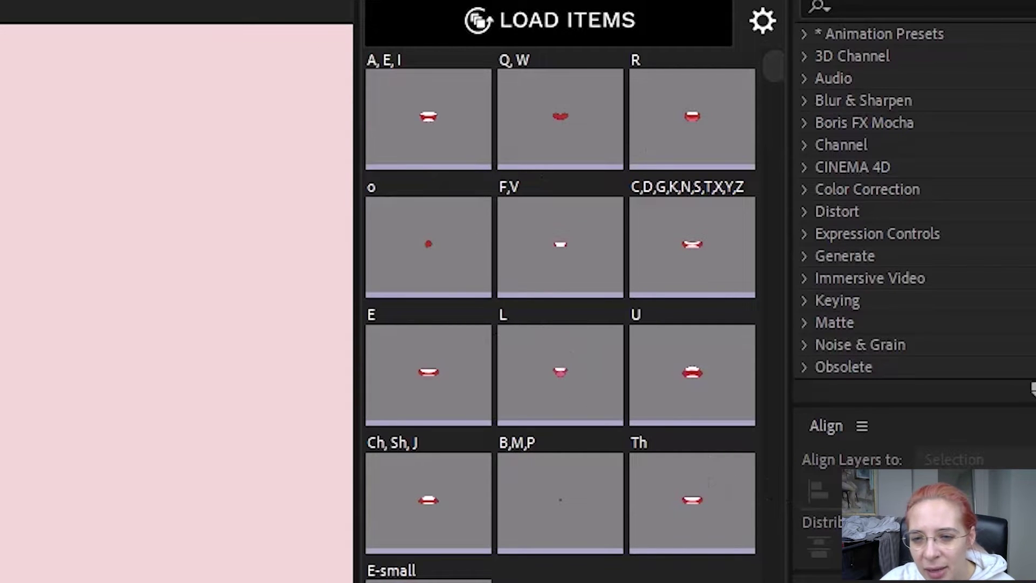
Step: Try an orange back color for the mouth thumbnails in the SF-Caddy settings and save the settings
click(779, 19)
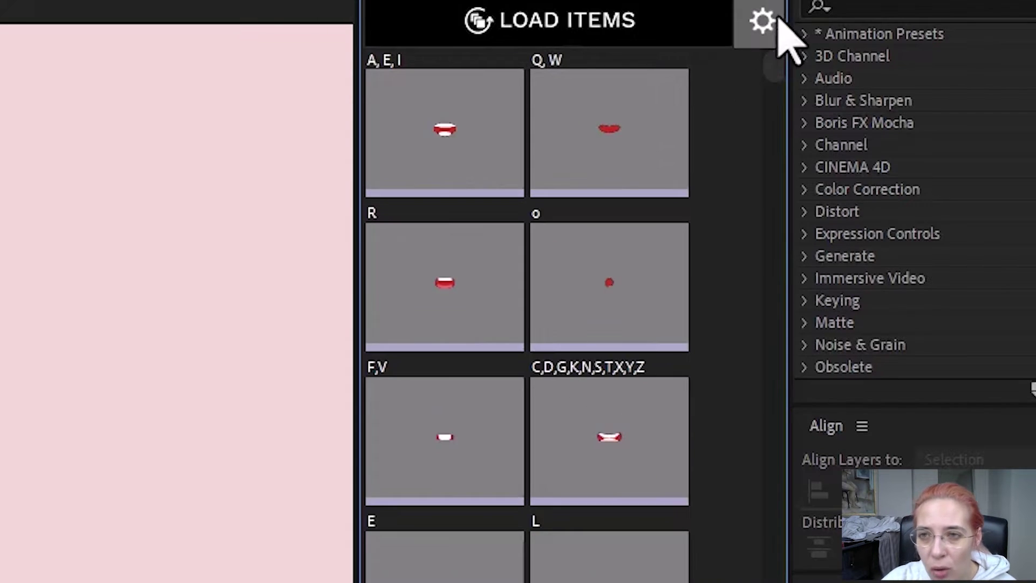
click(779, 21)
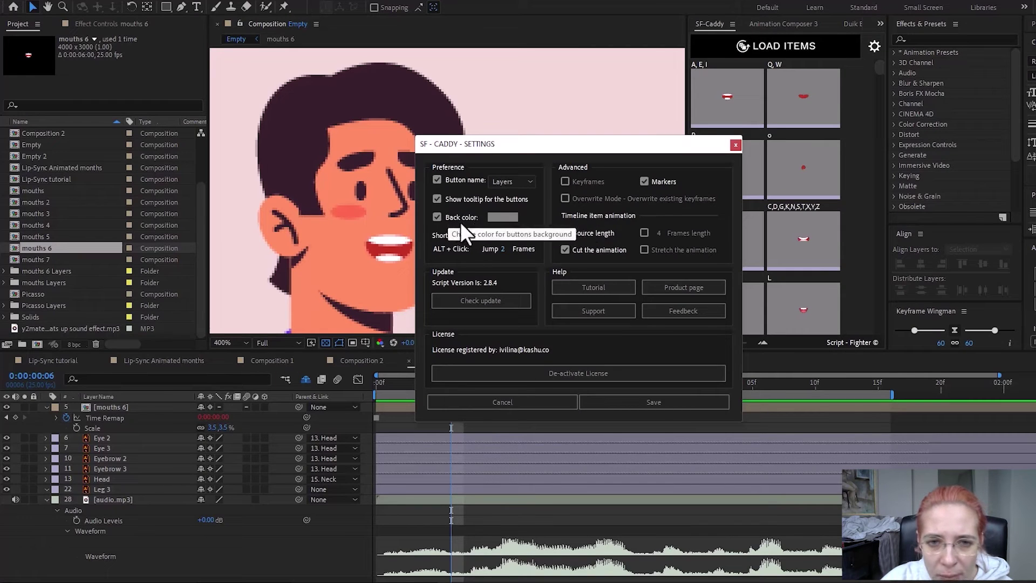
click(511, 212)
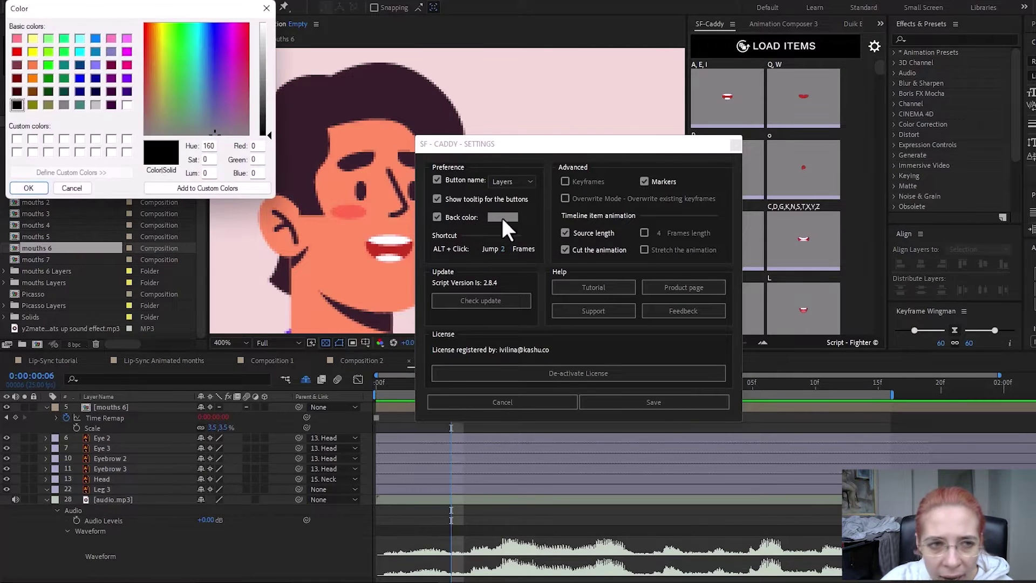
click(33, 64)
drag(270, 70, 268, 74)
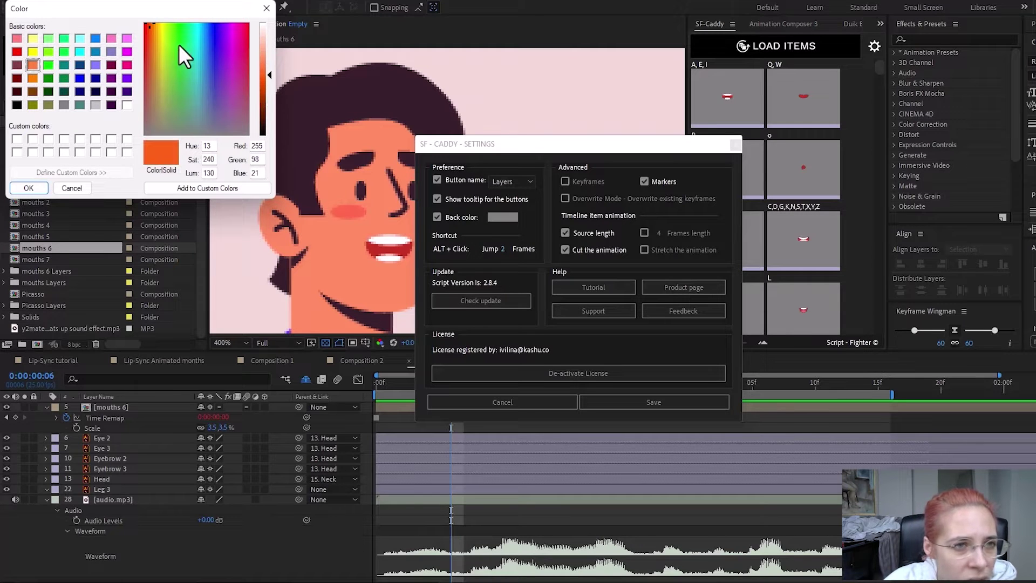
click(37, 190)
click(620, 402)
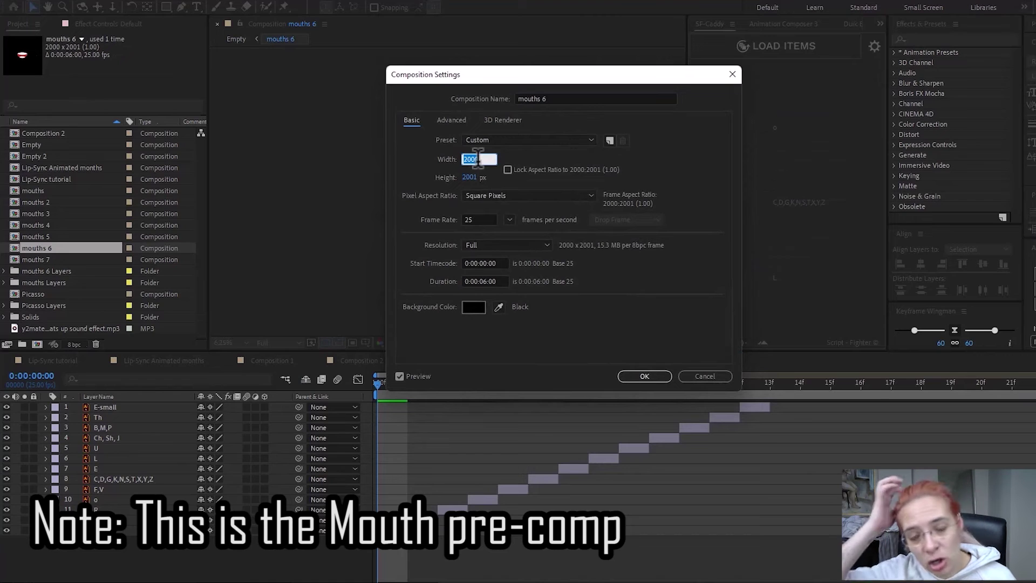
Step: Resize the mouths 6 composition to 1000 px wide by 1000 px high
text(1000)
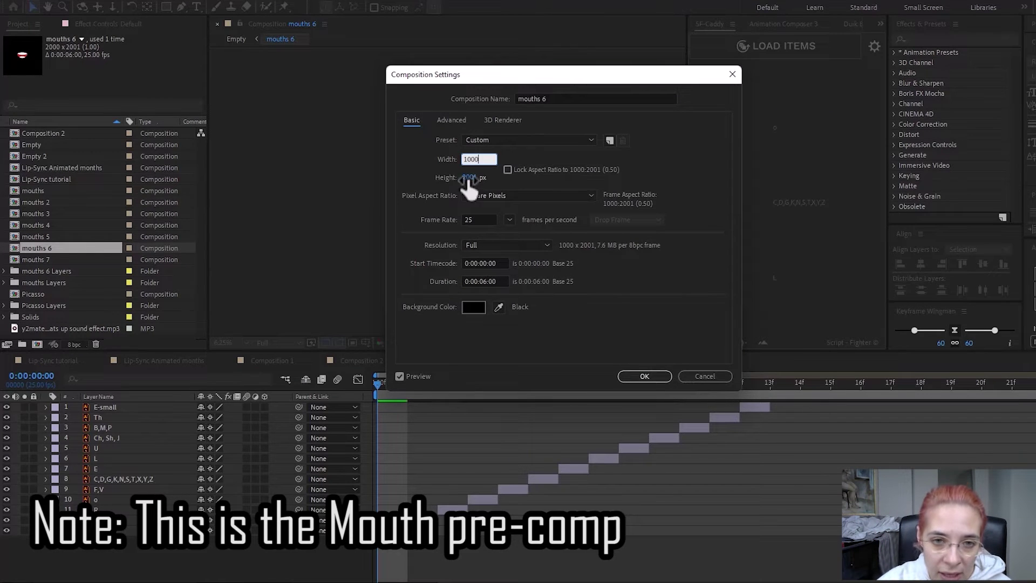
click(470, 177)
text(1000)
key(Return)
scroll(468, 177, up, 3)
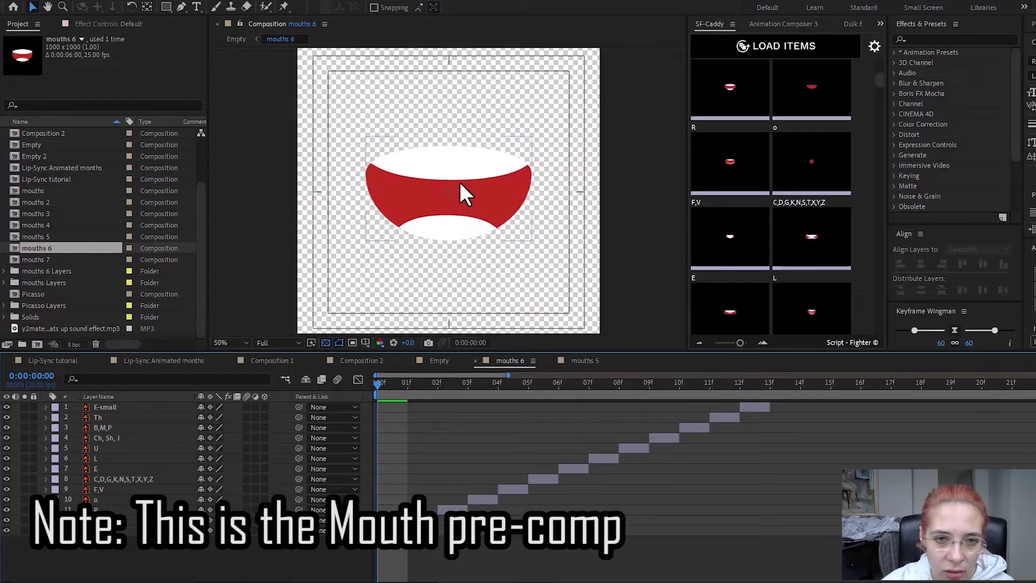
Step: Return to the Empty composition and reload the mouths 6 layer's mouth shapes in SF-Caddy
click(439, 361)
click(389, 408)
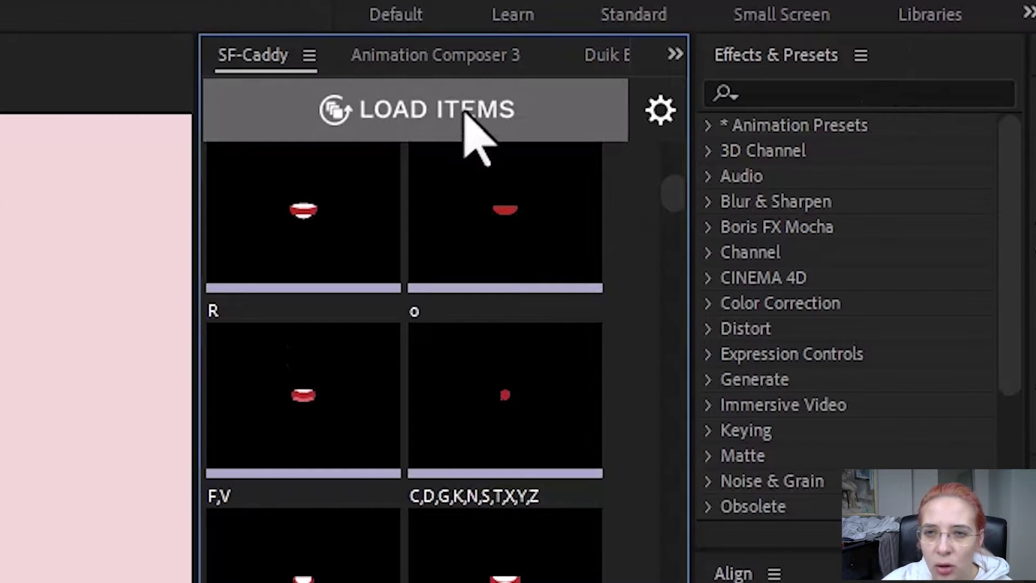
click(792, 47)
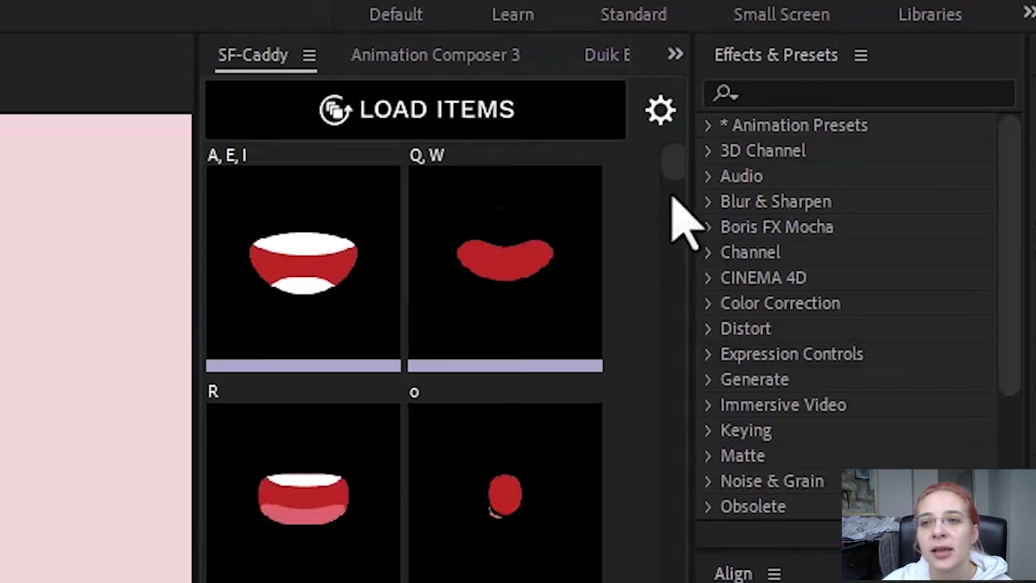
drag(673, 196, 681, 580)
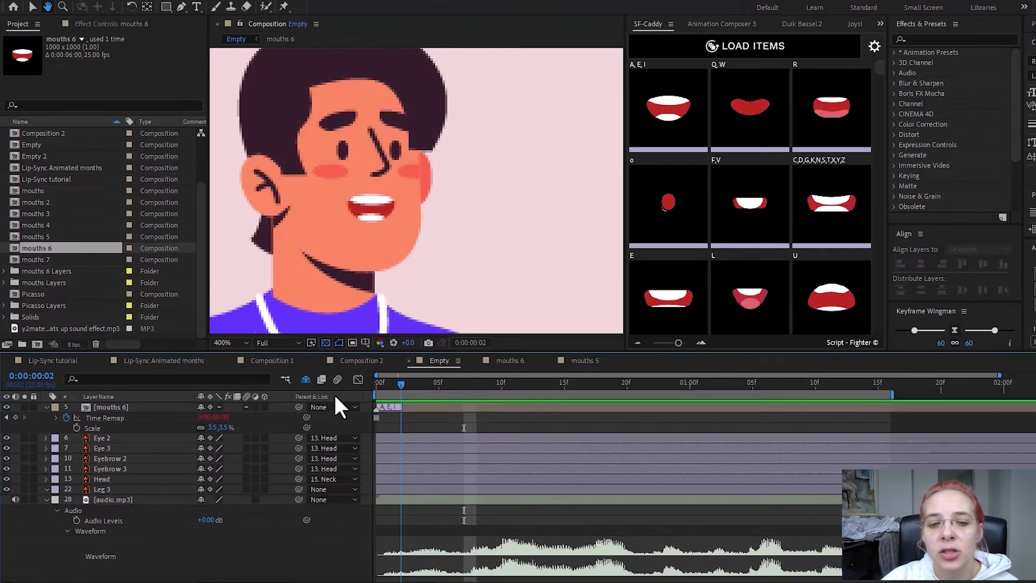
Step: Insert the A, E, I mouth at frame 6 and the Q, W mouth at frame 8 of the mouths 6 layer
click(455, 389)
click(848, 216)
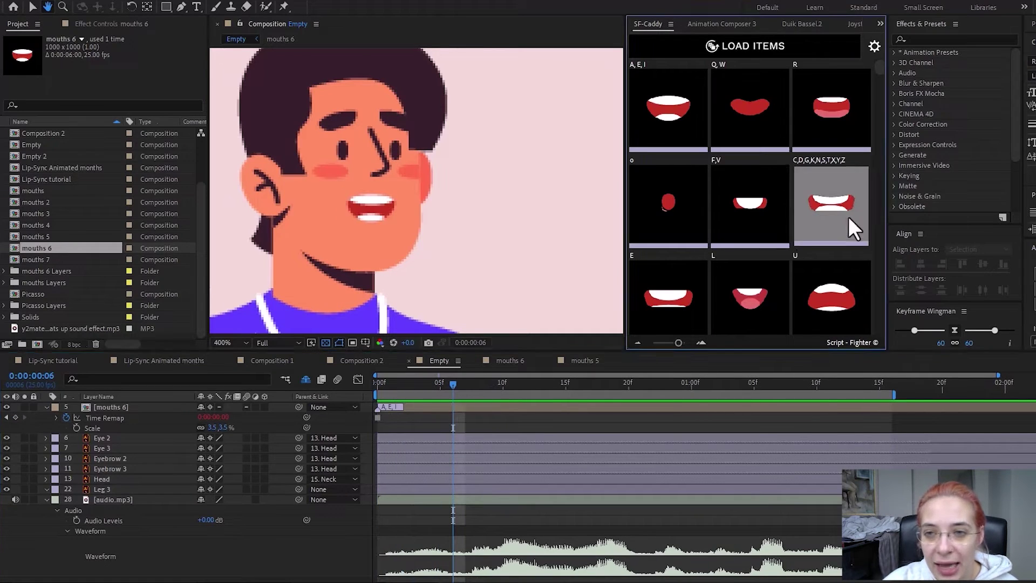
alt+click(678, 89)
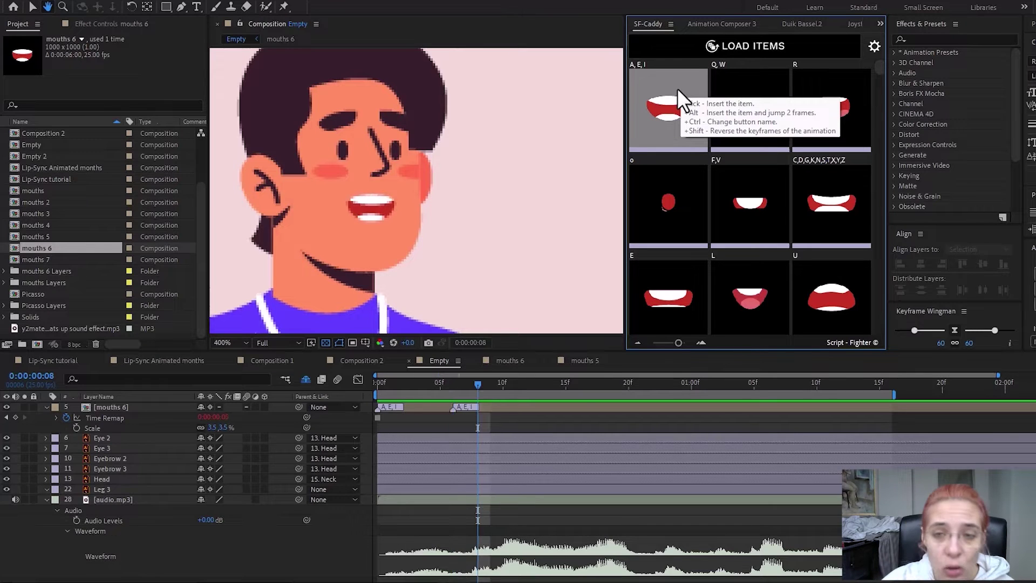
alt+click(765, 102)
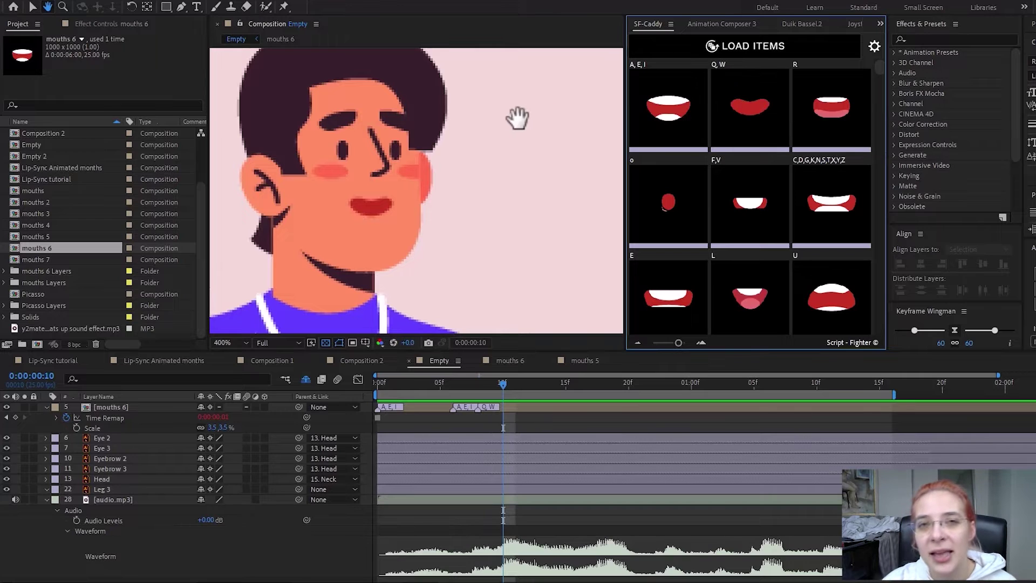
Step: Remove all the inserted mouth markers from the mouths 6 layer
key(v)
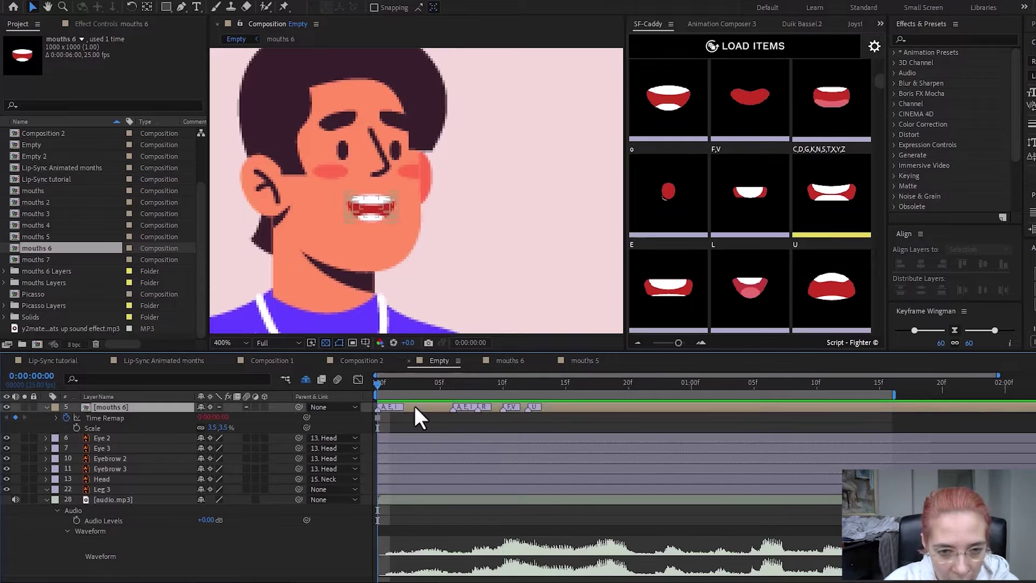
click(381, 411)
right_click(449, 406)
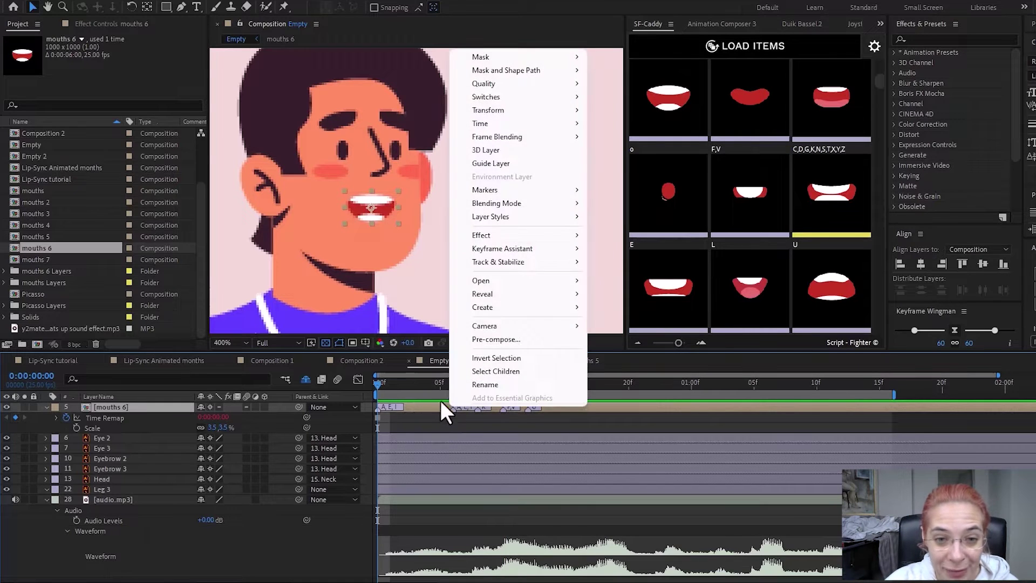
click(475, 323)
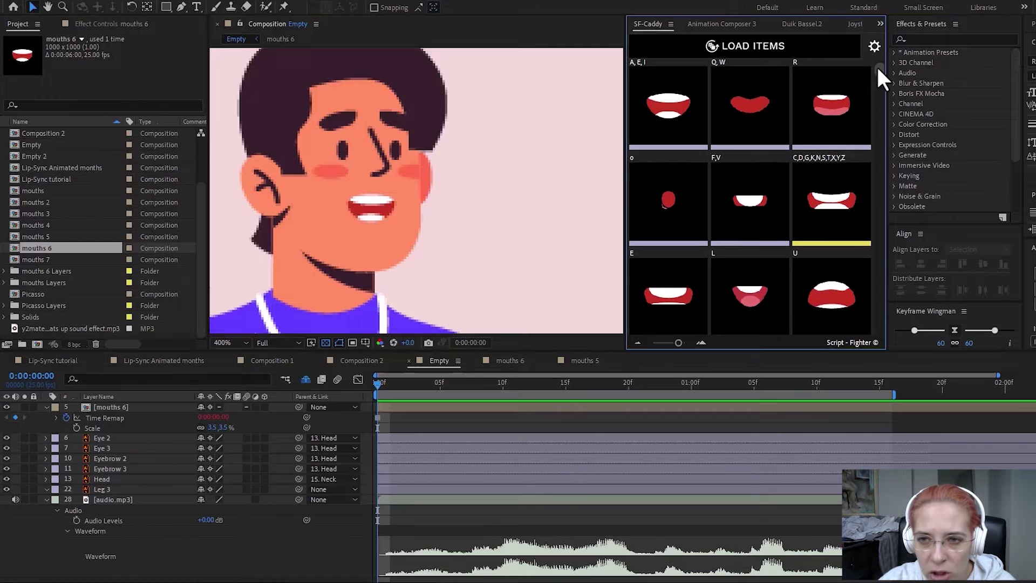
Step: Insert the B,M,P mouth at frame 0, preview the audio from frame 3, and insert the o mouth there
drag(877, 65, 860, 339)
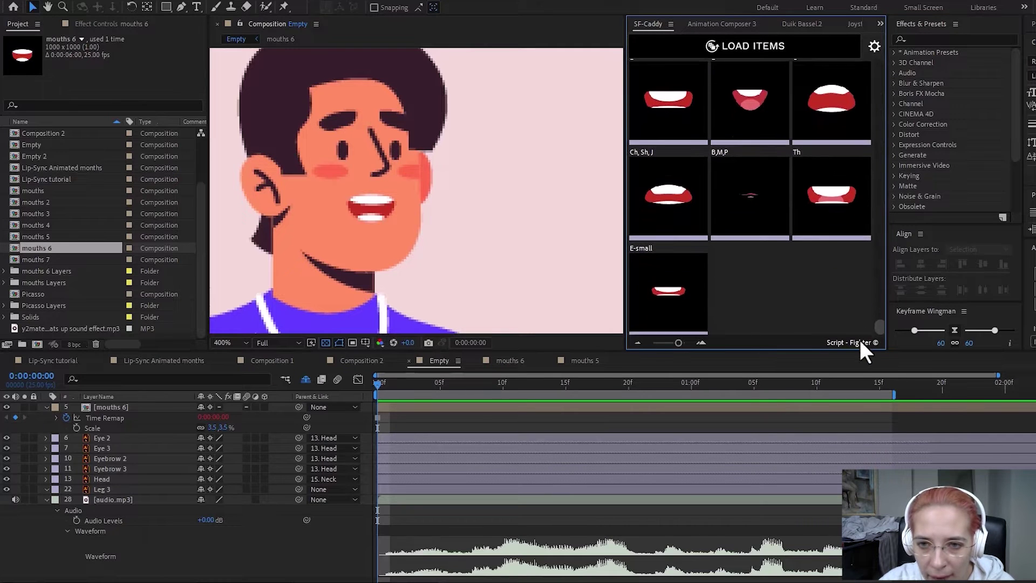
click(766, 217)
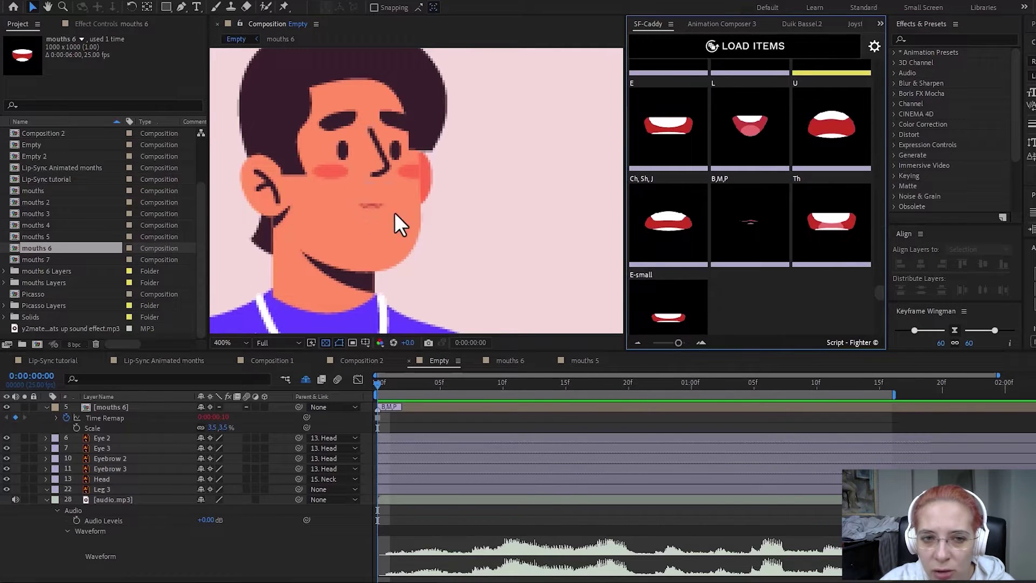
click(419, 387)
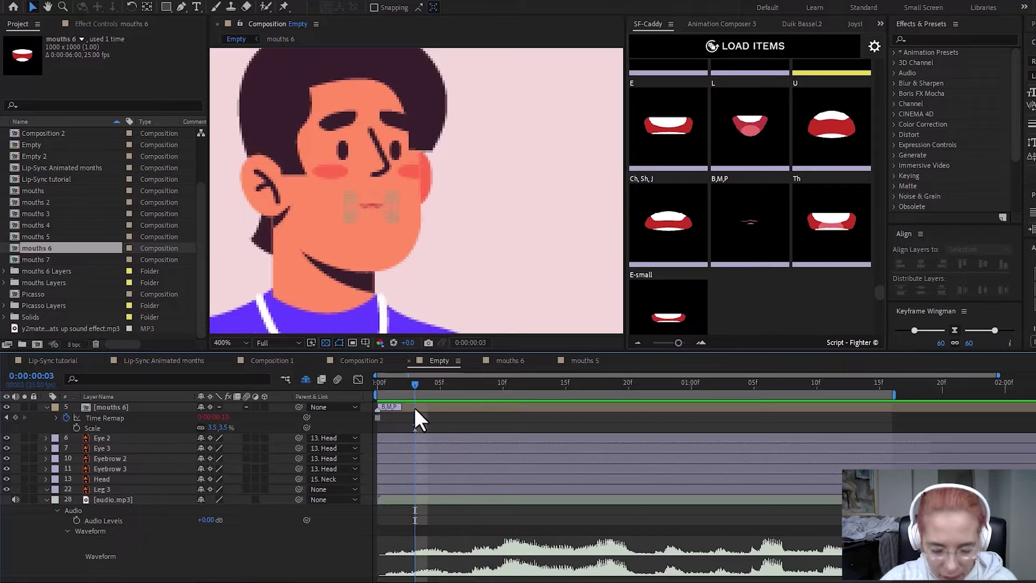
click(439, 432)
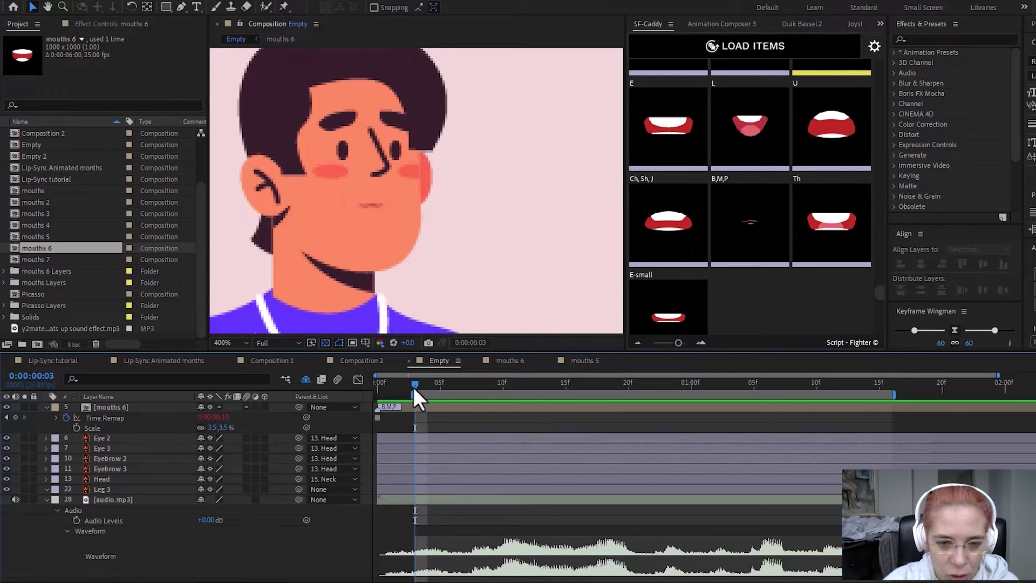
key(space)
key(space)
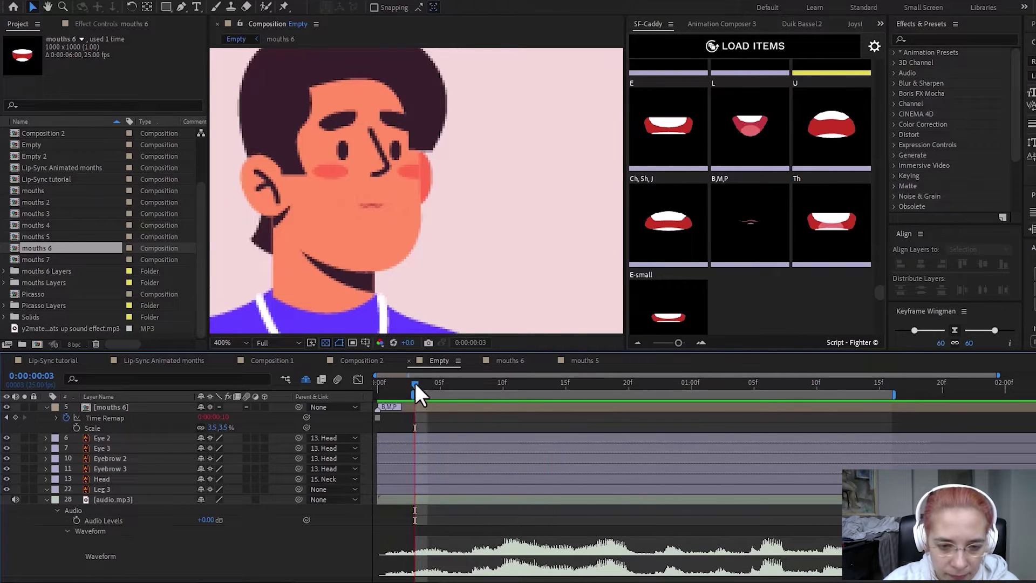
click(426, 409)
scroll(668, 226, up, 3)
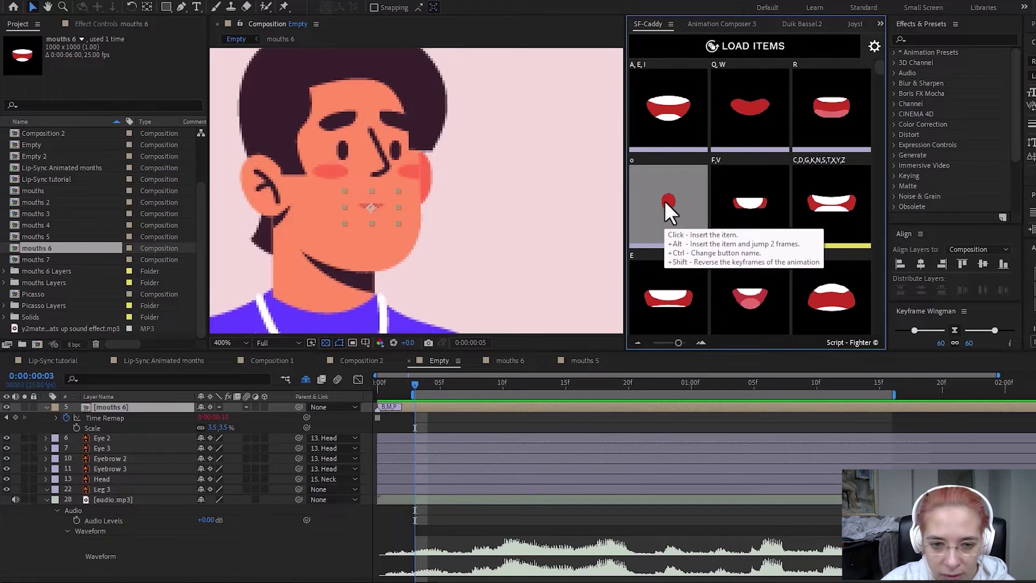
alt+click(665, 200)
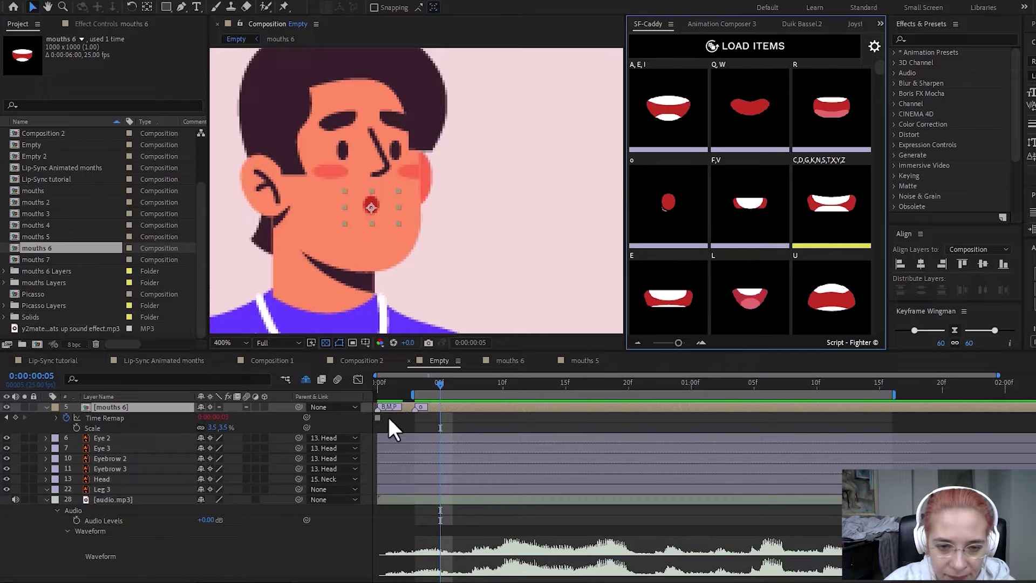
Step: Insert the C,D,G,K,N,S,T,X,Y,Z mouth at frame 5 and the A, E, I mouth at frame 7
click(446, 398)
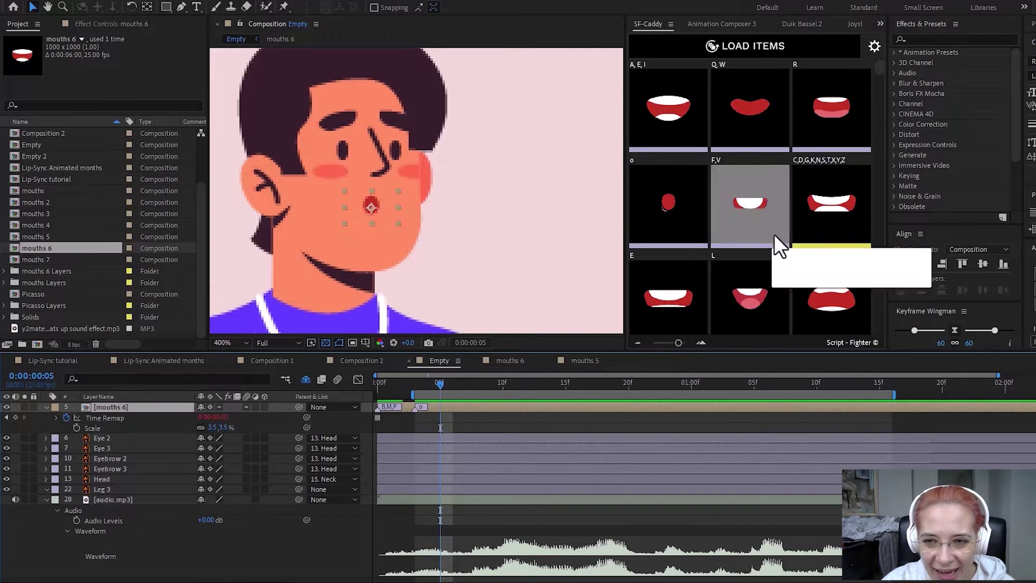
alt+click(843, 214)
click(420, 387)
drag(420, 387, 471, 384)
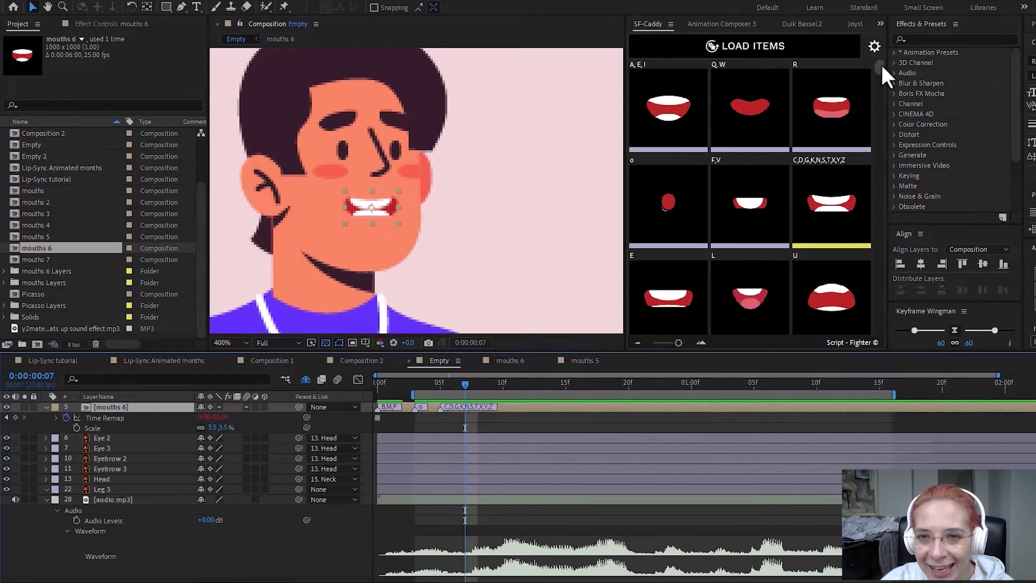
alt+click(675, 129)
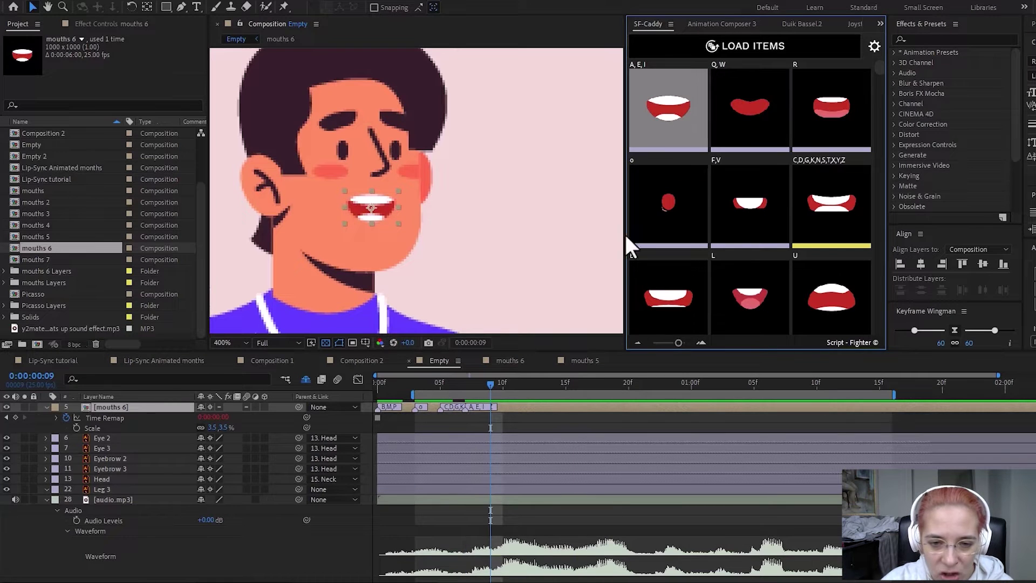
Step: Preview the audio from frame 9, then insert the C,D,G,K,N,S,T,X,Y,Z mouth at frame 9 and A, E, I at frame 11
key(space)
key(space)
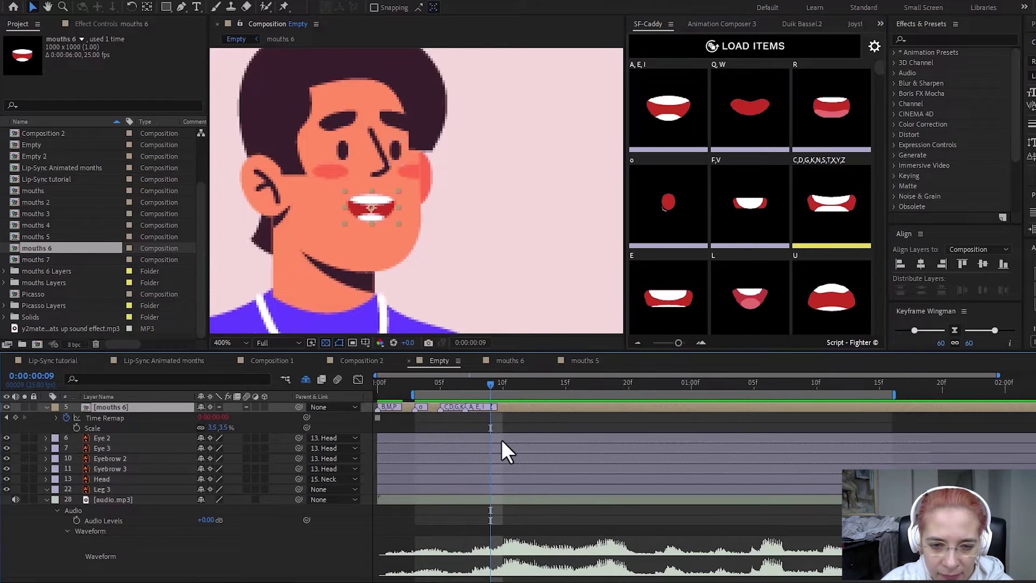
alt+click(824, 204)
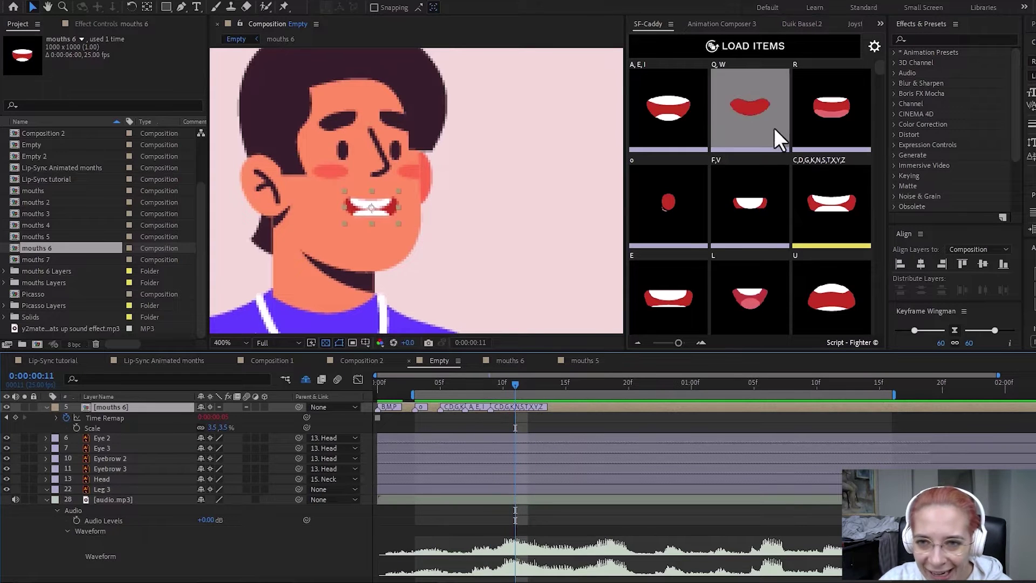
alt+click(657, 112)
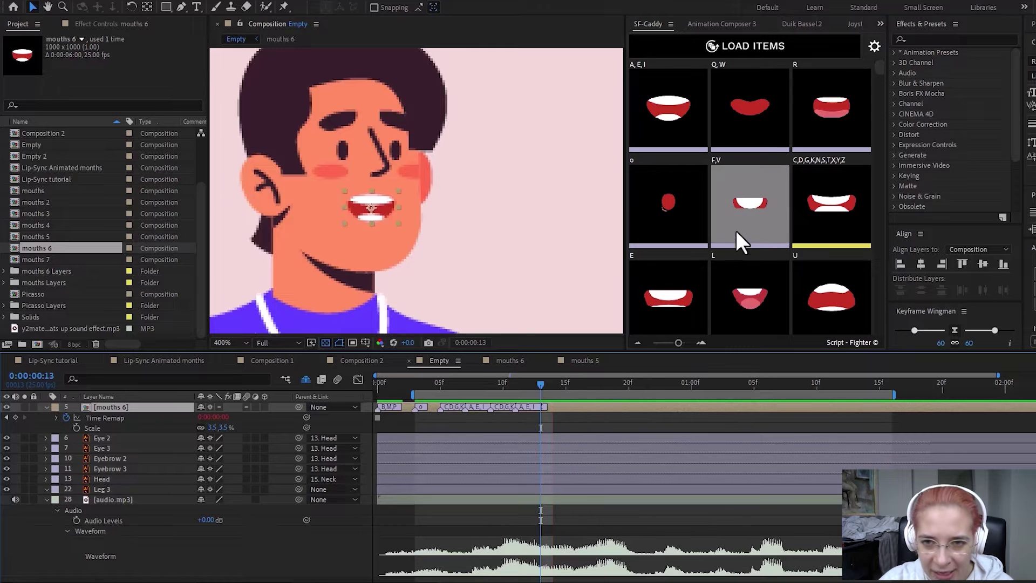
Step: Insert the L mouth at frame 13, the A, E, I mouth at frame 15 and another L mouth at frame 17
alt+click(749, 297)
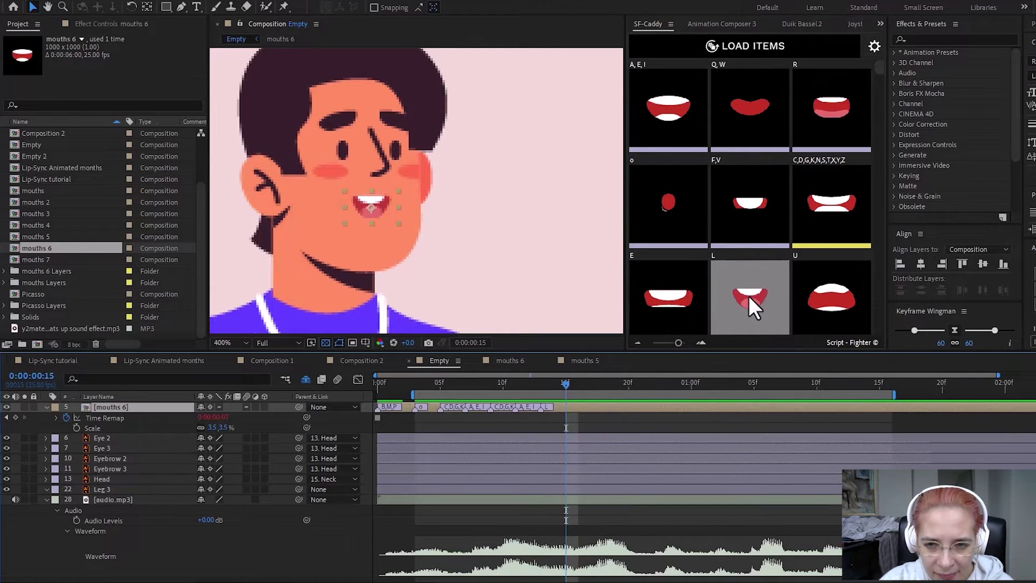
alt+click(663, 113)
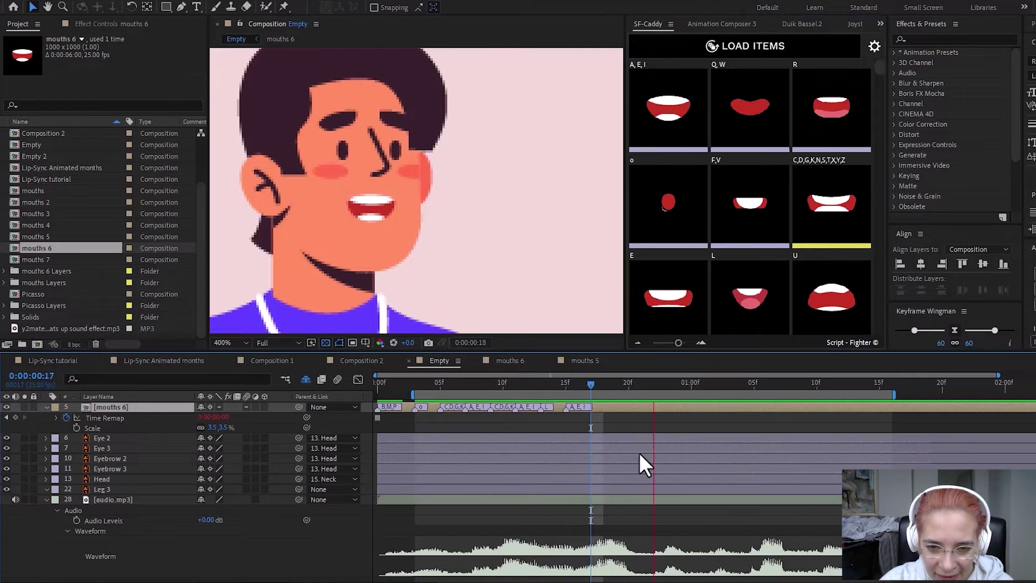
click(744, 300)
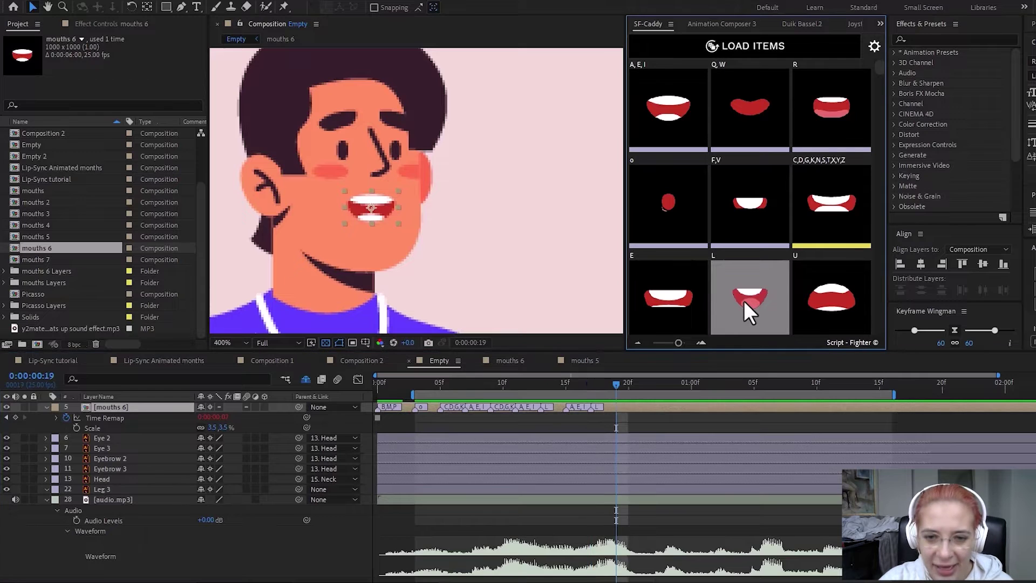
Step: Insert the Th mouth at frame 18 and the B,M,P mouth at frame 22
click(602, 384)
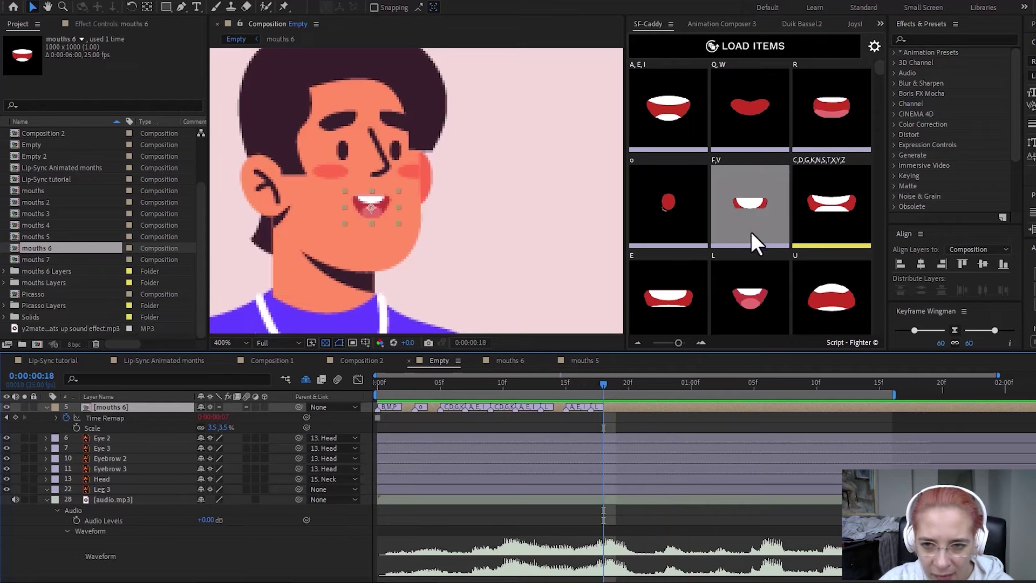
scroll(848, 101, down, 3)
click(831, 262)
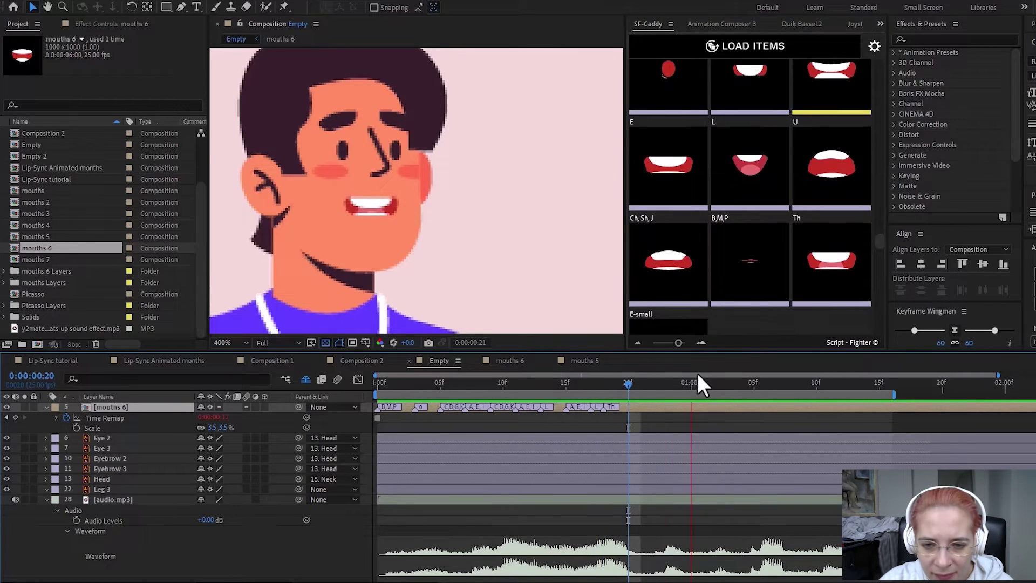
click(653, 383)
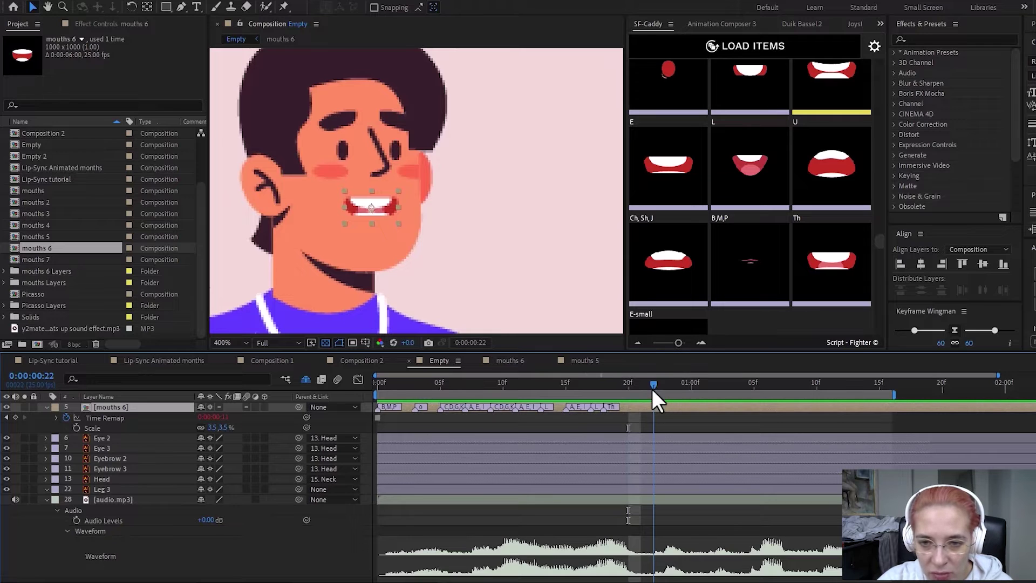
alt+click(752, 264)
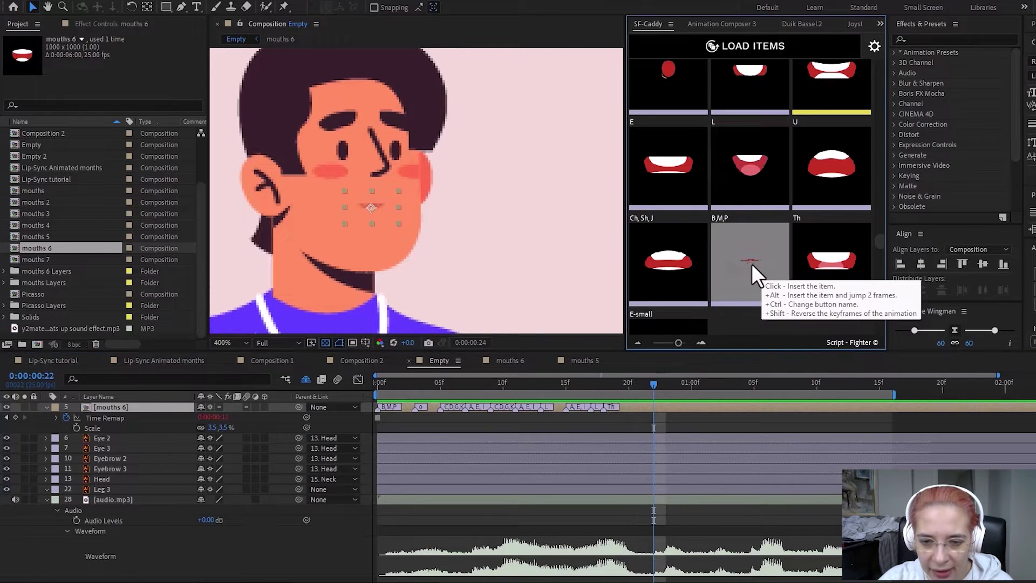
key(Page_Down)
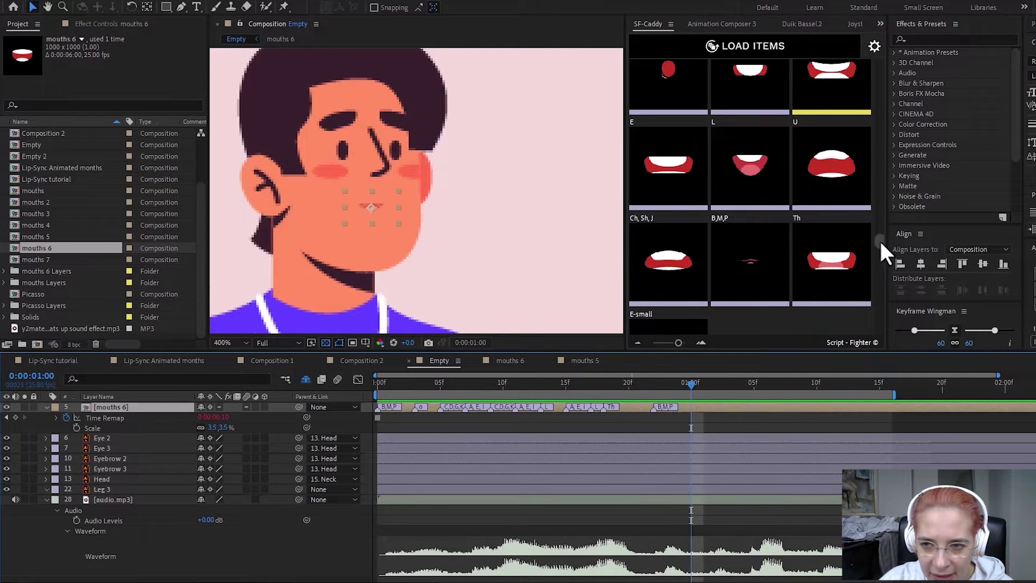
Step: Insert the C,D,G,K,N,S,T,X,Y,Z mouth at 1:00 and again at 1:04, and the o mouth at 1:06
drag(880, 241, 881, 57)
alt+click(831, 203)
key(Page_Down)
key(Page_Down)
key(Page_Down)
key(Page_Down)
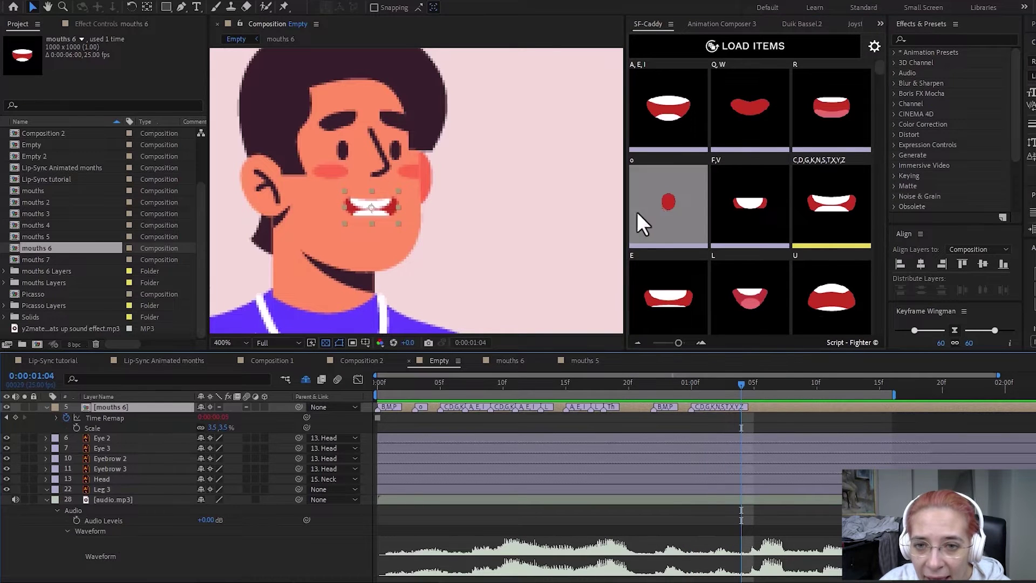
drag(878, 63, 879, 129)
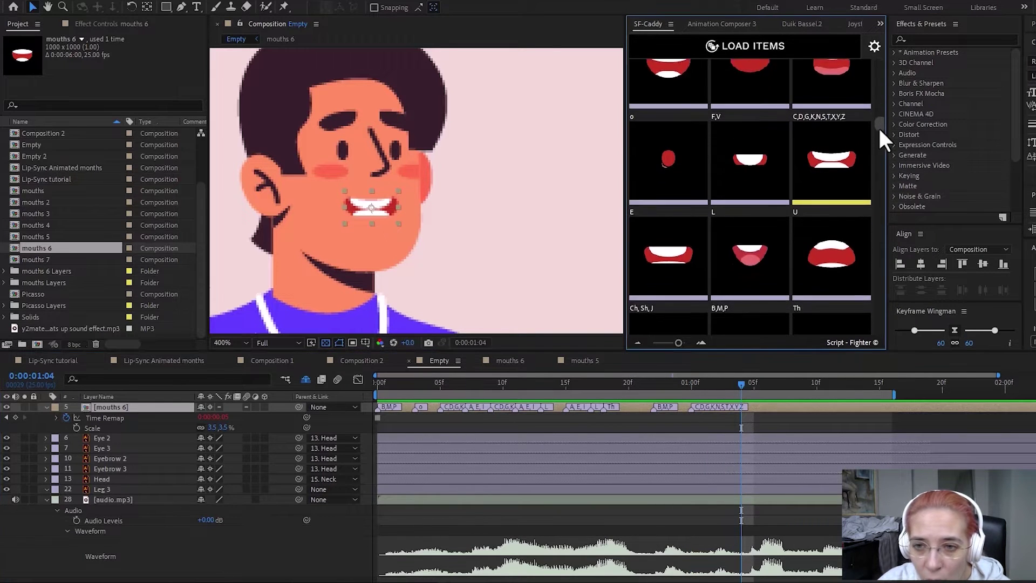
drag(879, 128, 880, 67)
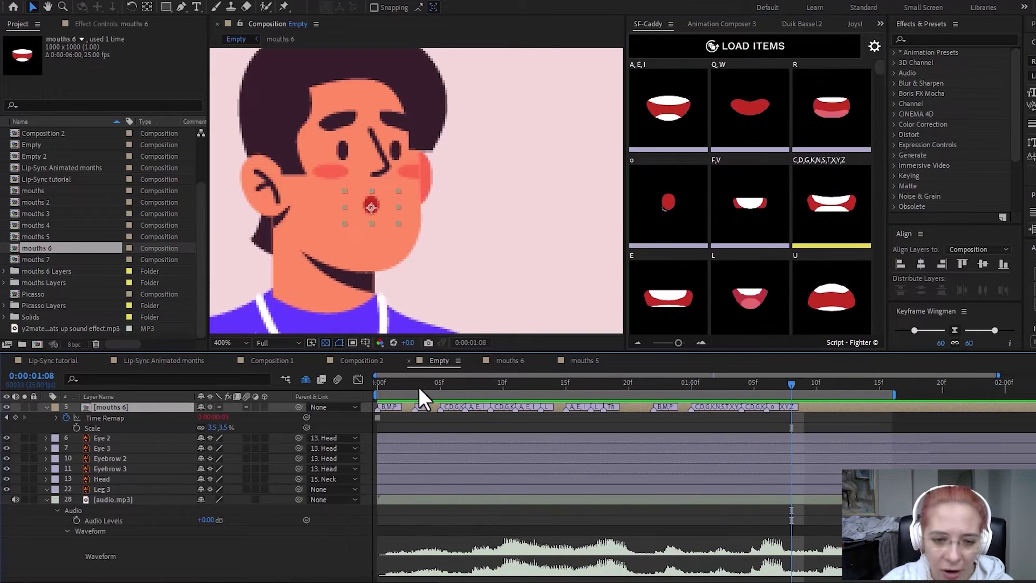
Step: Preview the lip-sync from frame 0, then replace the mouths and markers at frames 9 and 11 with A, E, I and B,M,P
drag(419, 387, 231, 386)
key(space)
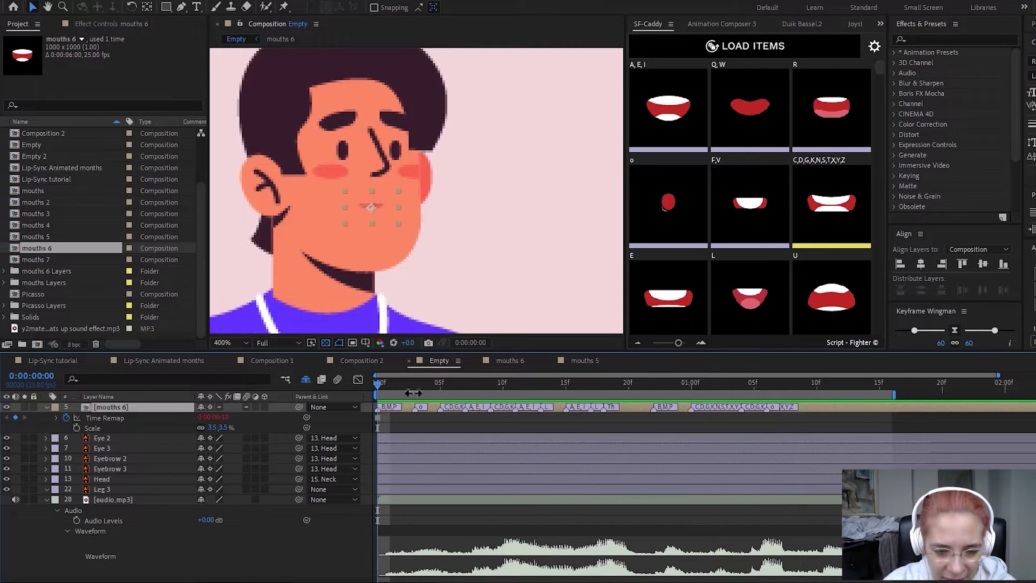
drag(396, 380, 515, 409)
right_click(516, 408)
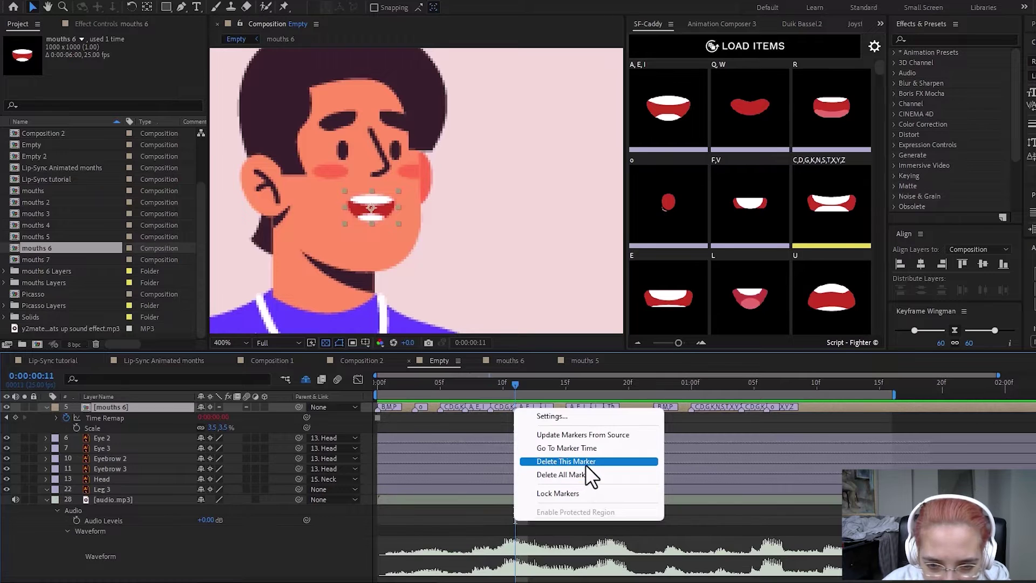
click(566, 461)
Step: Play back the corrected lip-sync from frame 0 and check the mouth movement on the whole character
key(space)
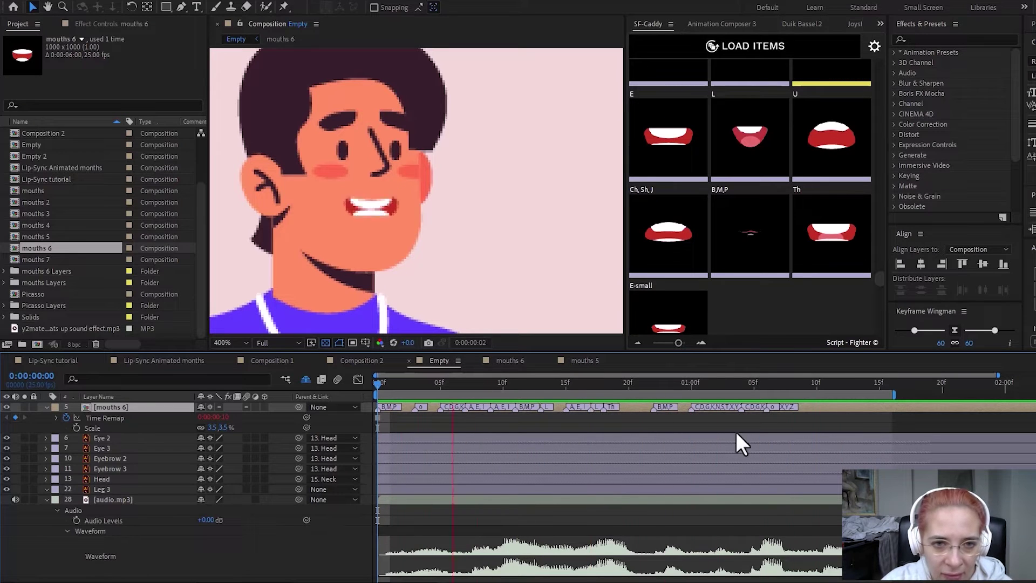
key(space)
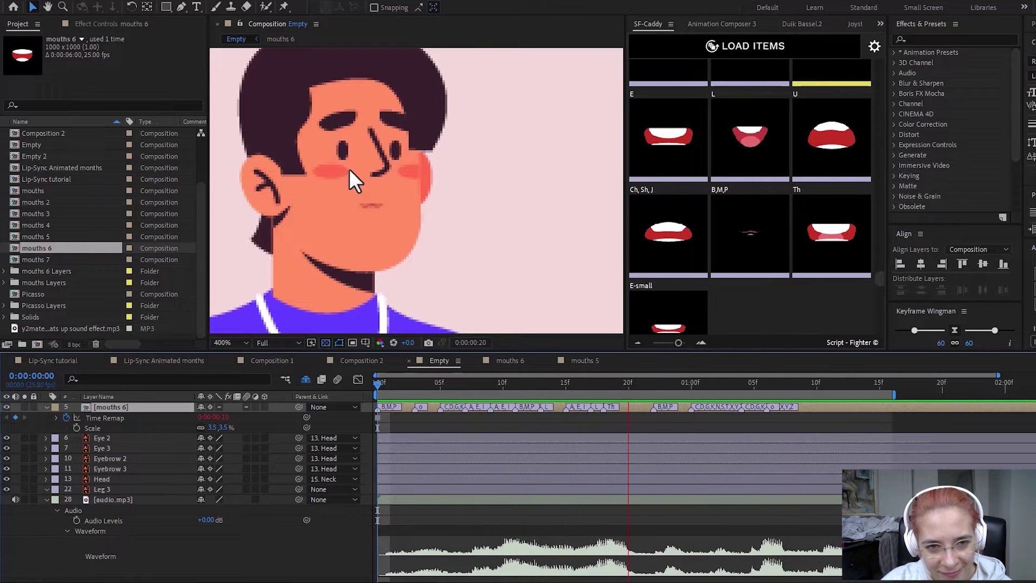
key(space)
scroll(389, 229, down, 2)
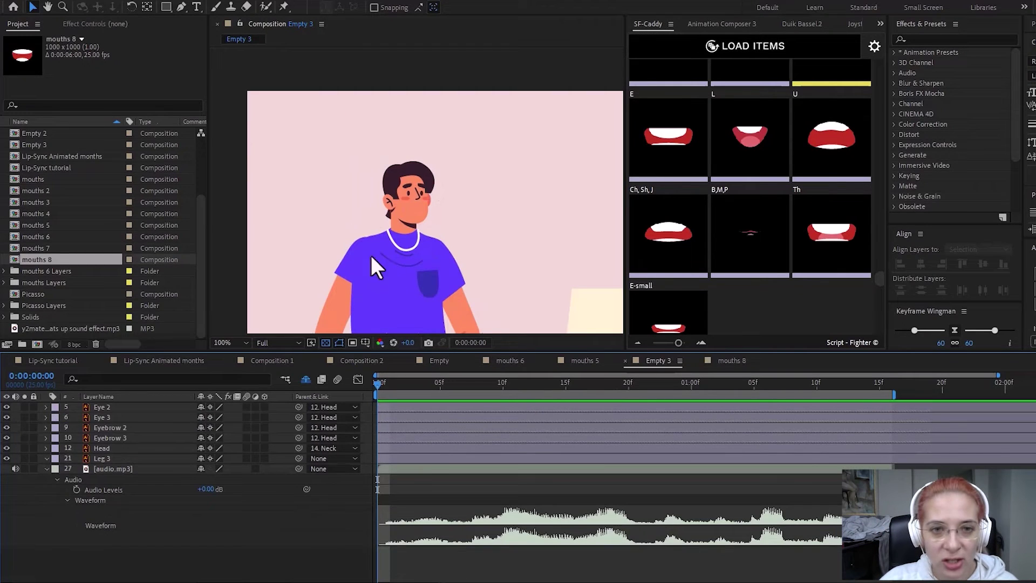
Step: In the mouths 8 composition, convert all mouth layers to shape layers and delete the original vector layers
click(740, 361)
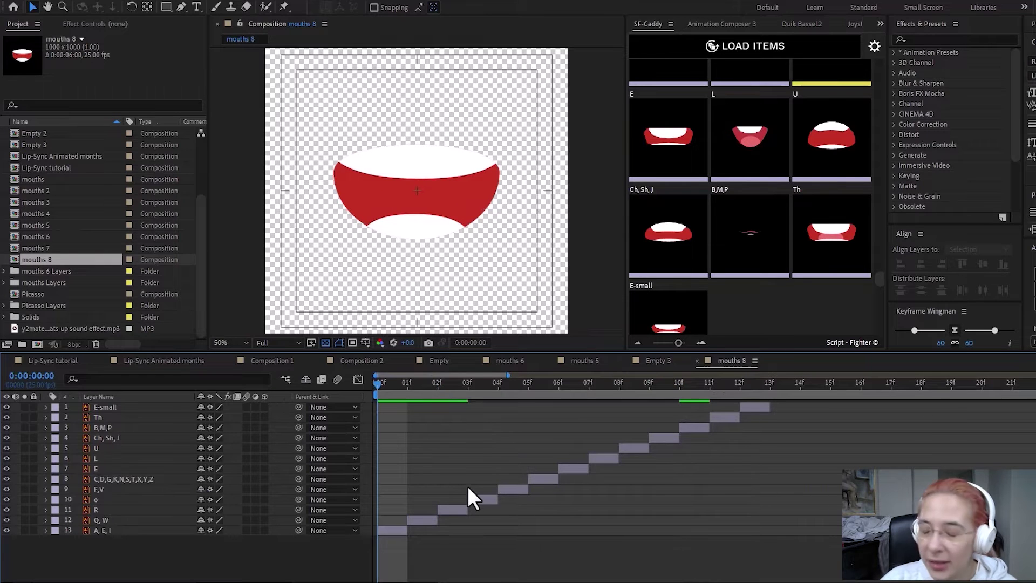
key(ctrl+a)
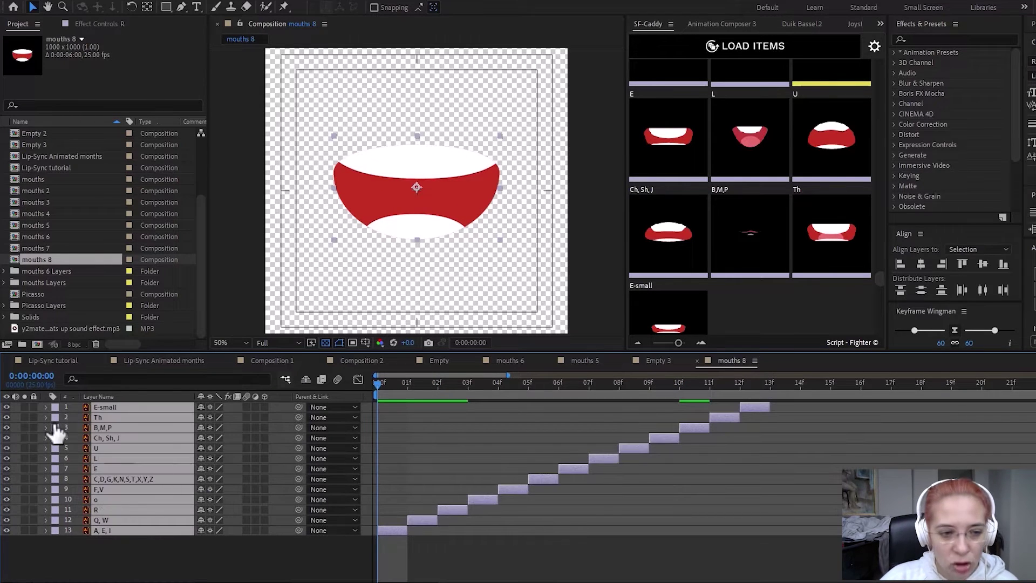
right_click(122, 432)
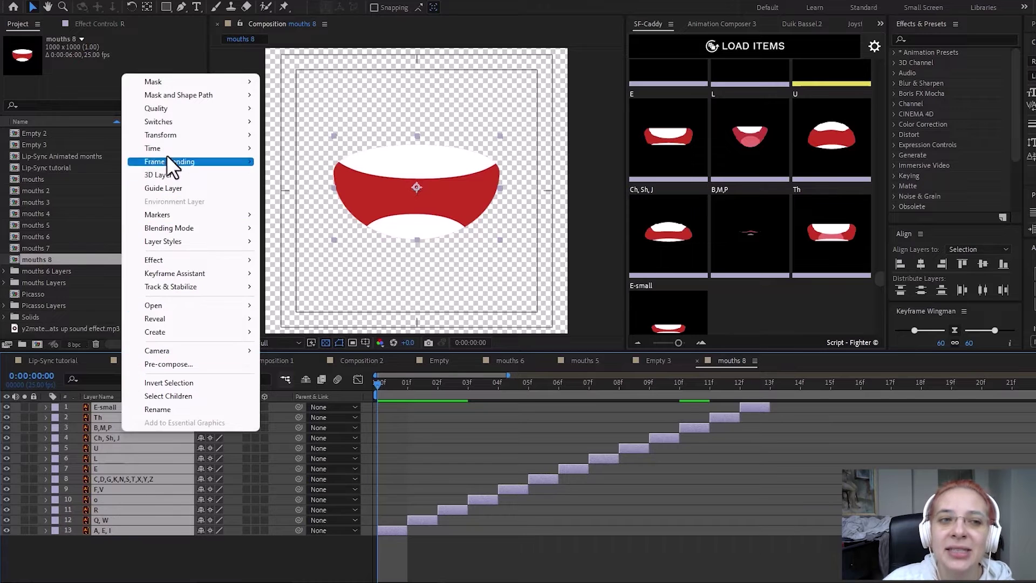
mouse_move(175, 330)
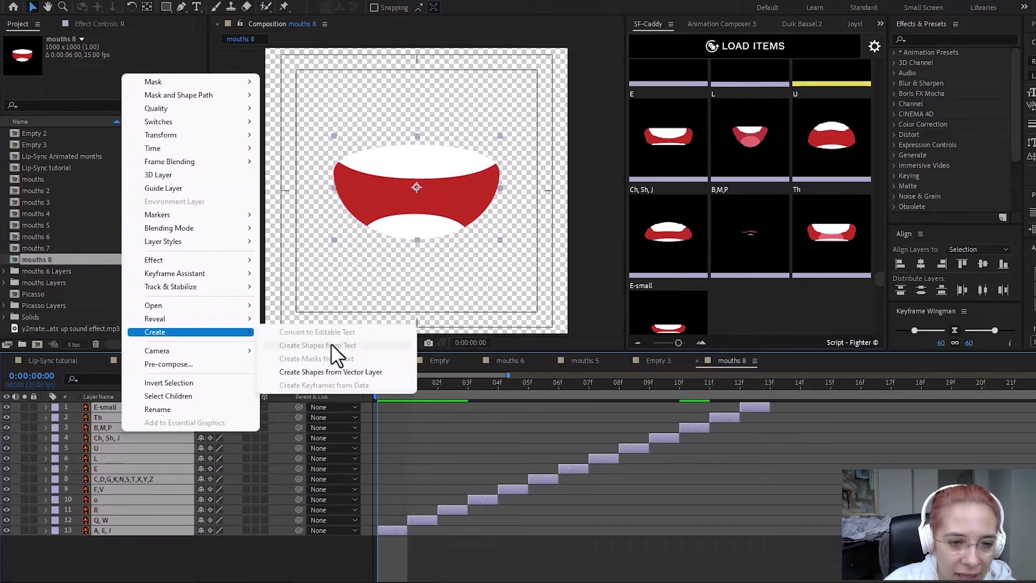
click(334, 372)
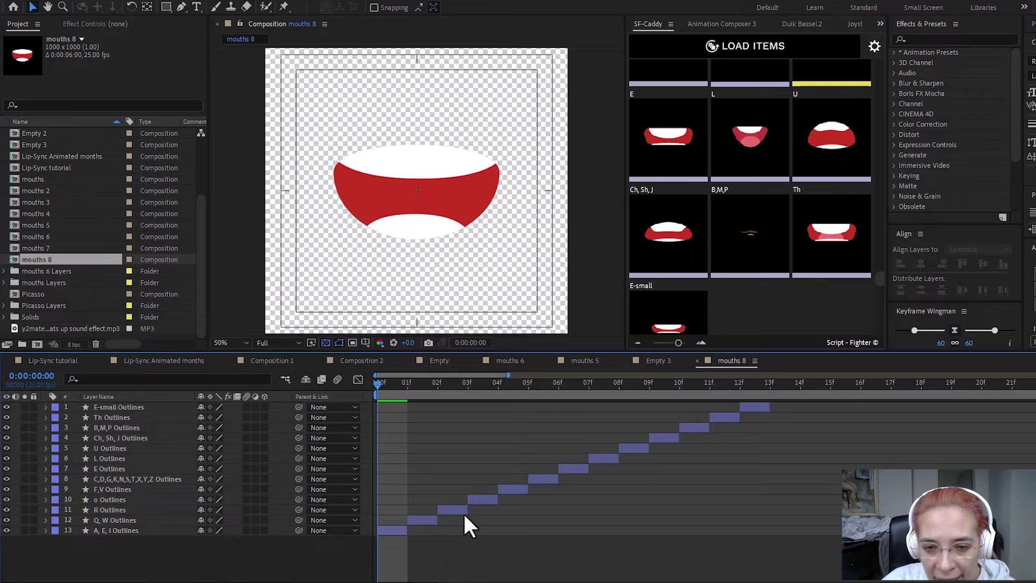
Step: Lengthen the A, E, I Outlines layer to five frames and set Easy Ease Path keyframes for its three shape groups at frame 0
click(400, 530)
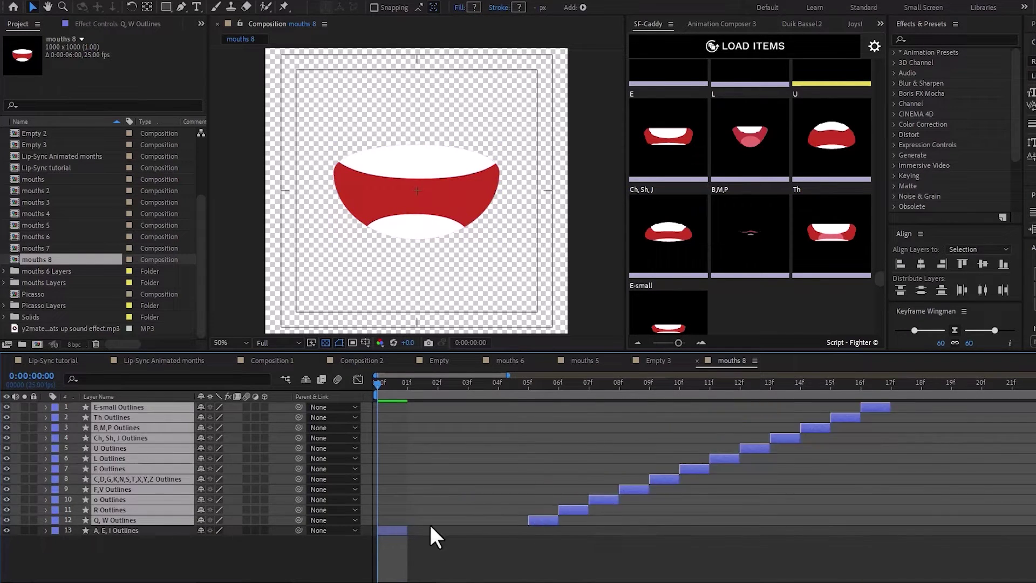
key(u)
scroll(67, 548, down, 2)
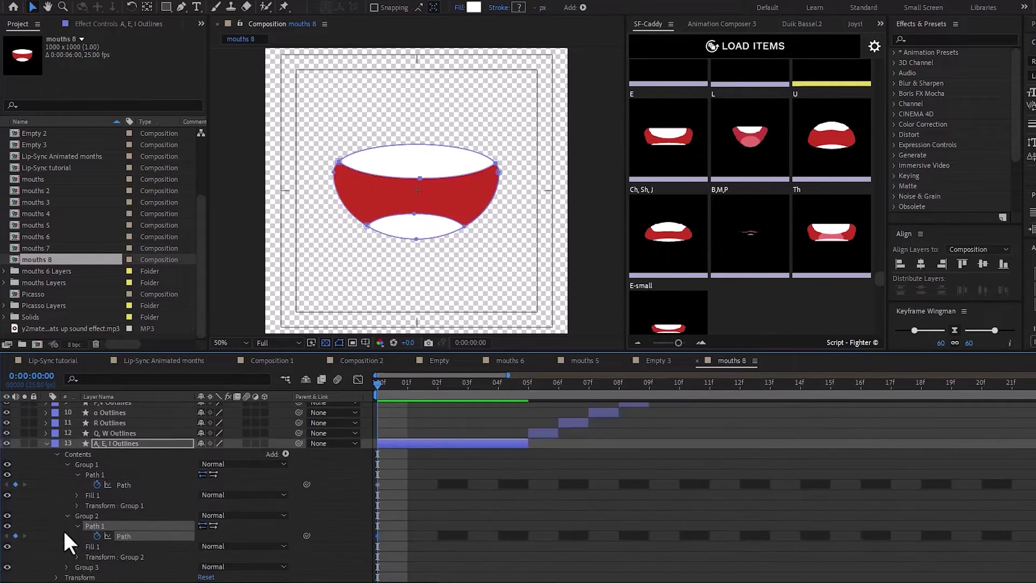
scroll(64, 533, down, 2)
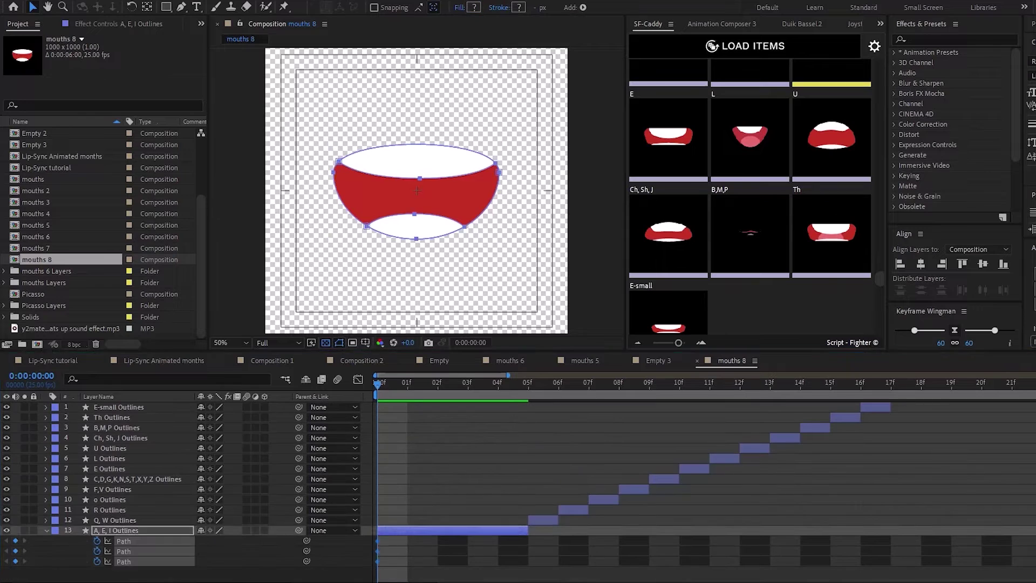
right_click(377, 561)
mouse_move(421, 551)
click(566, 472)
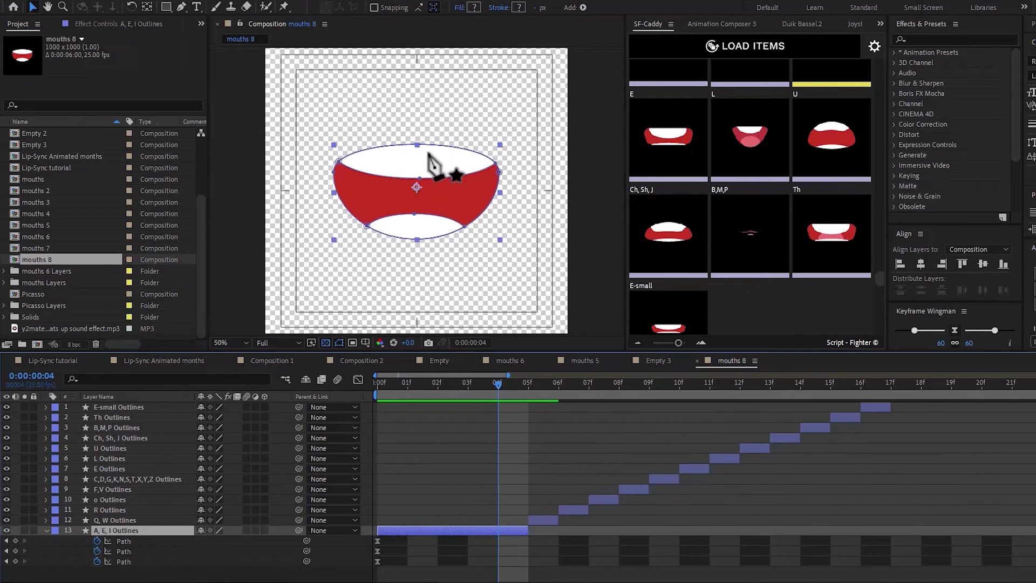
Step: At frame 4, reshape the teeth and lip paths of A, E, I Outlines into a slightly flatter mouth
click(339, 162)
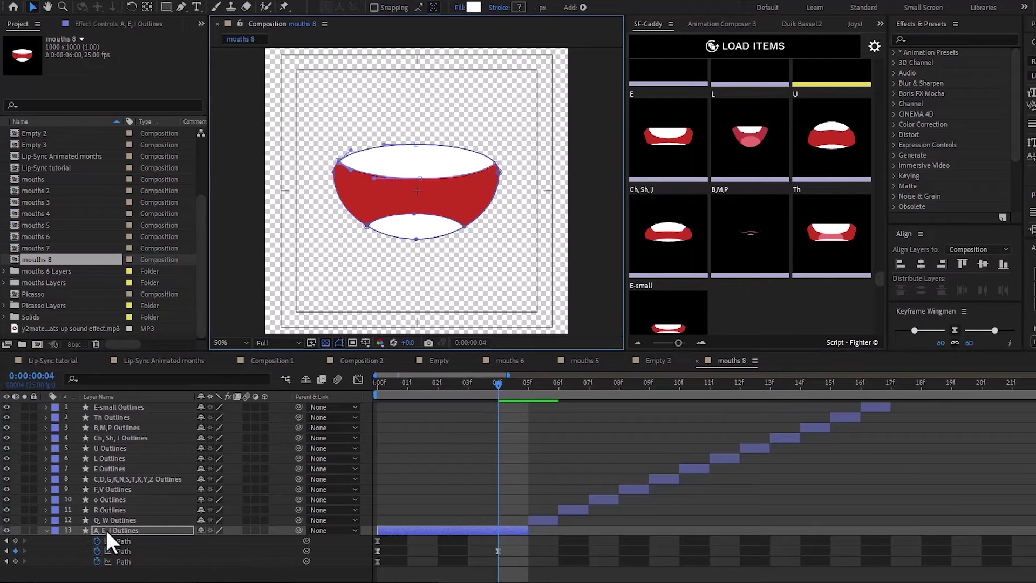
click(106, 531)
click(370, 226)
click(464, 225)
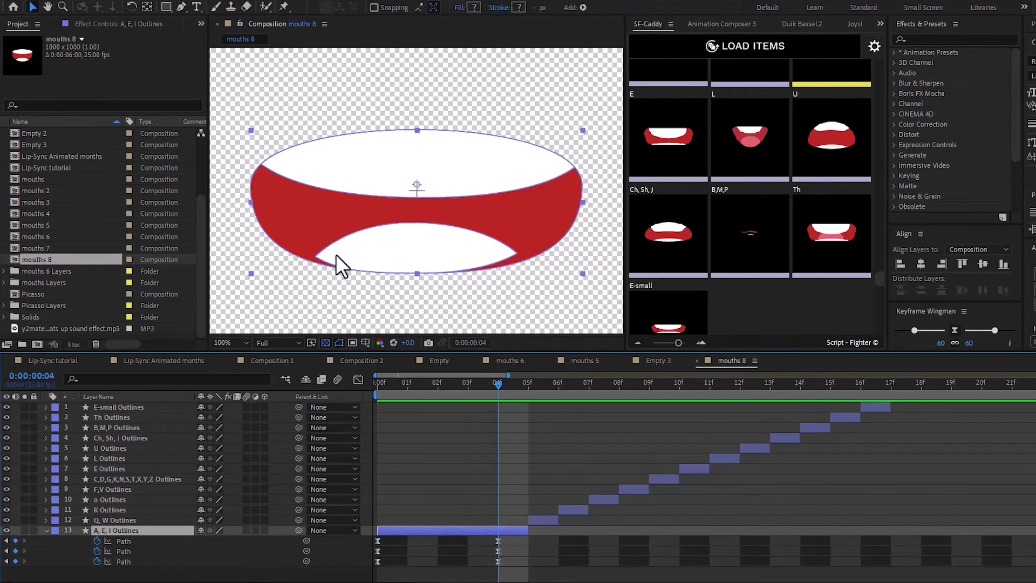
key(g)
click(336, 254)
click(513, 253)
Step: Extend the A, E, I Outlines layer, its closing keyframes and the work area to frame 15, and preview the mouth animation
key(n)
click(528, 383)
drag(895, 405, 547, 526)
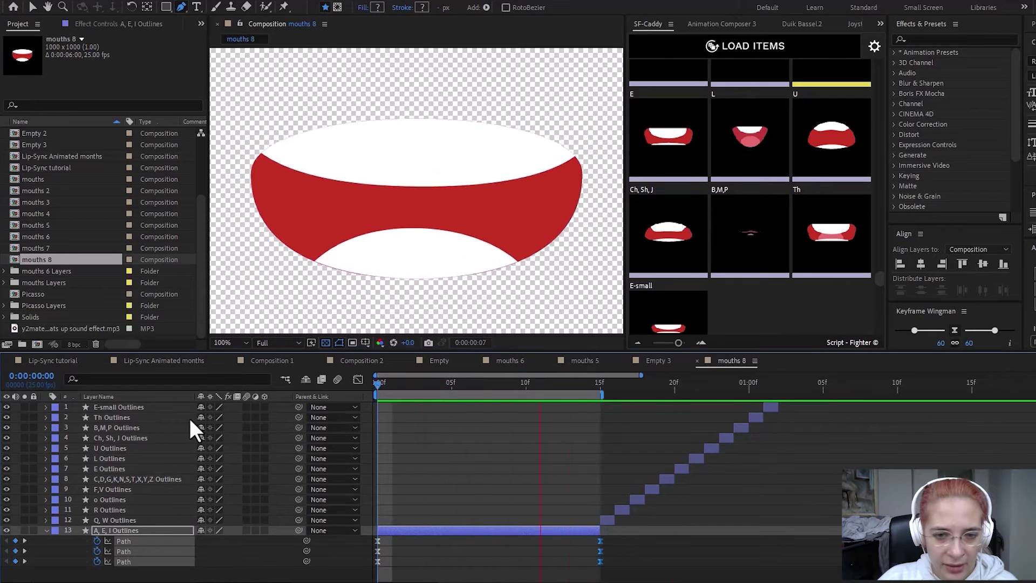
scroll(307, 174, down, 2)
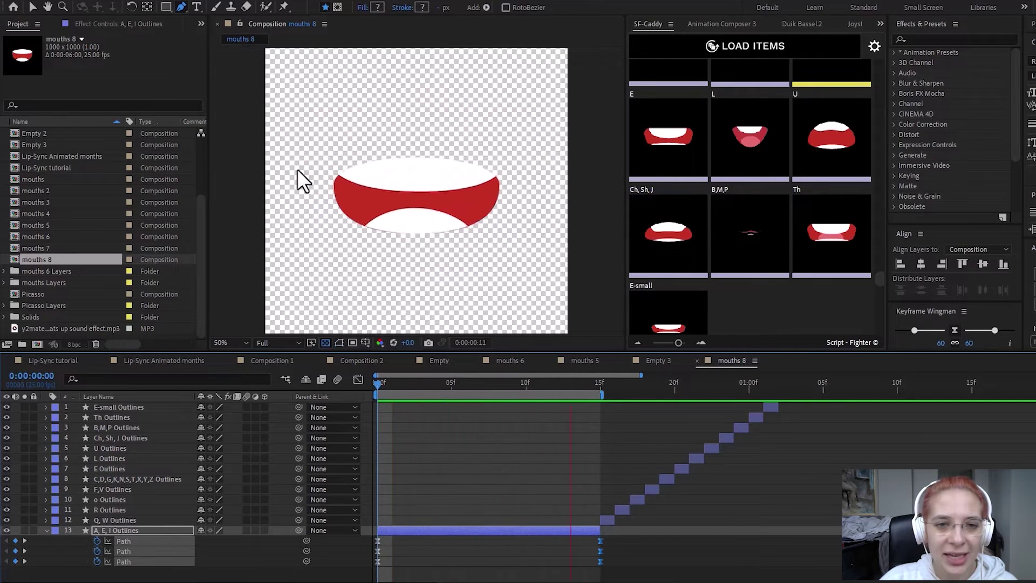
Step: Shift the R to E-small Outlines layers to begin at 1:03, and extend Q, W Outlines and the work area to that time
click(600, 383)
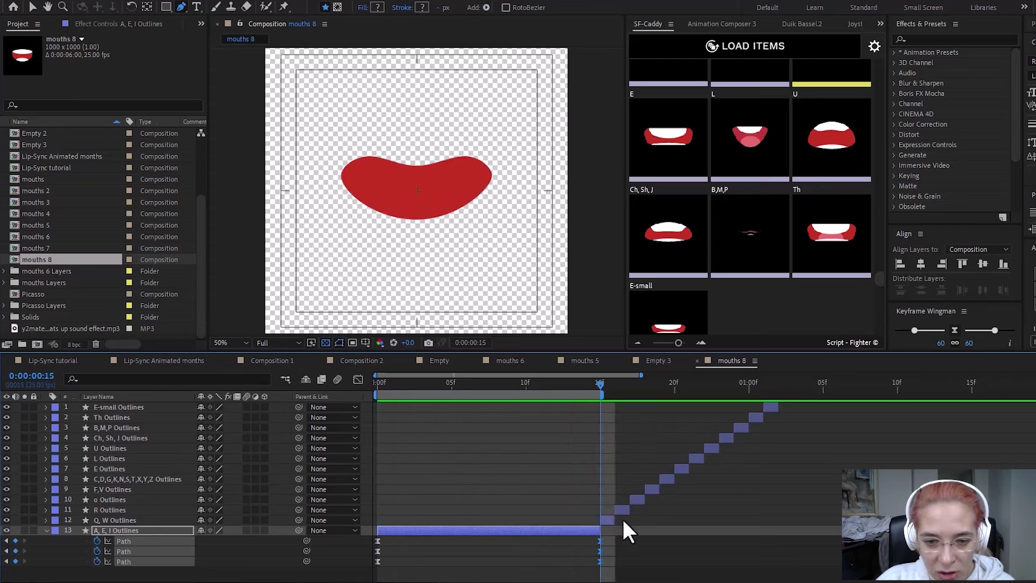
click(162, 509)
shift+click(135, 407)
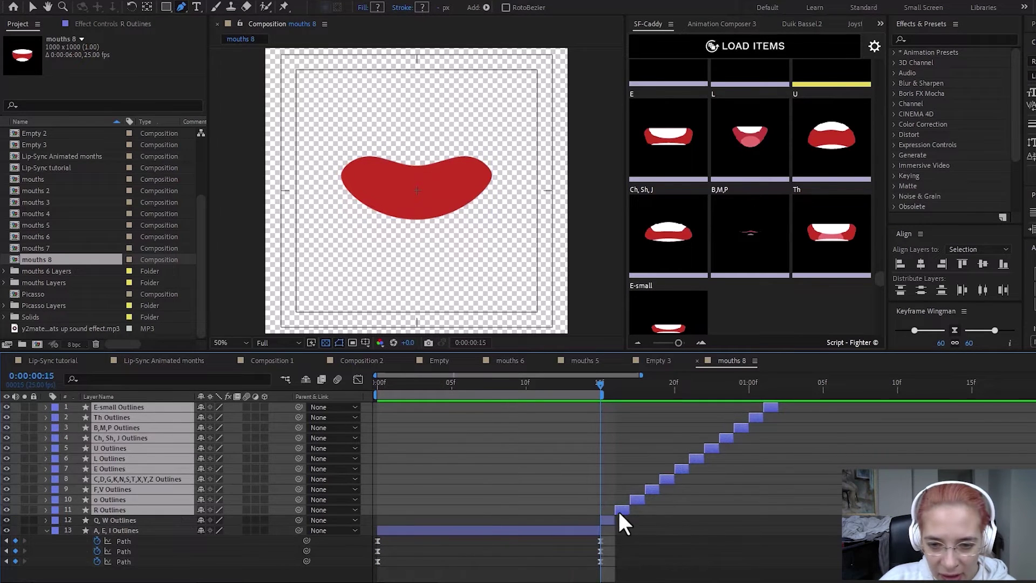
drag(619, 511, 797, 510)
drag(614, 519, 792, 519)
drag(602, 395, 795, 395)
Step: Add a Path keyframe to Q, W Outlines at frame 15 and toggle it to a hold keyframe
click(47, 520)
click(97, 561)
right_click(601, 530)
click(667, 469)
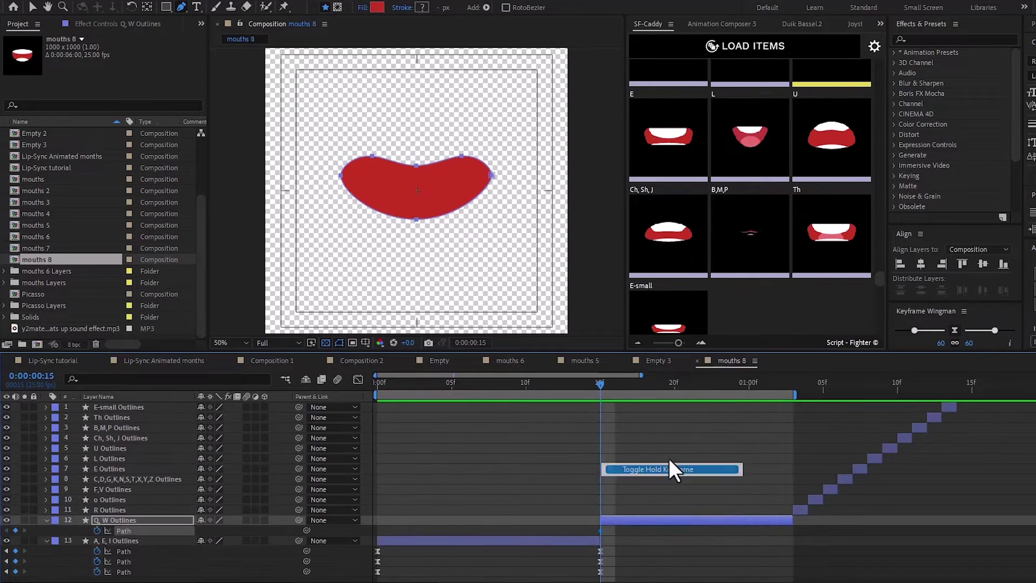
click(671, 469)
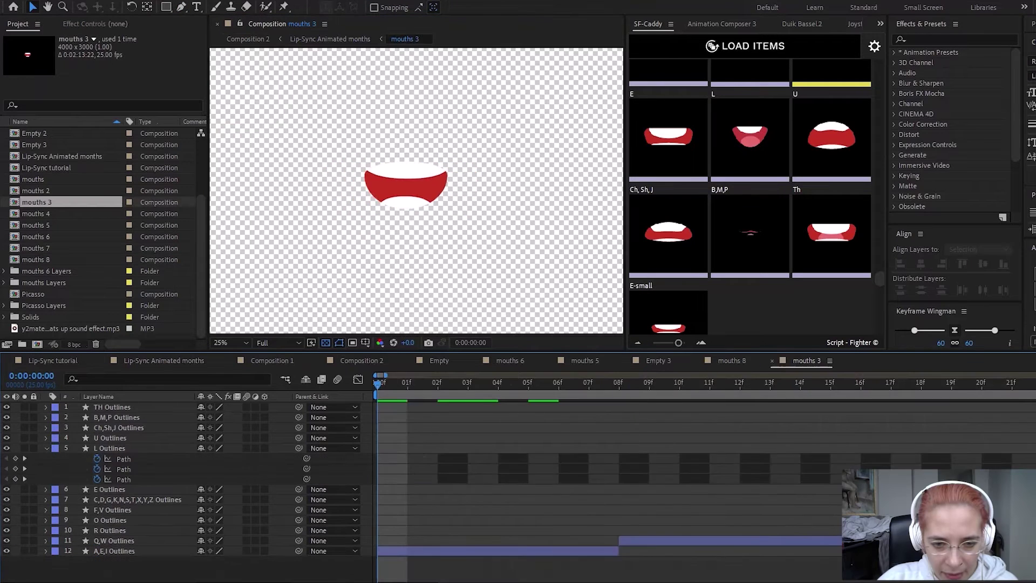
Step: Examine the finished mouth animations in the mouths 3 composition, from the A,E,I layer through the O, F,V, E and L layers
drag(385, 375, 439, 375)
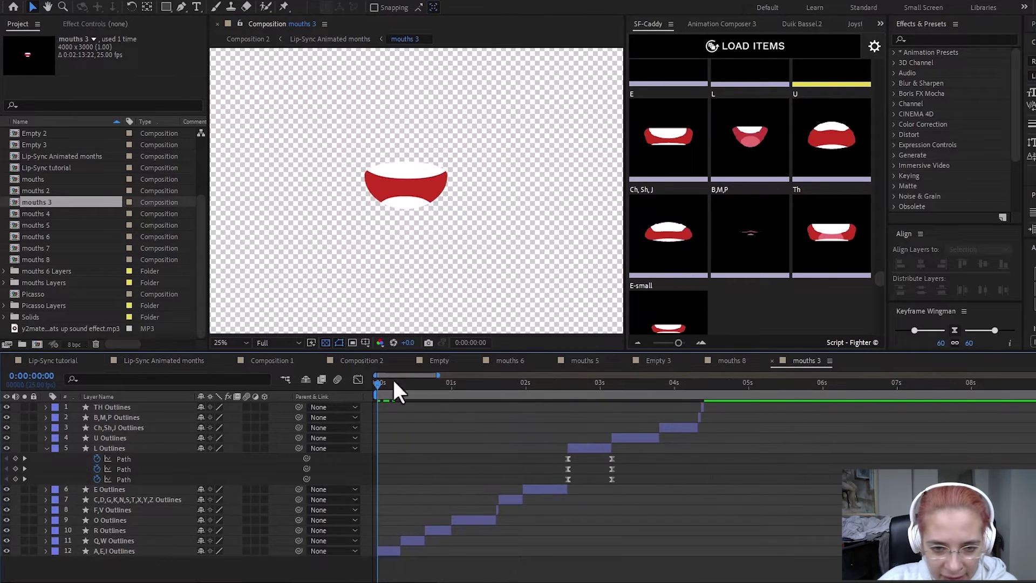
drag(375, 382, 444, 380)
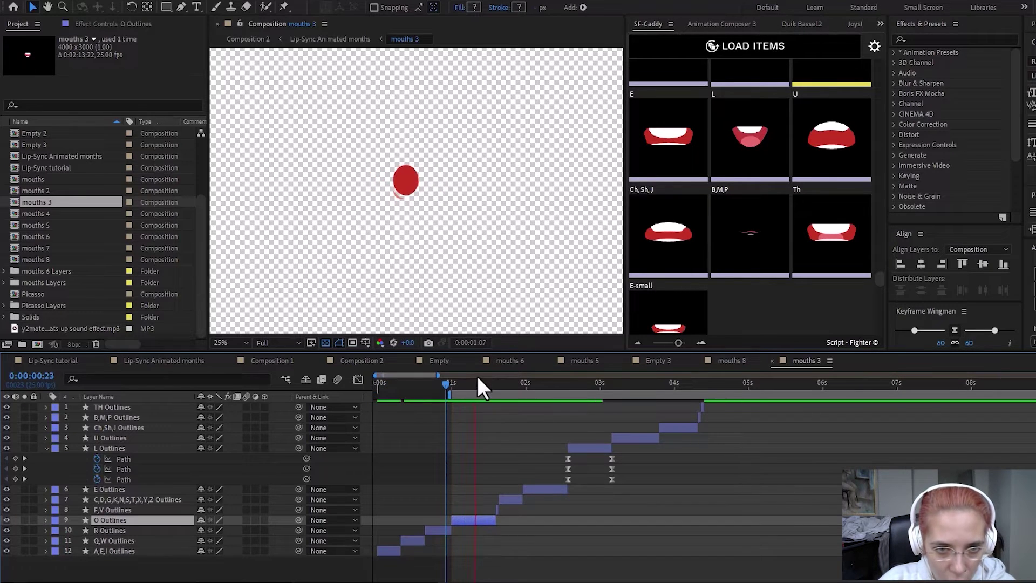
click(496, 385)
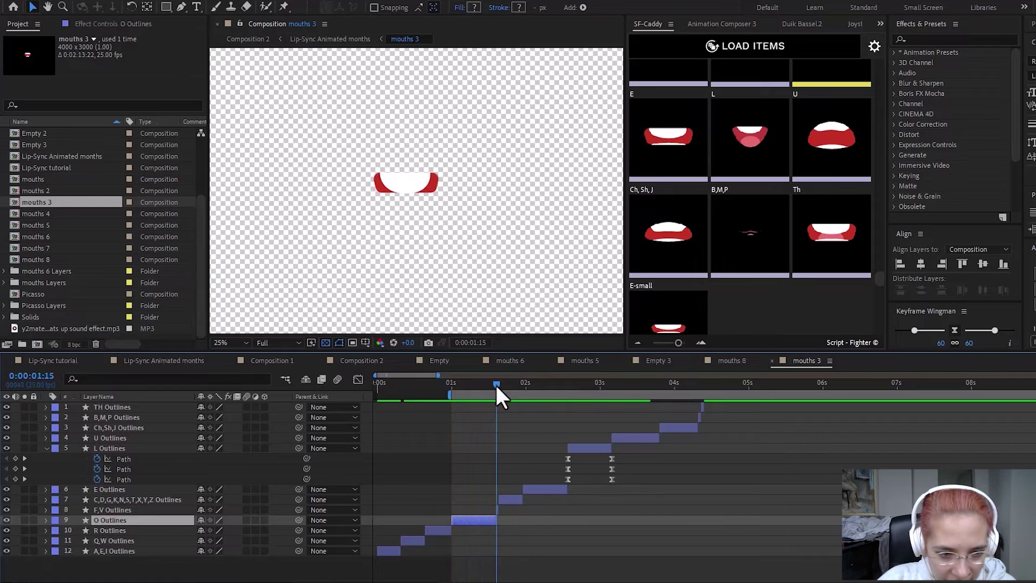
click(128, 509)
click(528, 462)
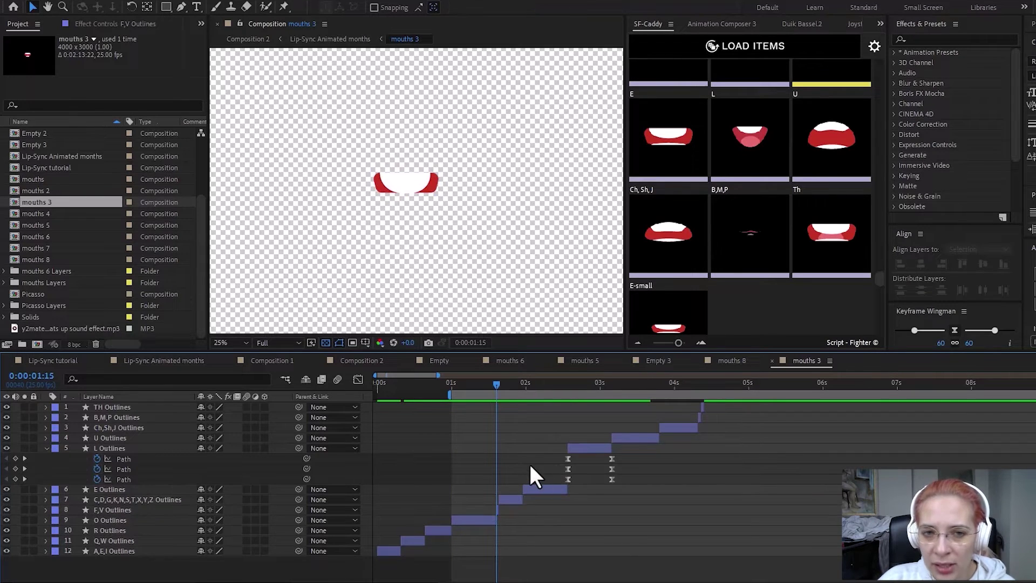
click(514, 383)
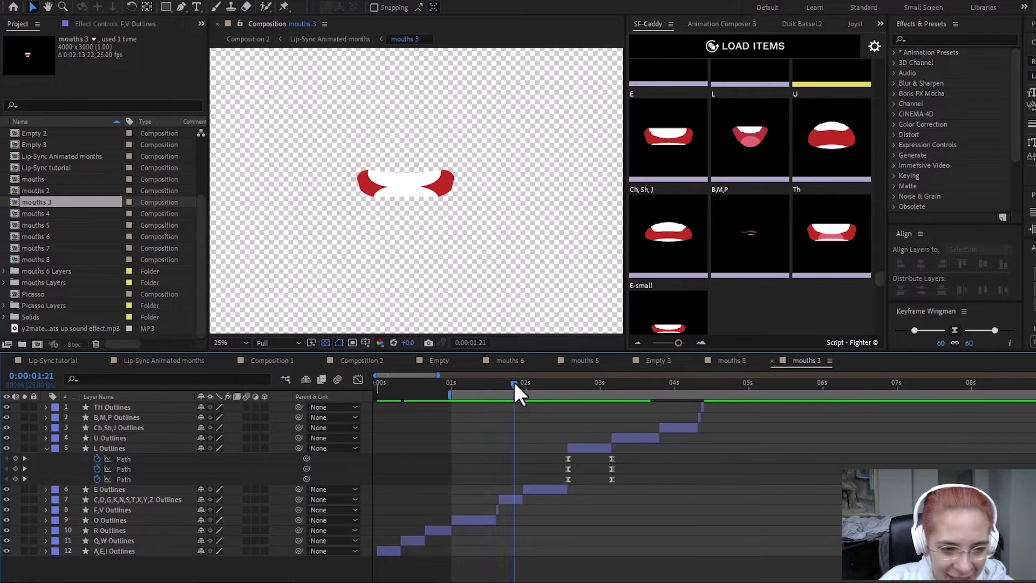
drag(515, 384, 591, 383)
drag(602, 384, 634, 391)
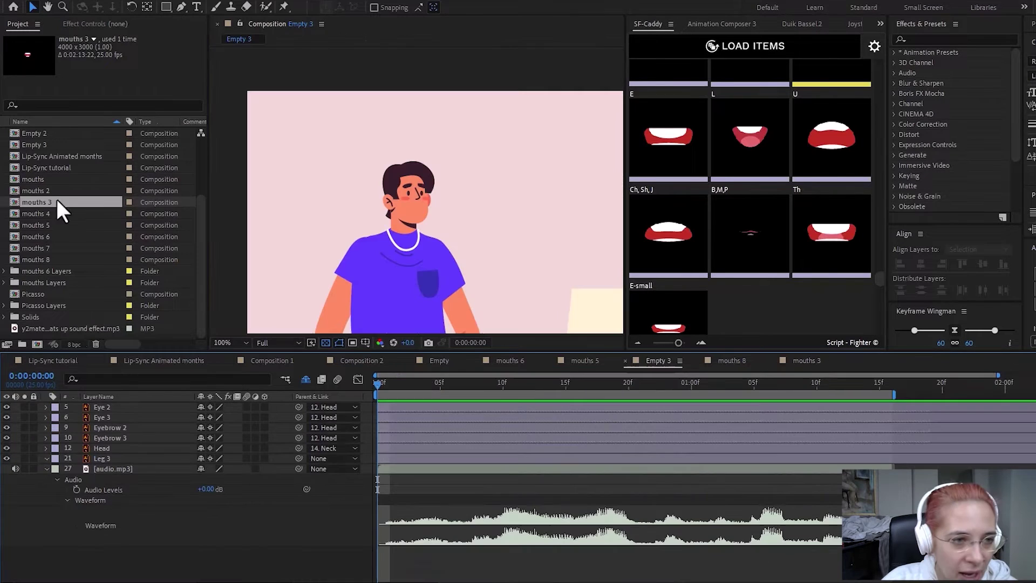
Step: Add the mouths 3 composition to Empty 3 above the Eye 2 layer, scaled to 6% over the character's face
drag(57, 199, 133, 408)
scroll(355, 216, down, 1)
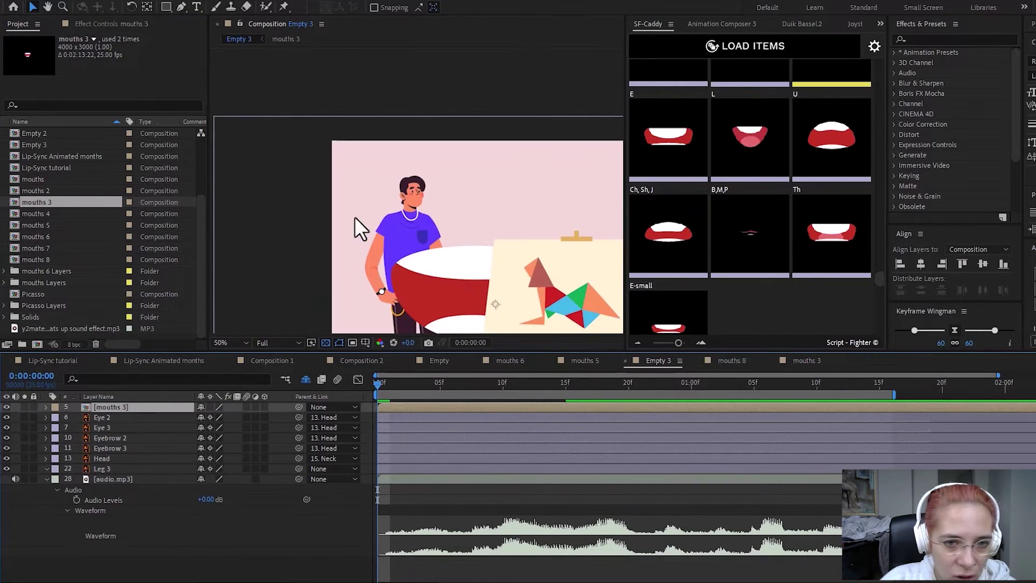
drag(451, 266, 406, 204)
key(s)
drag(212, 417, 152, 415)
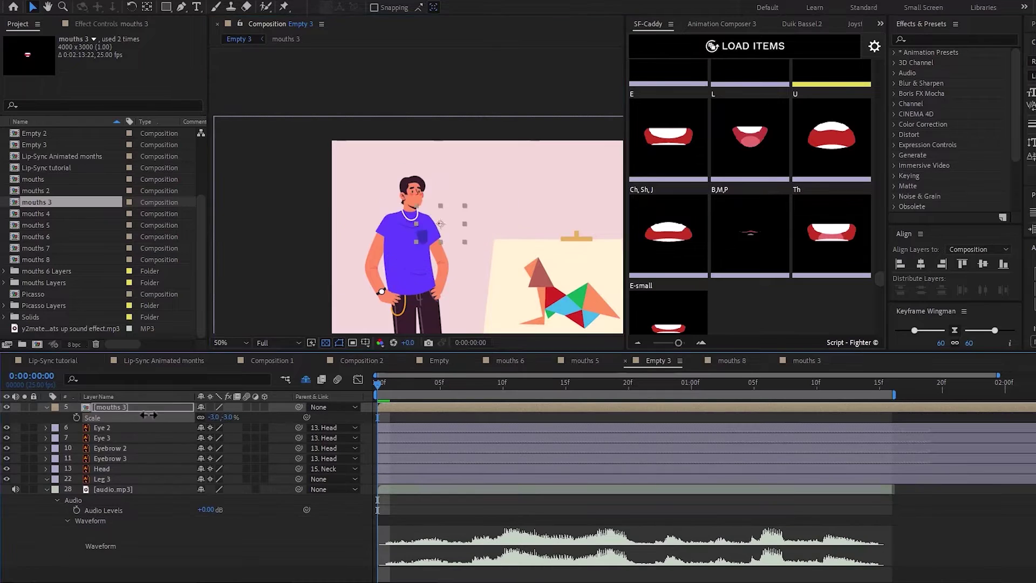
drag(440, 223, 417, 200)
Step: Reduce the mouths 3 layer's scale to 4.6% and fit it onto the character's face as the mouth
scroll(445, 178, up, 1)
scroll(445, 167, down, 1)
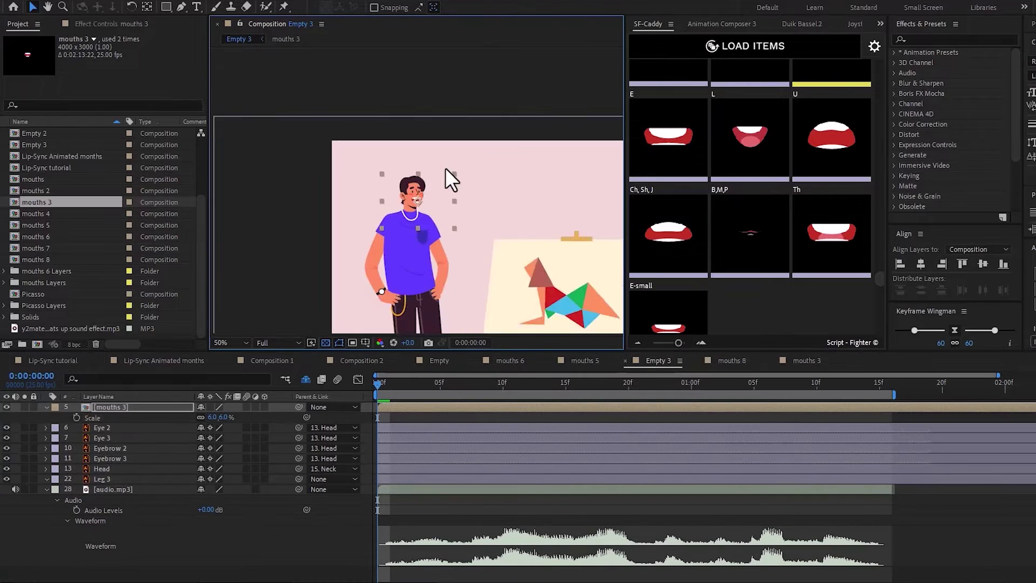
scroll(445, 167, up, 2)
drag(539, 228, 530, 228)
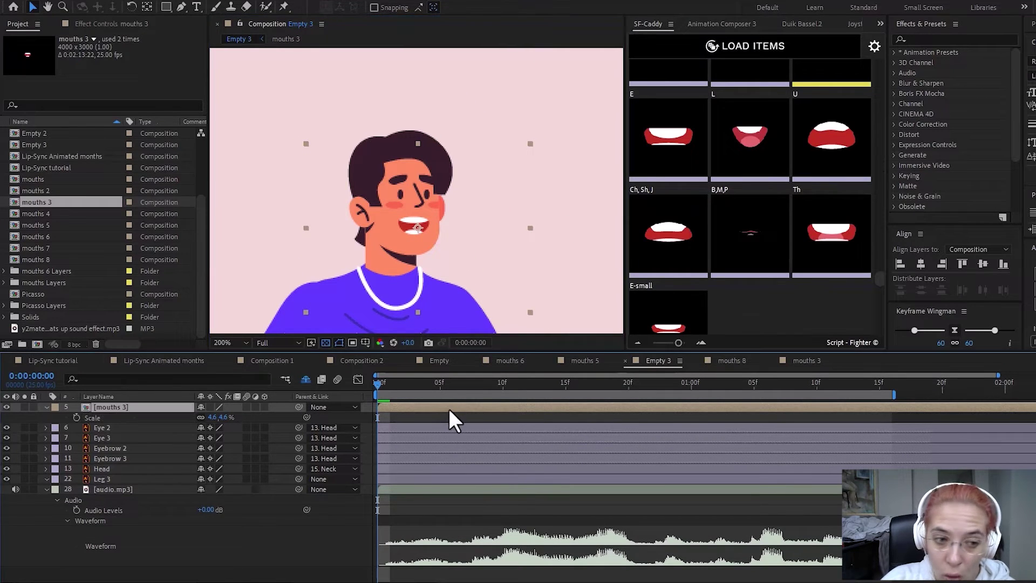
Step: Load the mouths 3 layer's items in SF-Caddy and resize the mouths 3 composition to 1000 × 1000 px
click(723, 46)
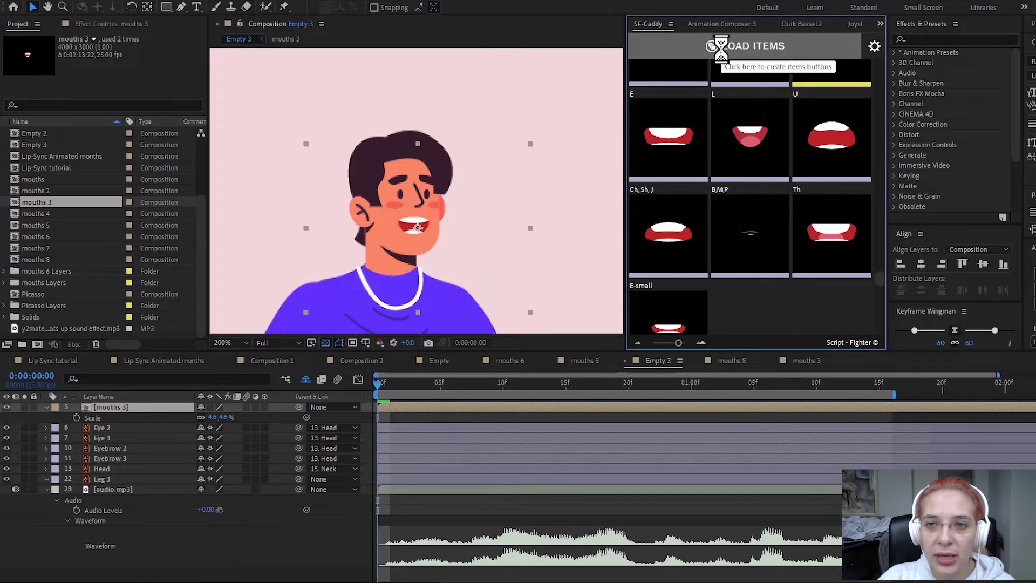
key(ctrl+k)
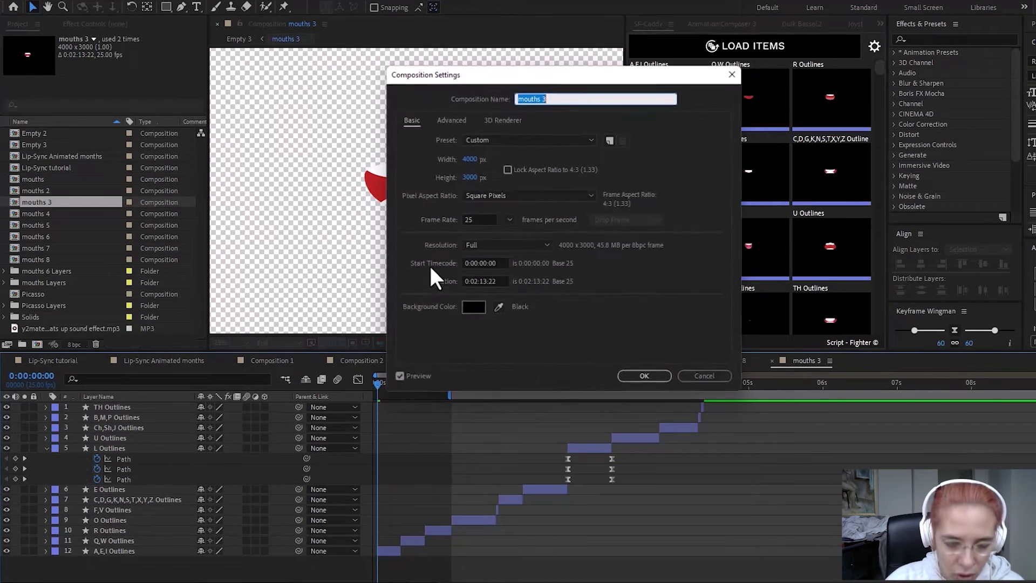
click(469, 160)
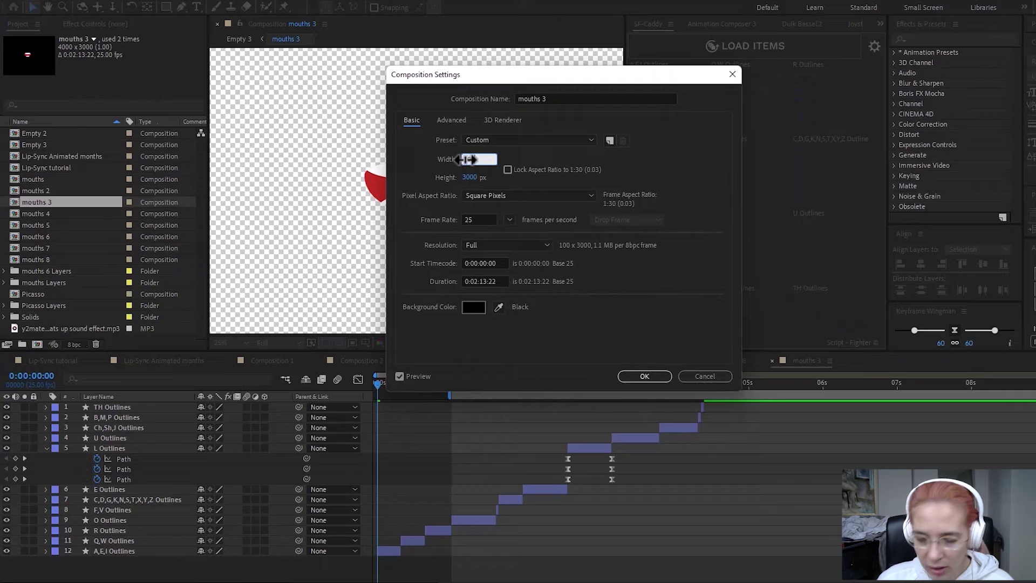
text(1000)
key(Tab)
text(100)
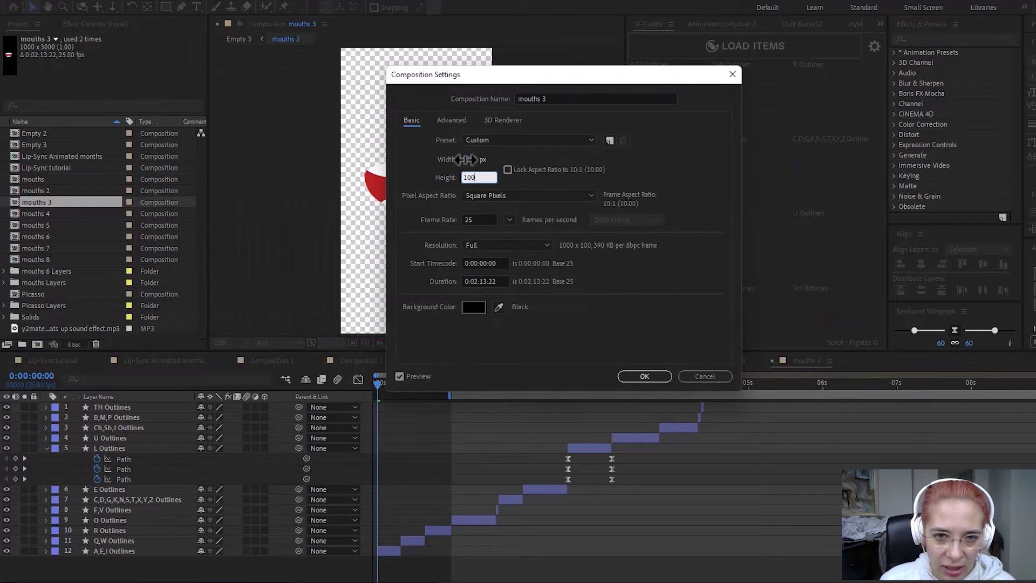
key(Return)
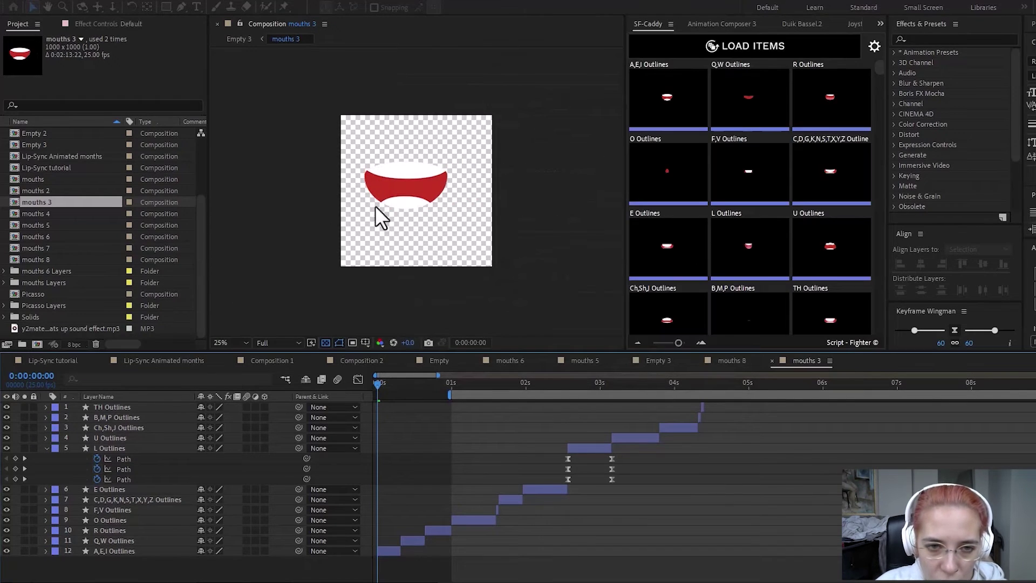
Step: Turn on the Title/Action Safe guides and move all mouth layers together to the centre of the mouths 3 composition
click(448, 193)
key(slash)
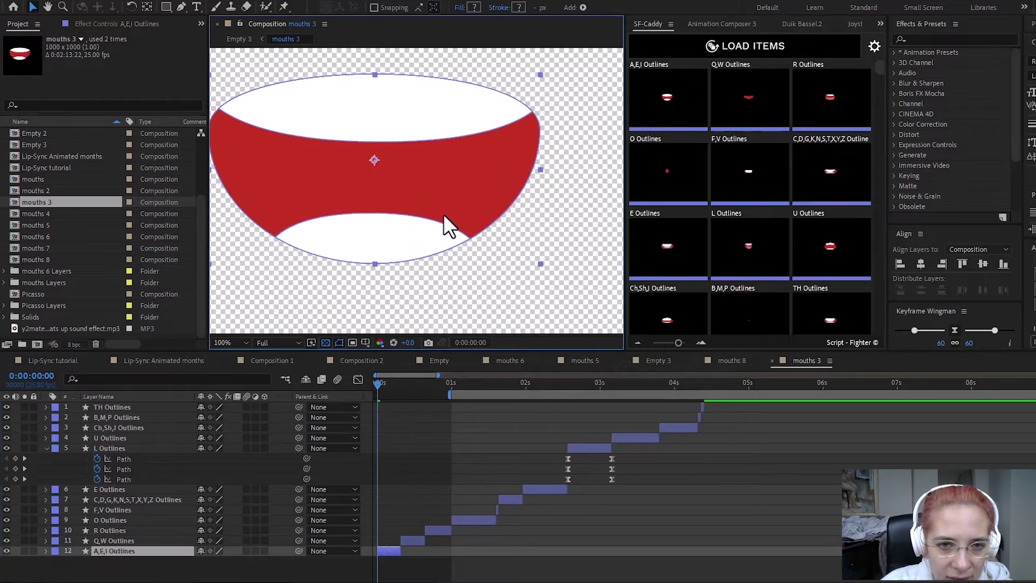
key(ctrl+a)
click(365, 342)
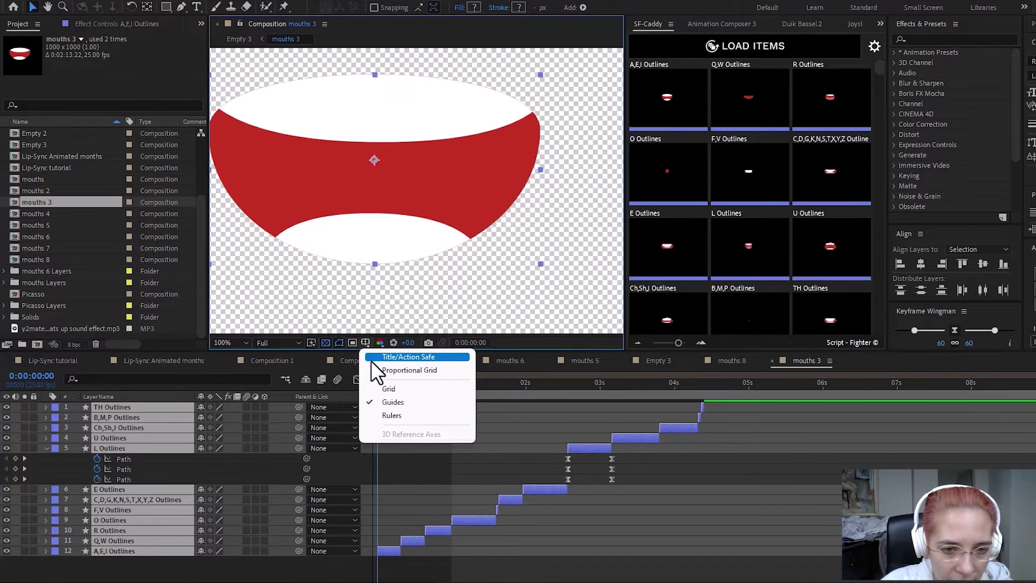
drag(429, 174, 471, 206)
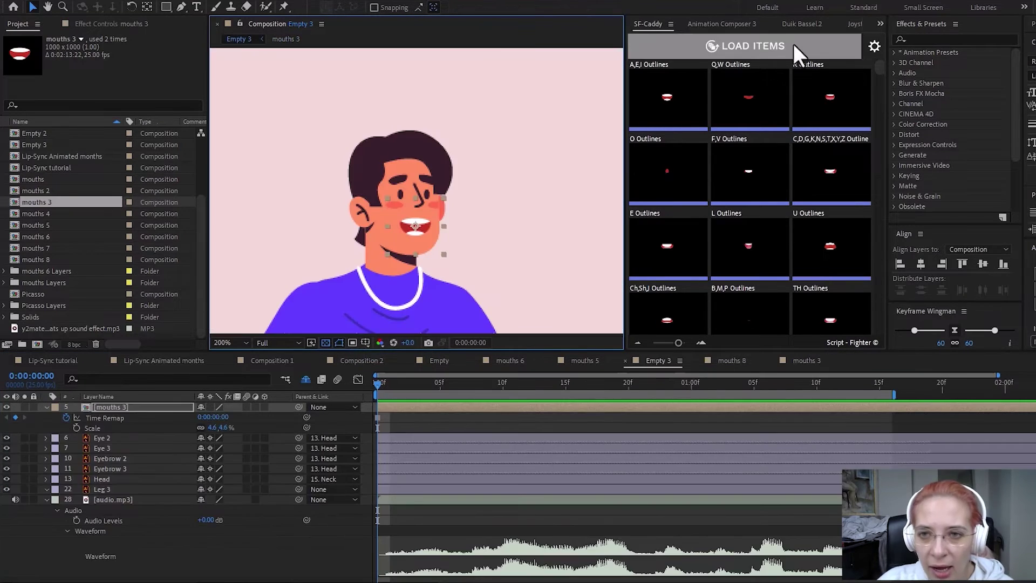
Step: Reload the mouths 3 layer's mouth shapes in SF-Caddy and select that layer in Empty 3
click(759, 47)
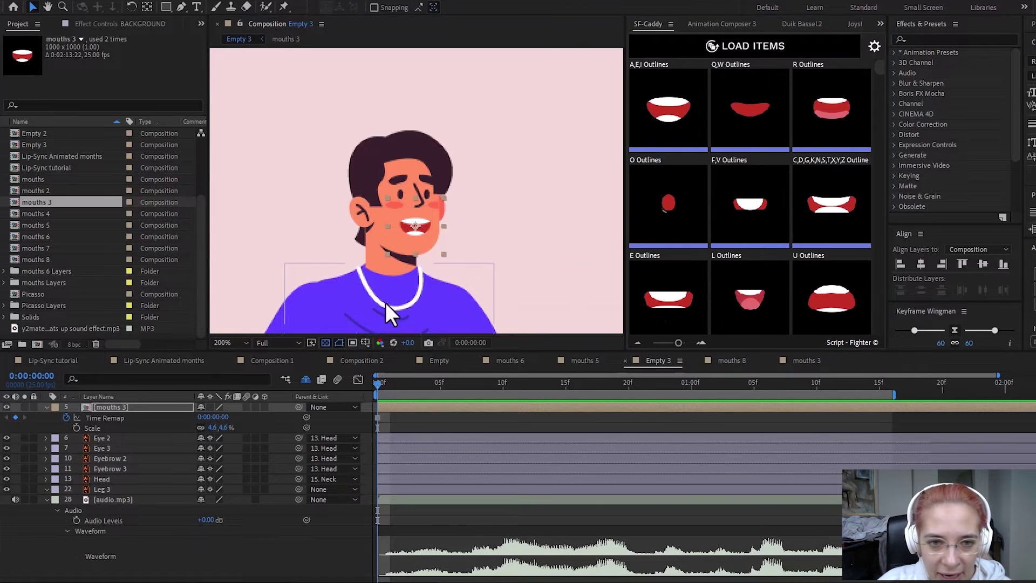
key(period)
click(442, 428)
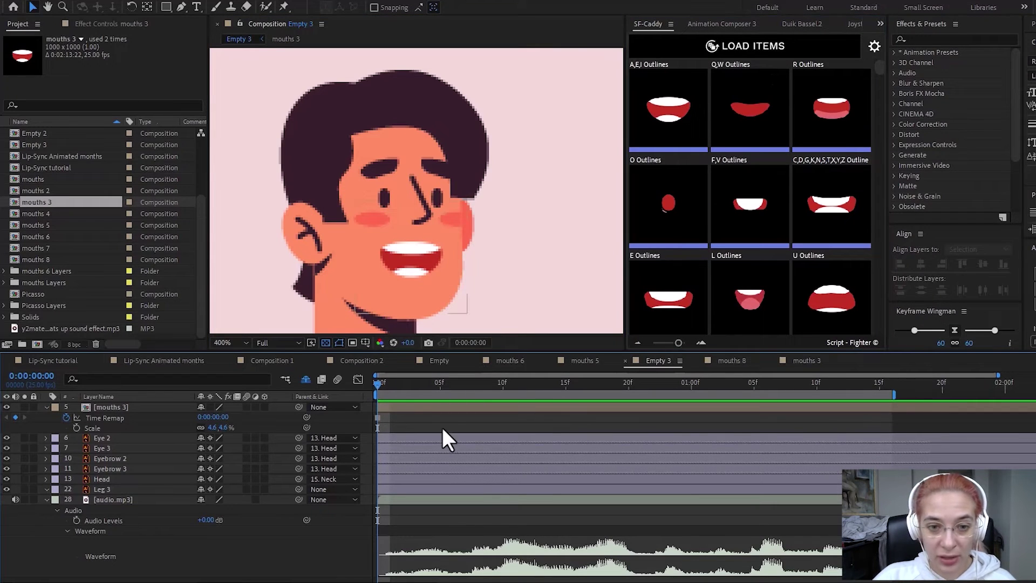
click(401, 407)
Step: Examine how the mouth layers are timed in the mouths 3 composition, particularly L Outlines, and return to Empty 3
drag(478, 381, 779, 382)
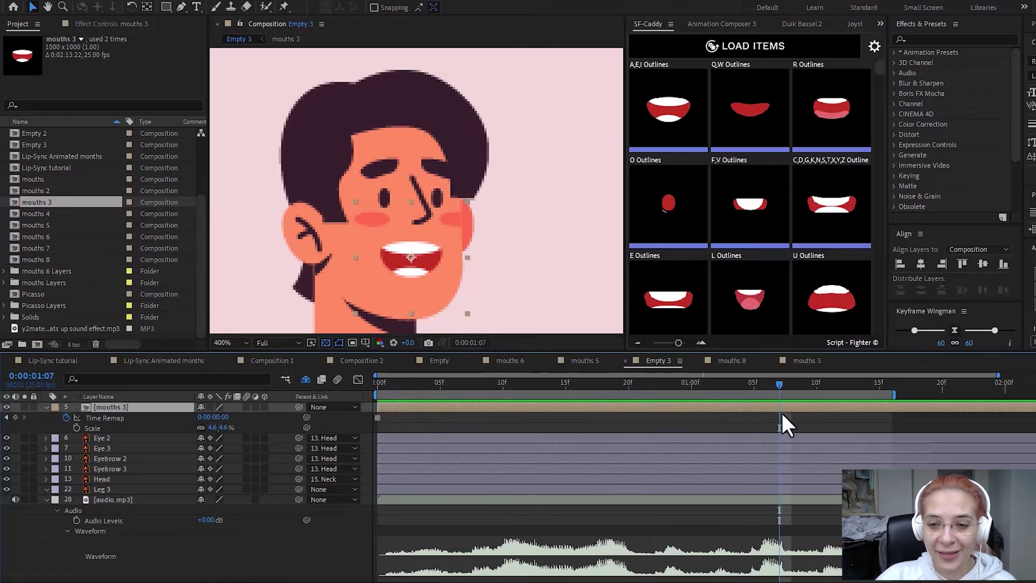
double_click(782, 412)
click(707, 382)
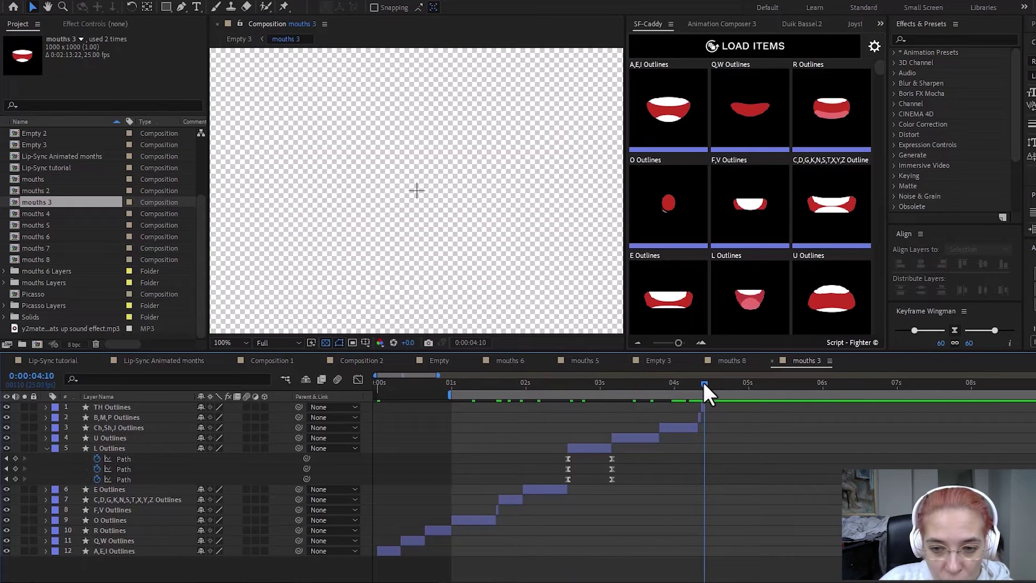
drag(704, 382, 704, 383)
click(577, 390)
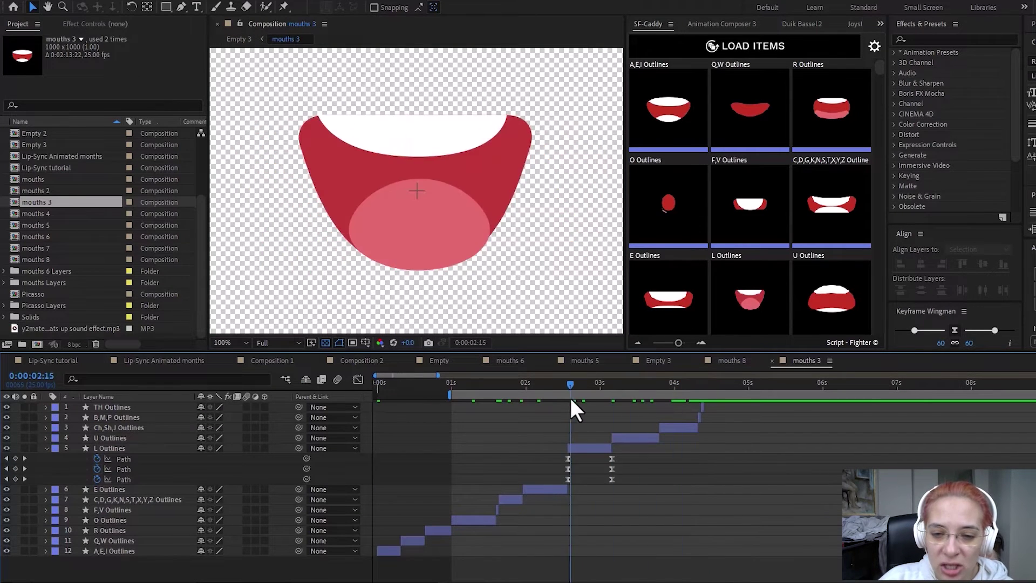
click(577, 448)
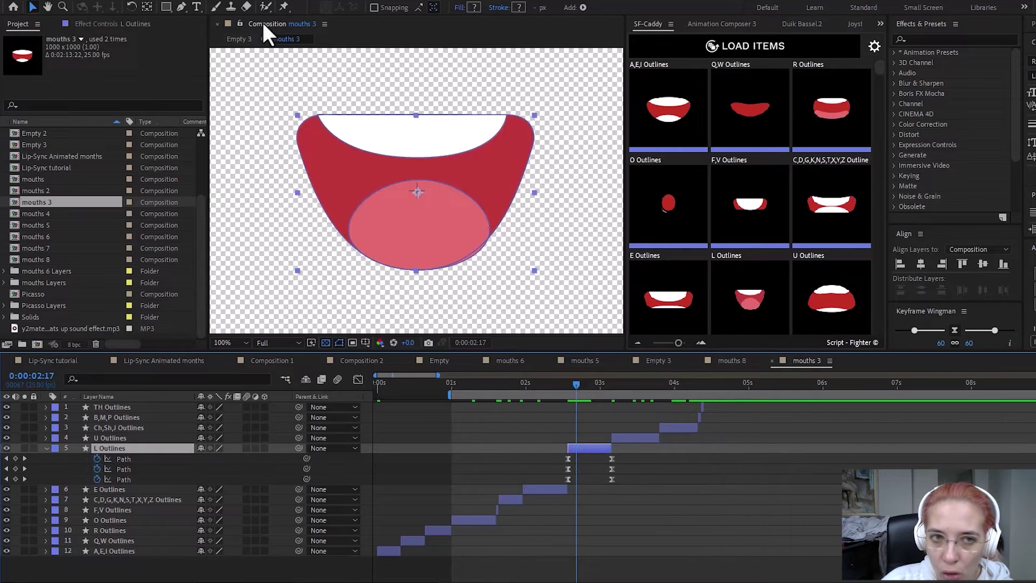
click(237, 40)
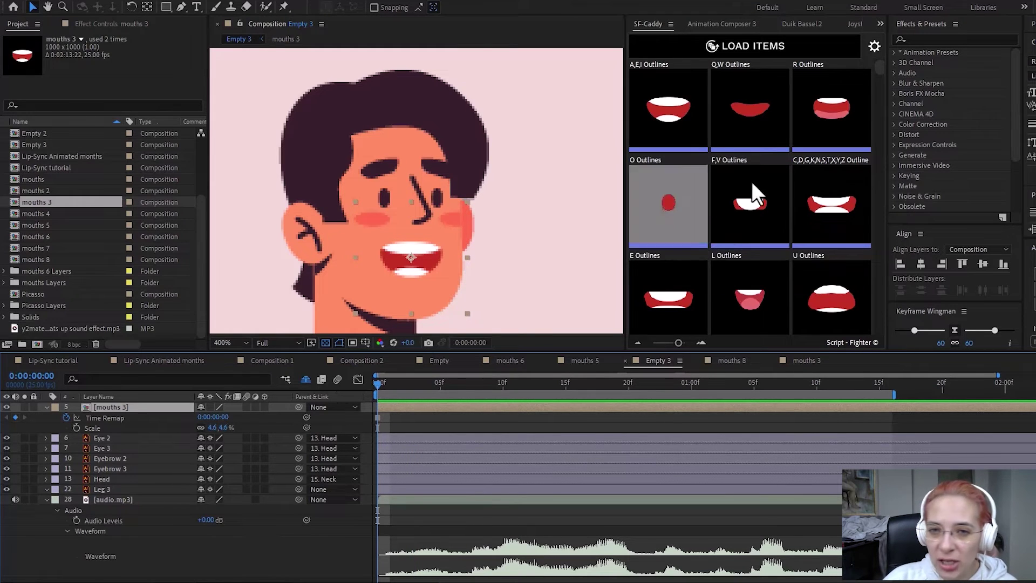
Step: Try shifting the L Outlines layer in mouths 3 to start shortly before the 5-second mark
double_click(588, 409)
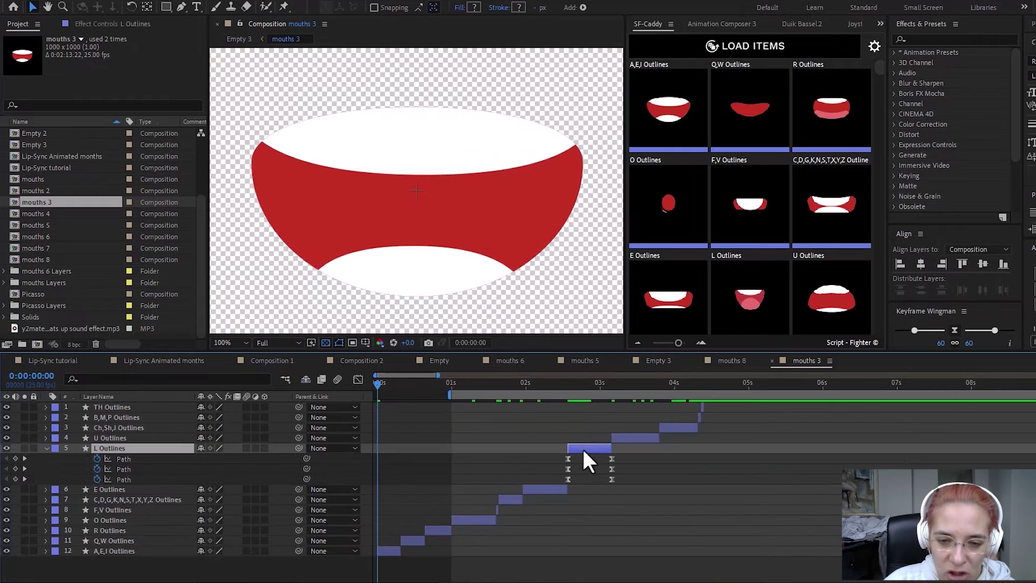
drag(583, 449, 749, 448)
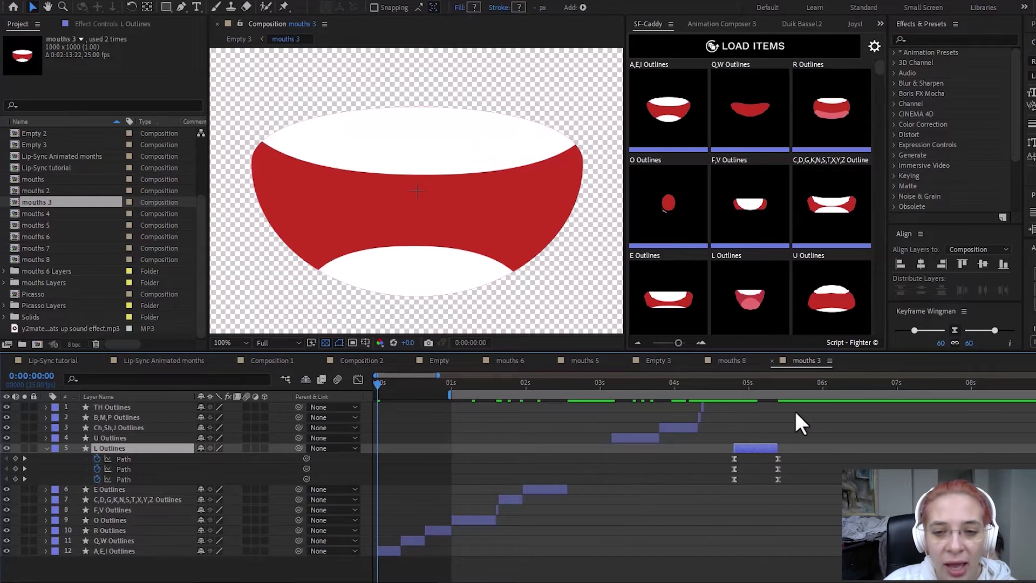
click(659, 361)
click(397, 424)
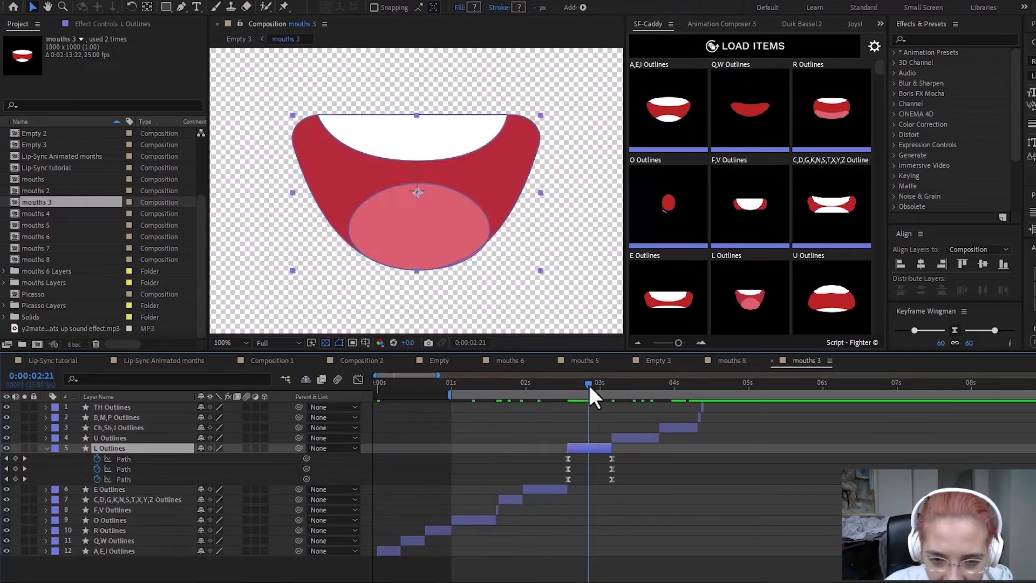
drag(588, 385, 496, 416)
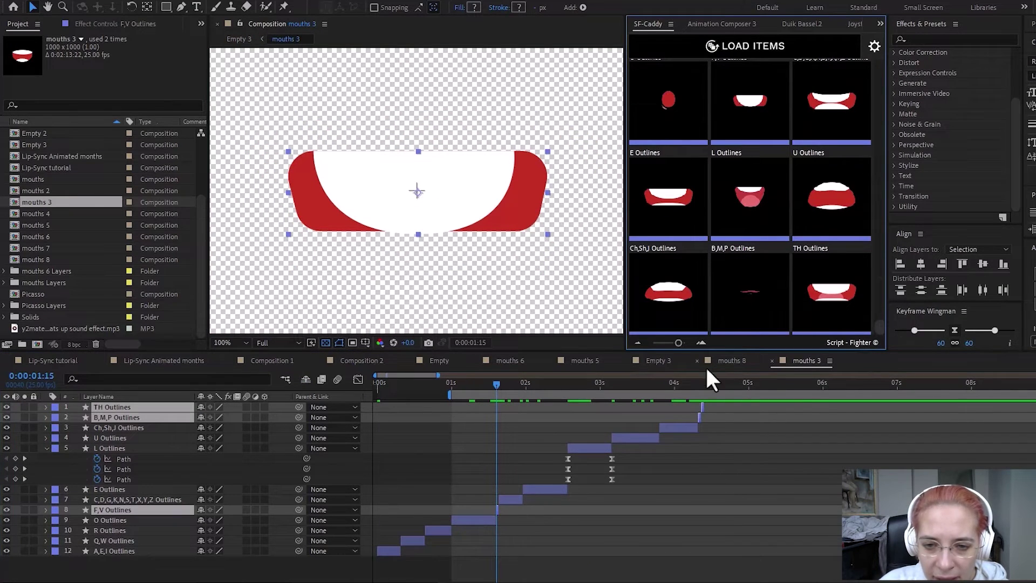
Step: From Empty 3, change the F,V Outlines mouth button's label colour in SF-Caddy to Red
click(651, 361)
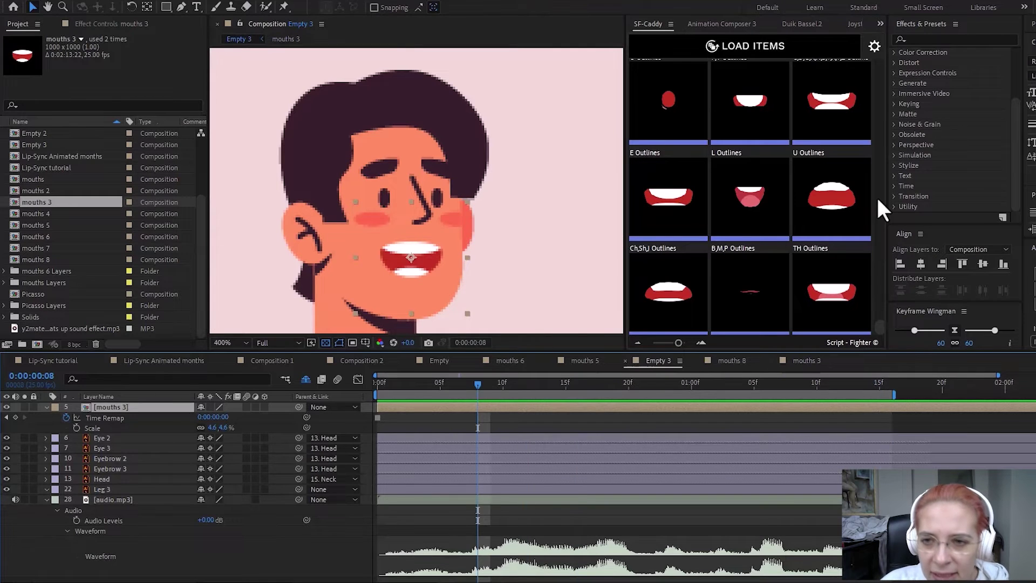
scroll(876, 195, up, 2)
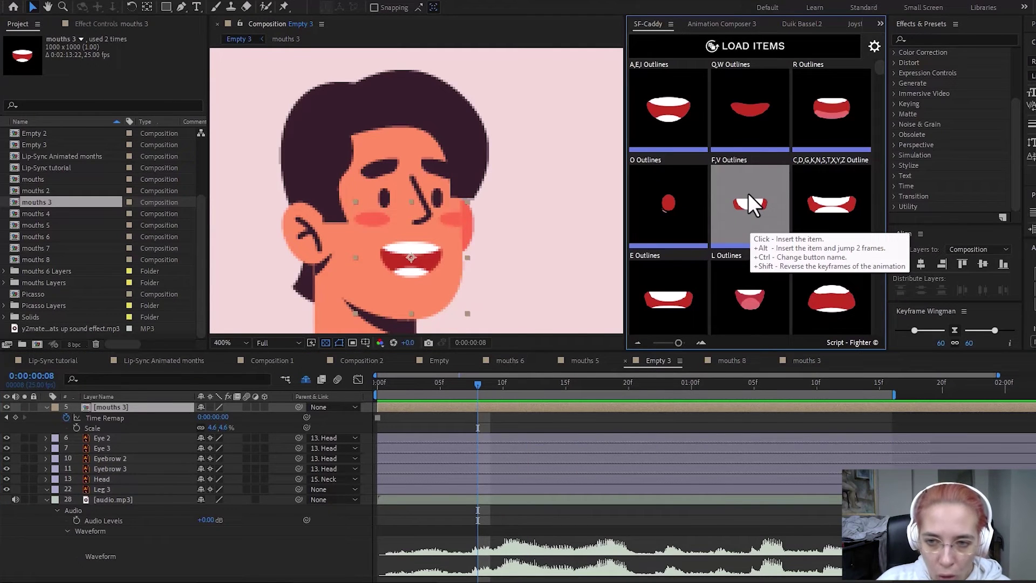
ctrl+click(748, 193)
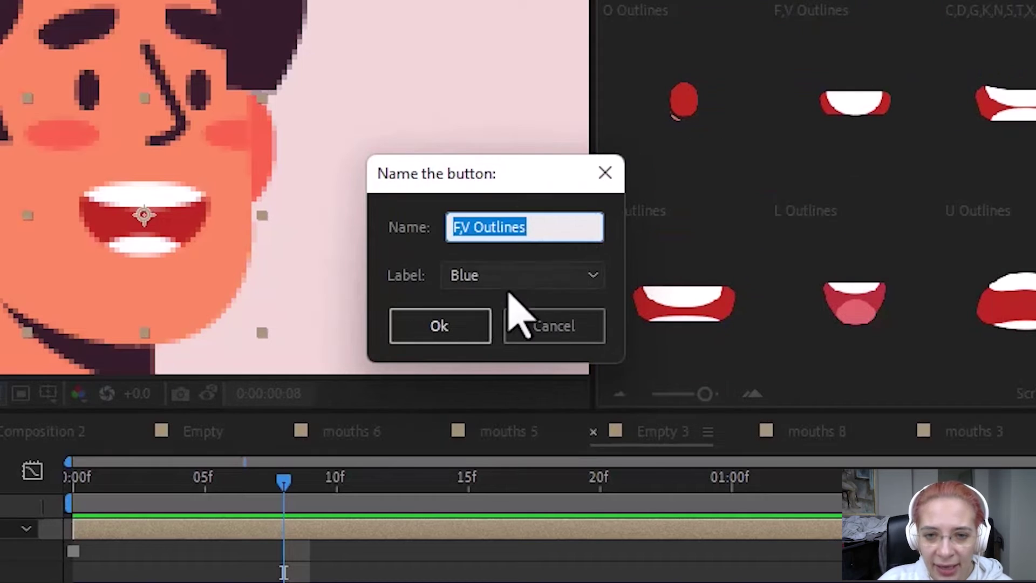
click(579, 287)
click(472, 328)
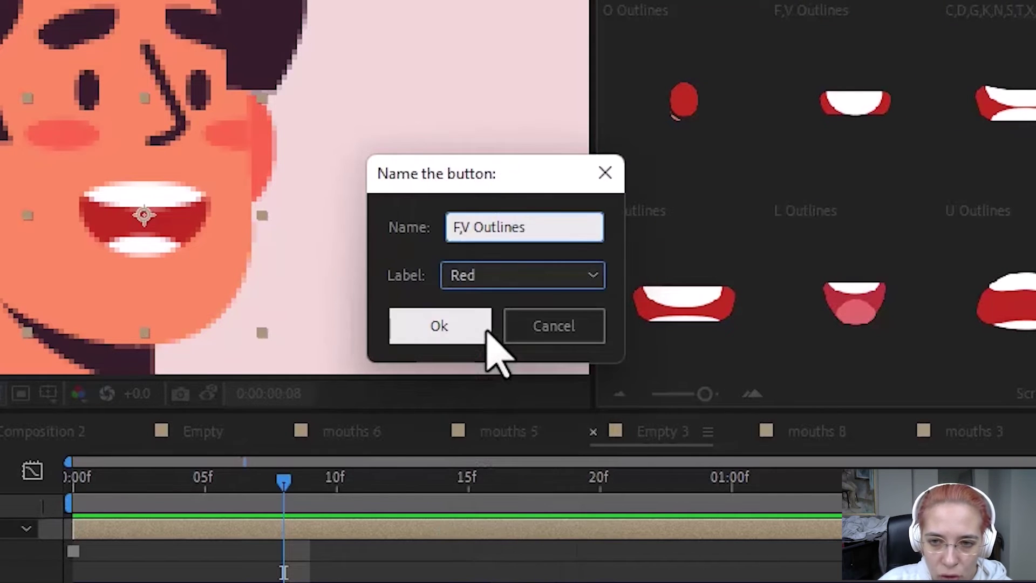
click(483, 332)
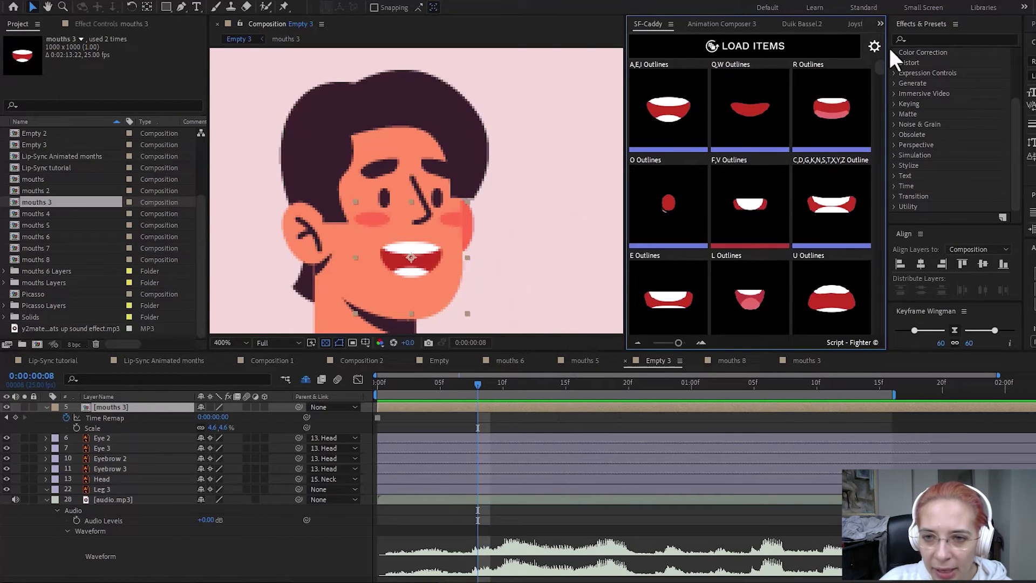
Step: Change the TH Outlines mouth button's label colour in SF-Caddy to Red
drag(878, 63, 835, 312)
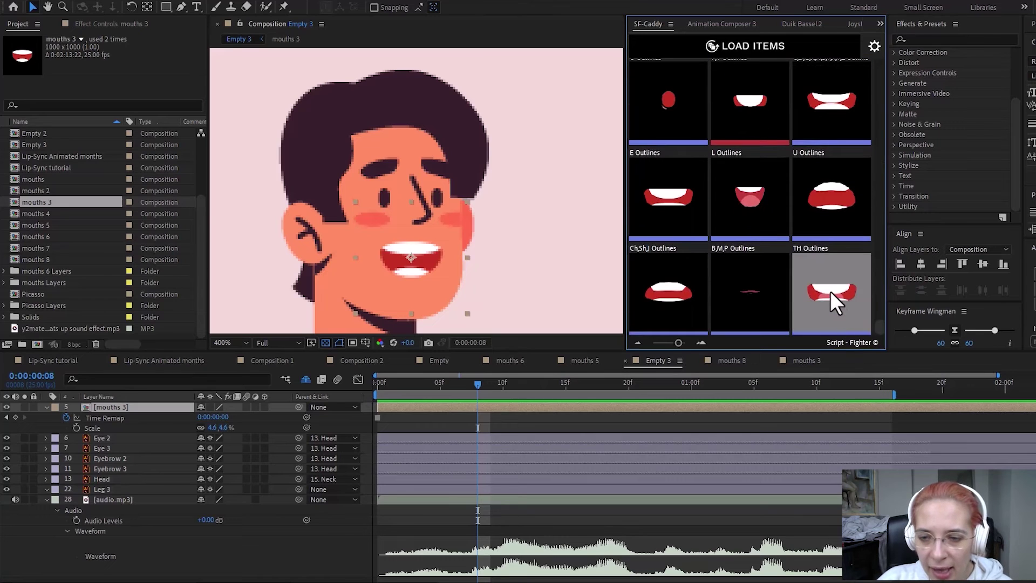
ctrl+click(830, 290)
click(575, 289)
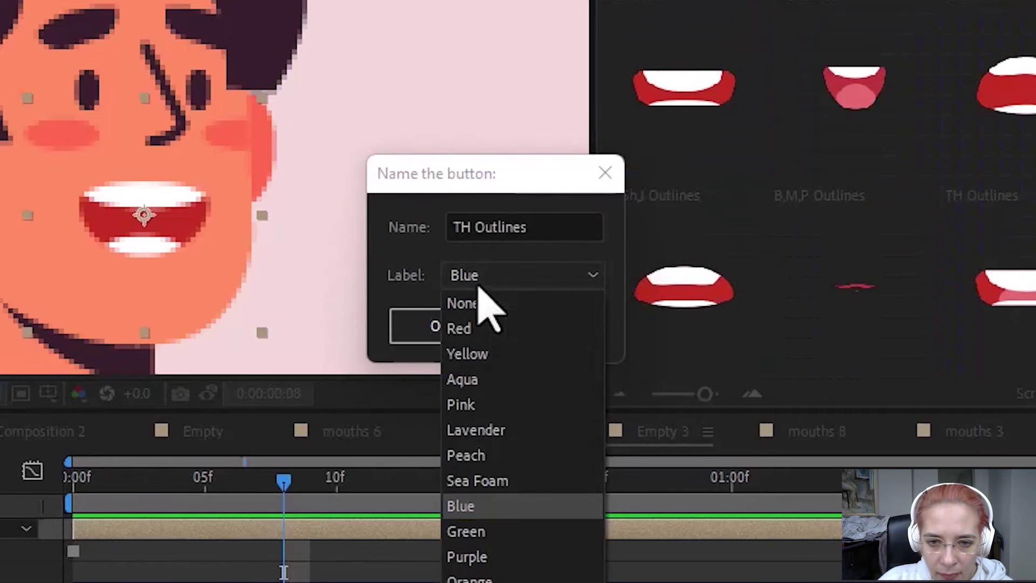
click(483, 329)
click(424, 330)
Step: Change the B,M,P Outlines mouth button's label colour in SF-Caddy to Red
ctrl+click(867, 285)
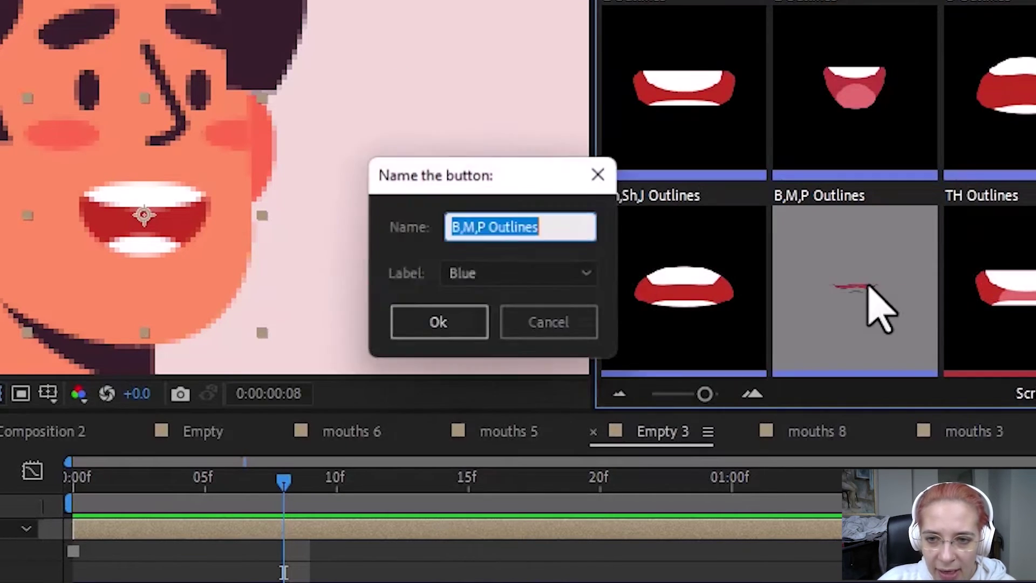
click(510, 278)
click(488, 328)
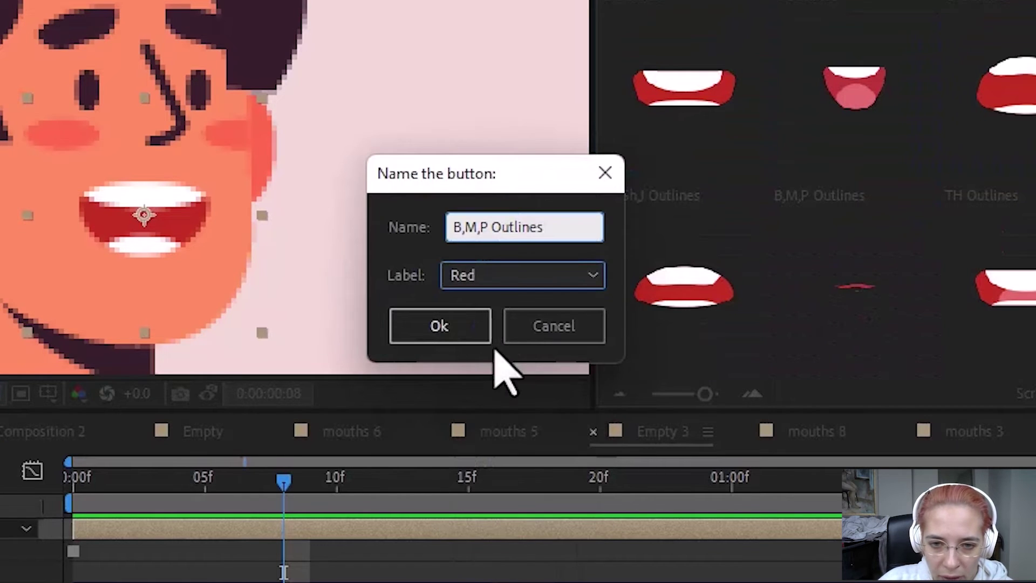
click(432, 325)
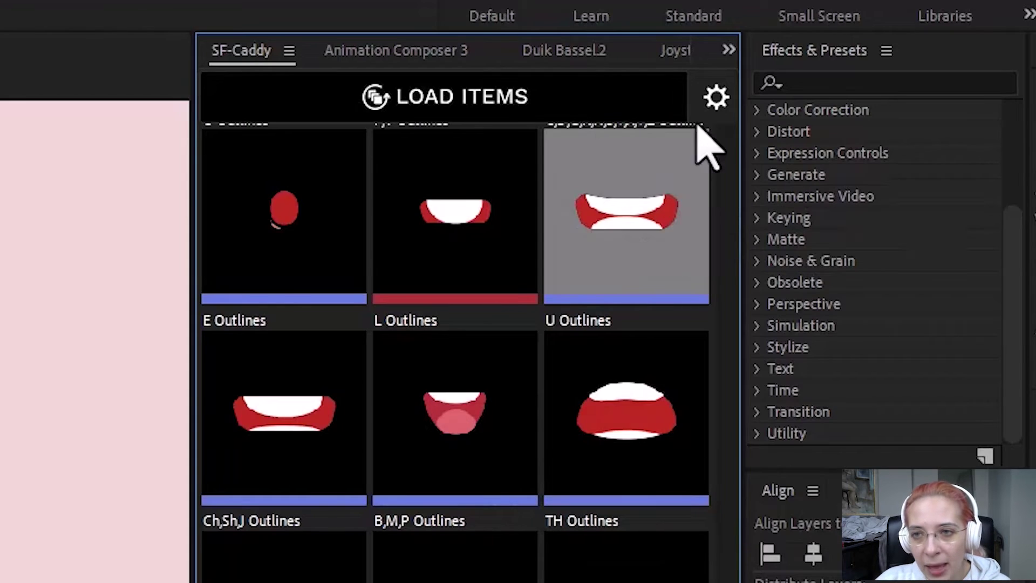
Step: Set SF-Caddy's insert-and-jump shortcut to 5 frames and return the playhead to the start of Empty 3
click(874, 46)
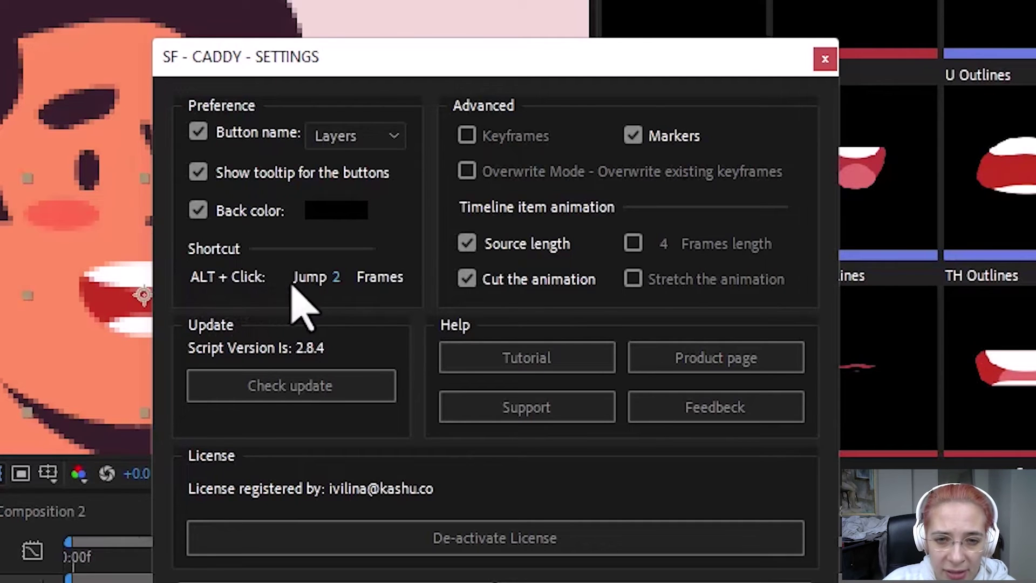
click(338, 278)
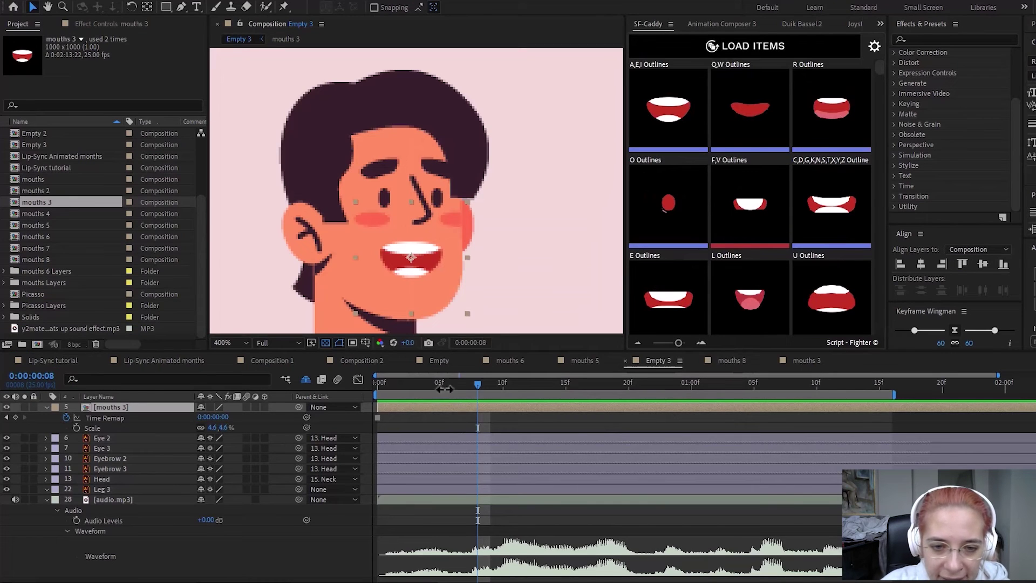
drag(433, 381, 277, 400)
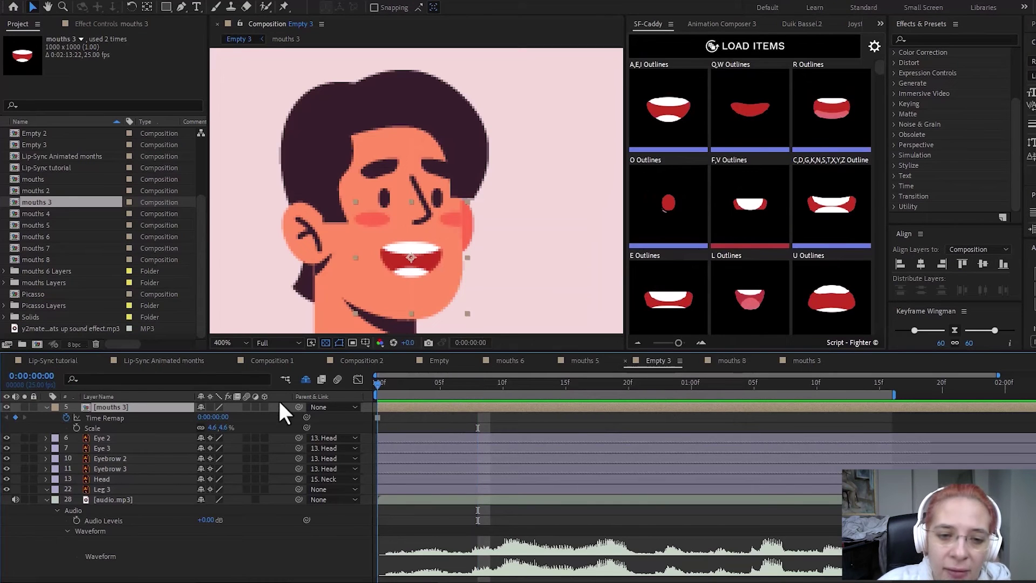
Step: Insert the B,M,P Outlines mouth on the mouths 3 layer at frame 0 and jump 5 frames ahead
key(comma)
key(period)
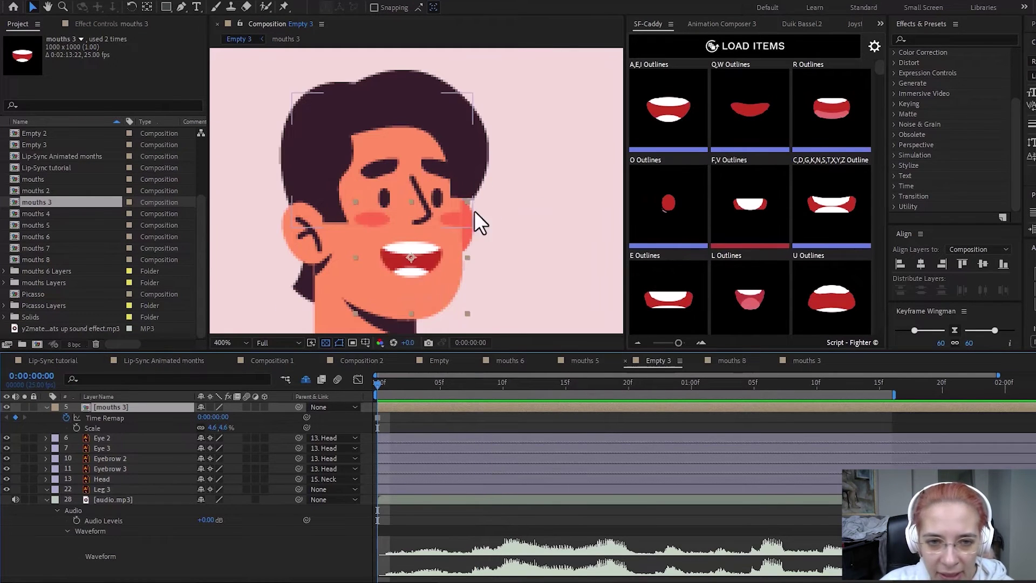
scroll(869, 201, down, 3)
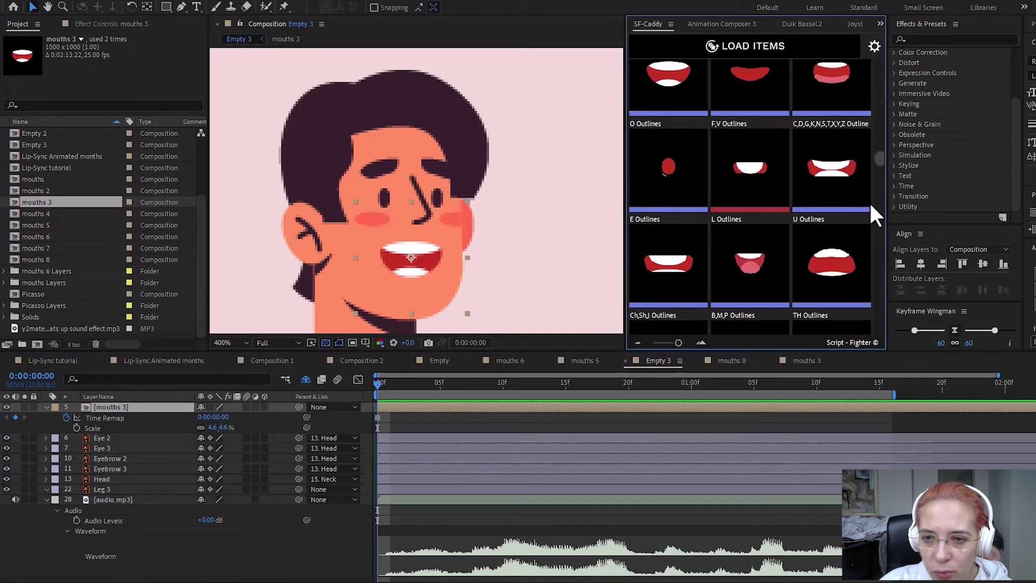
click(757, 297)
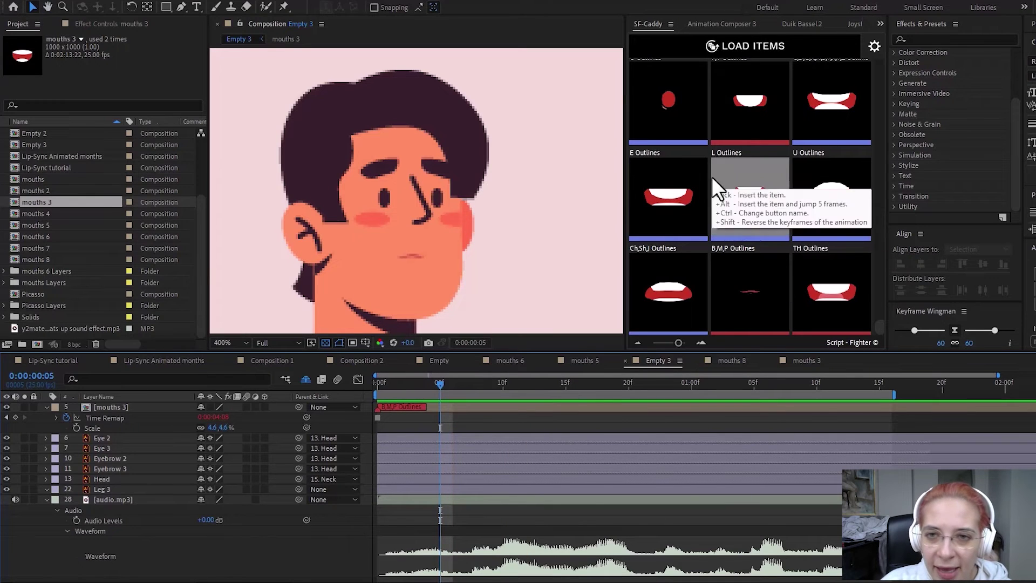
Step: Insert the O Outlines mouth after the B,M,P mouth and adjust its marker to span frames 4 to 9
alt+click(658, 100)
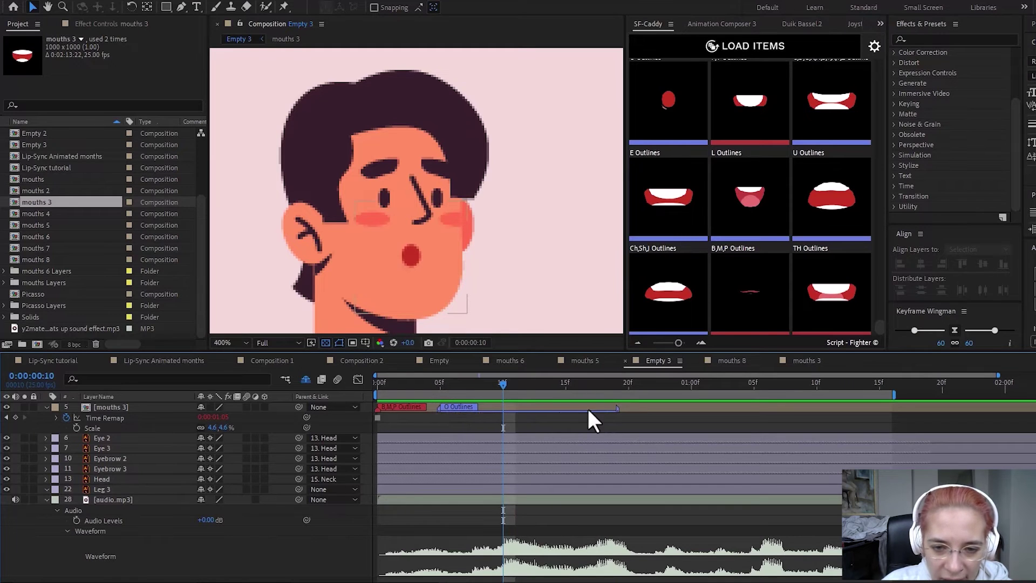
click(439, 382)
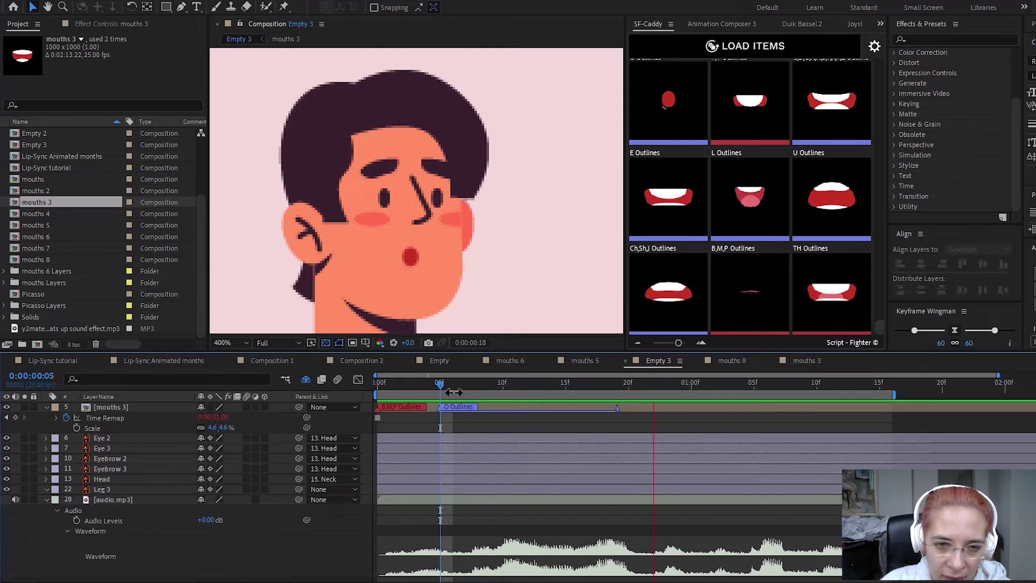
click(491, 382)
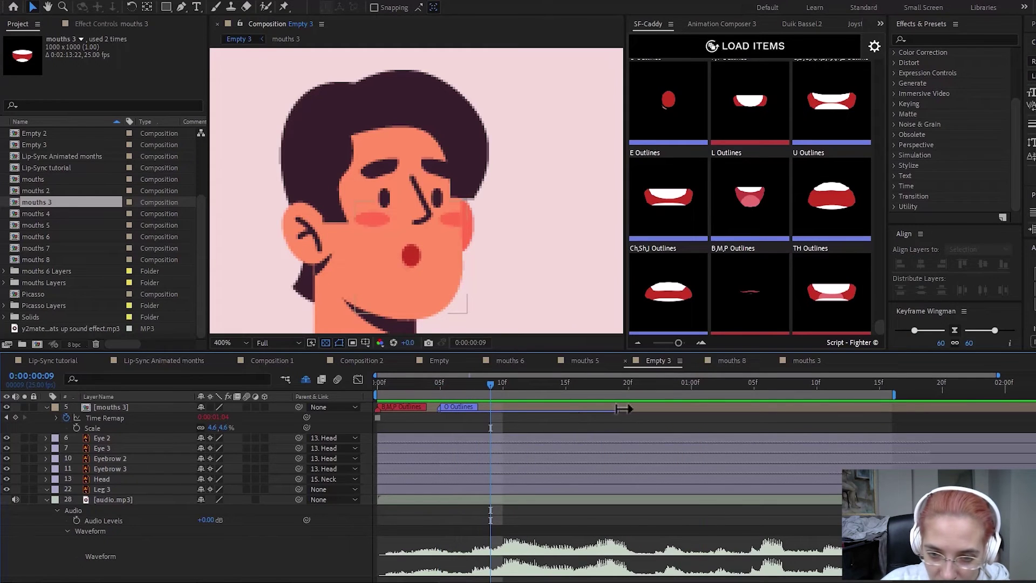
drag(551, 412, 507, 415)
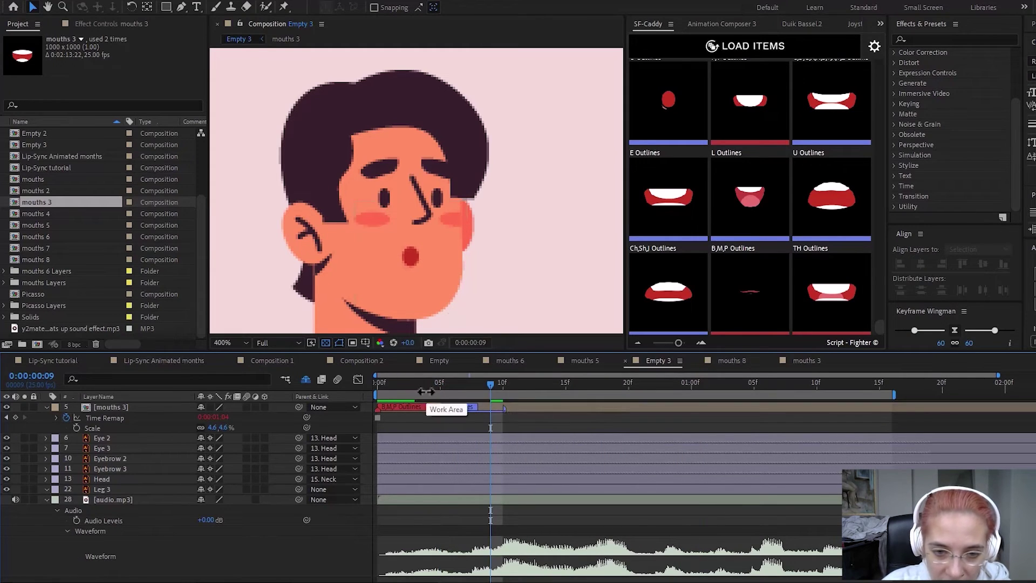
click(422, 383)
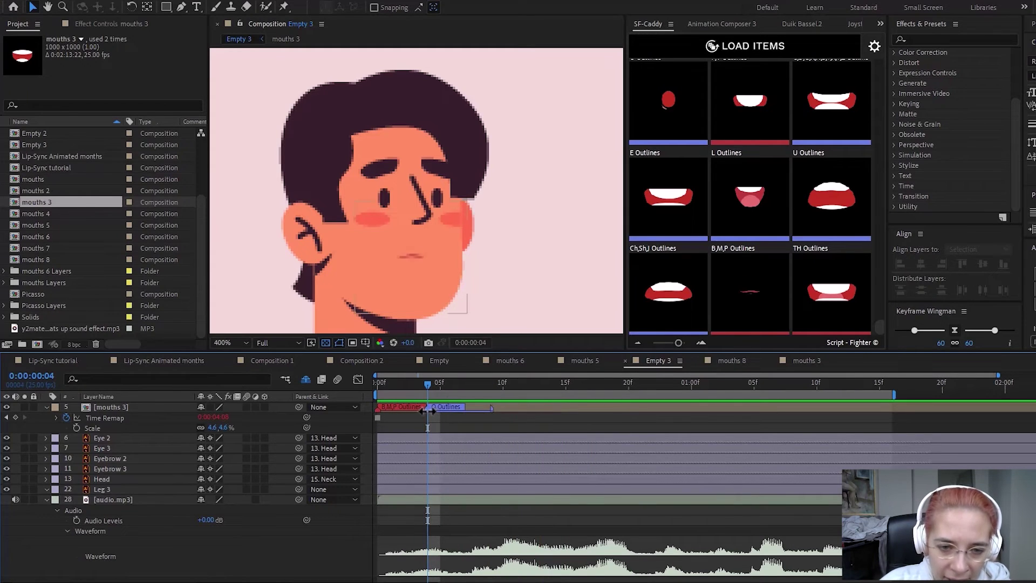
drag(427, 410, 426, 410)
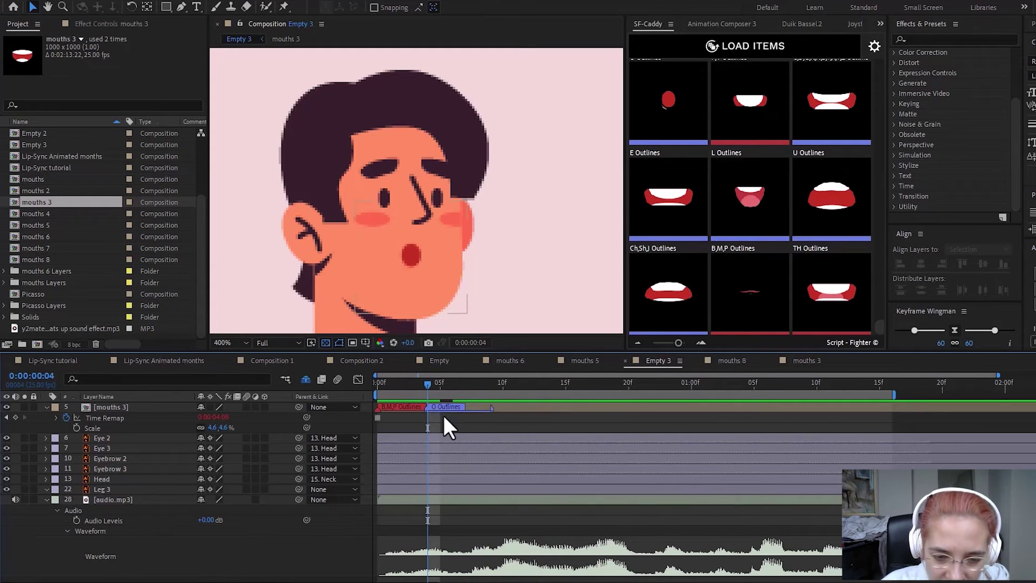
Step: Add the C,D,G,K,N,S,T,X,Y,Z Outlines mouth starting at frame 8 and the A,E,I Outlines mouth at frame 10
click(487, 382)
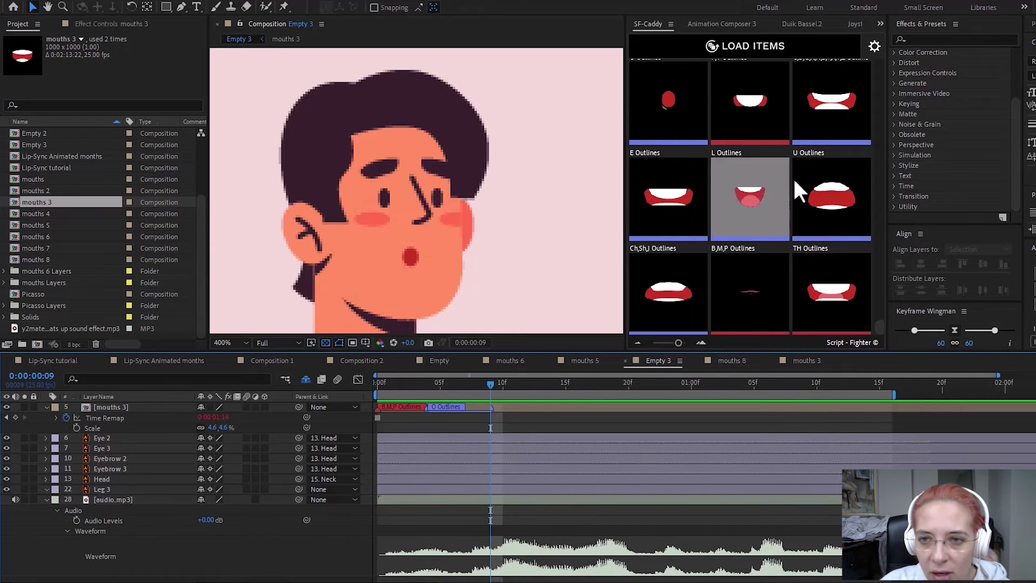
scroll(830, 214, up, 2)
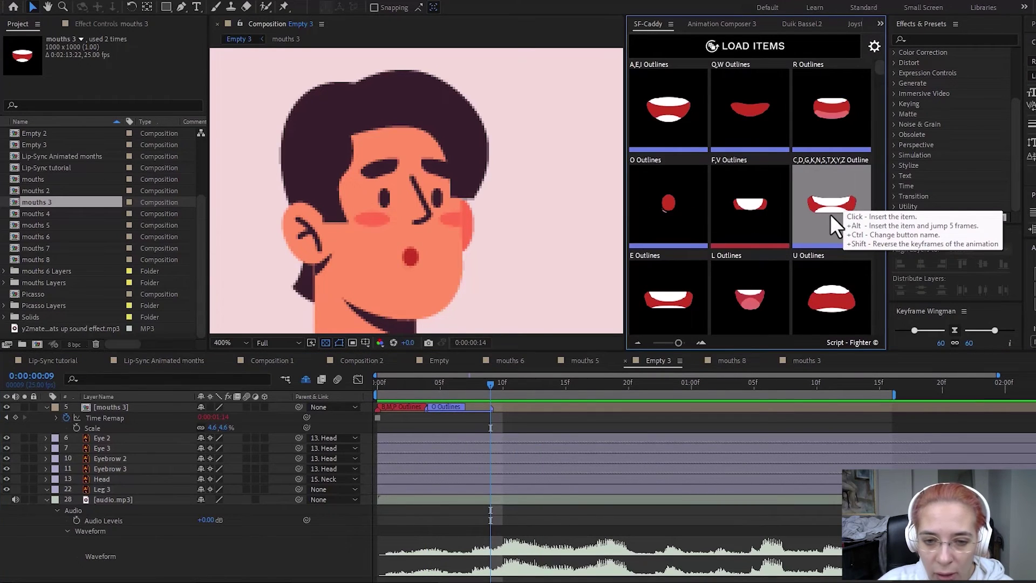
click(830, 214)
mouse_move(513, 383)
mouse_down()
mouse_move(482, 394)
mouse_move(502, 383)
mouse_up()
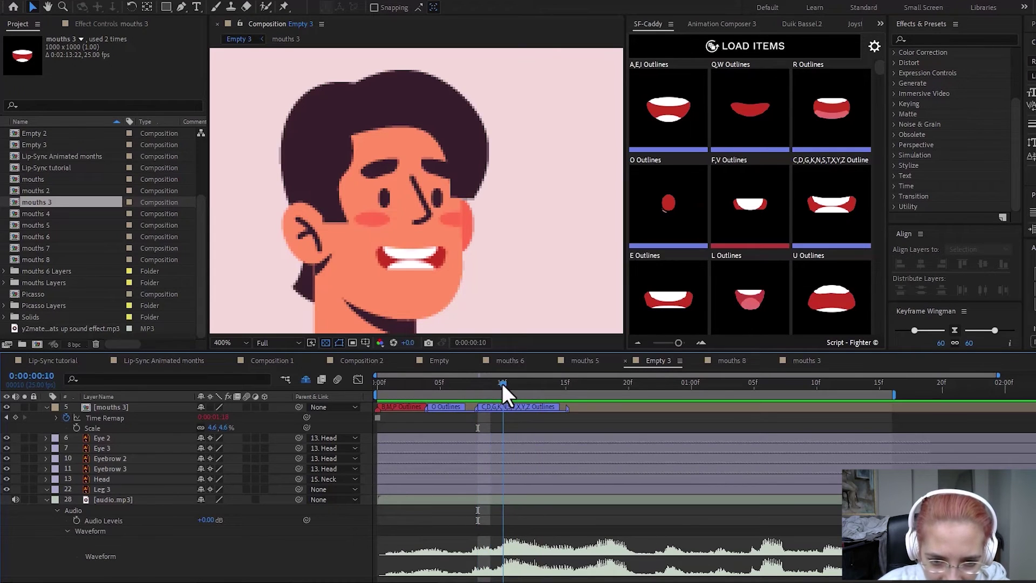
click(662, 108)
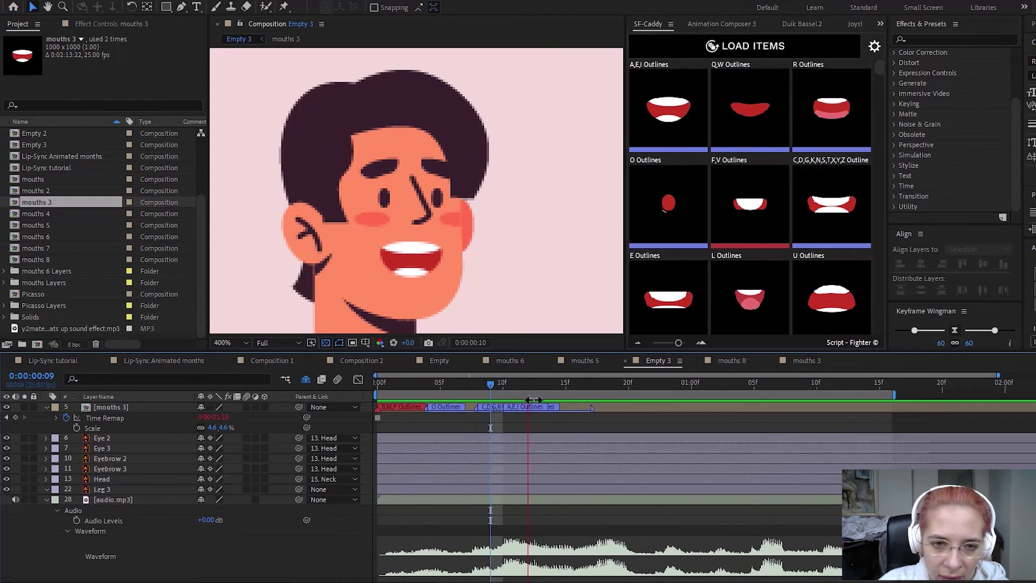
Step: Review the new mouths and try the reversed A,E,I Outlines animation at frame 10
drag(503, 383, 574, 388)
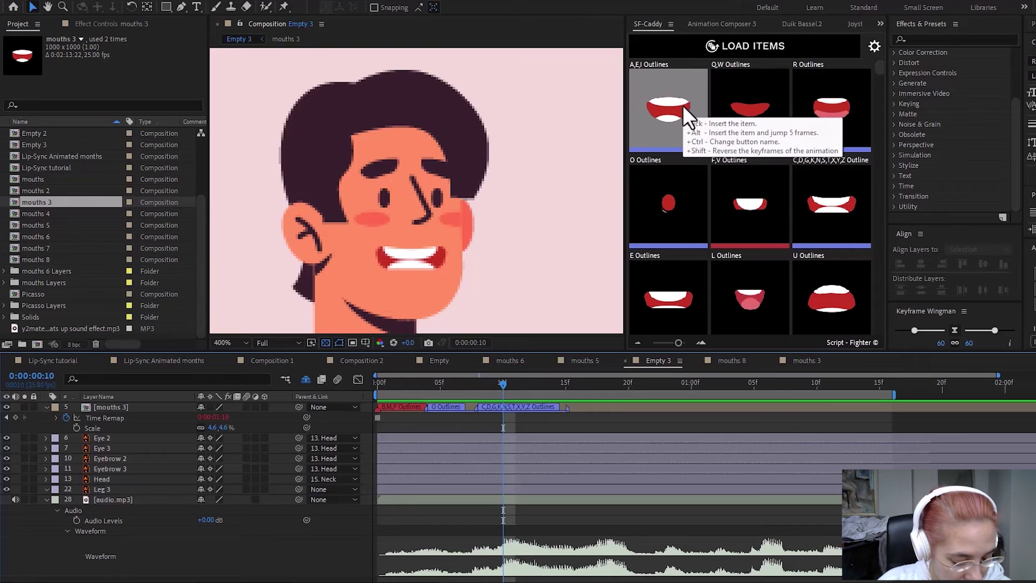
shift+click(682, 105)
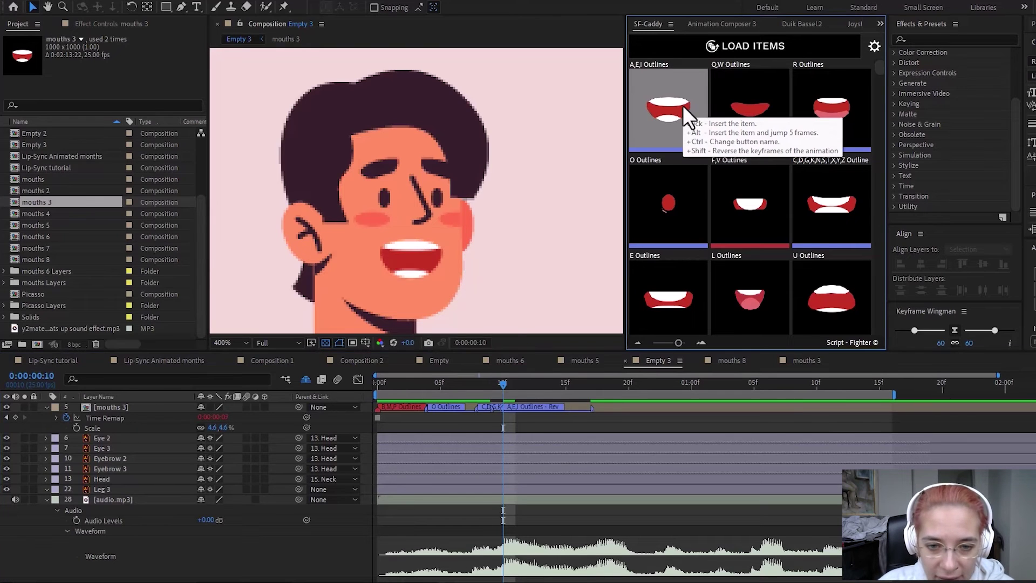
click(575, 427)
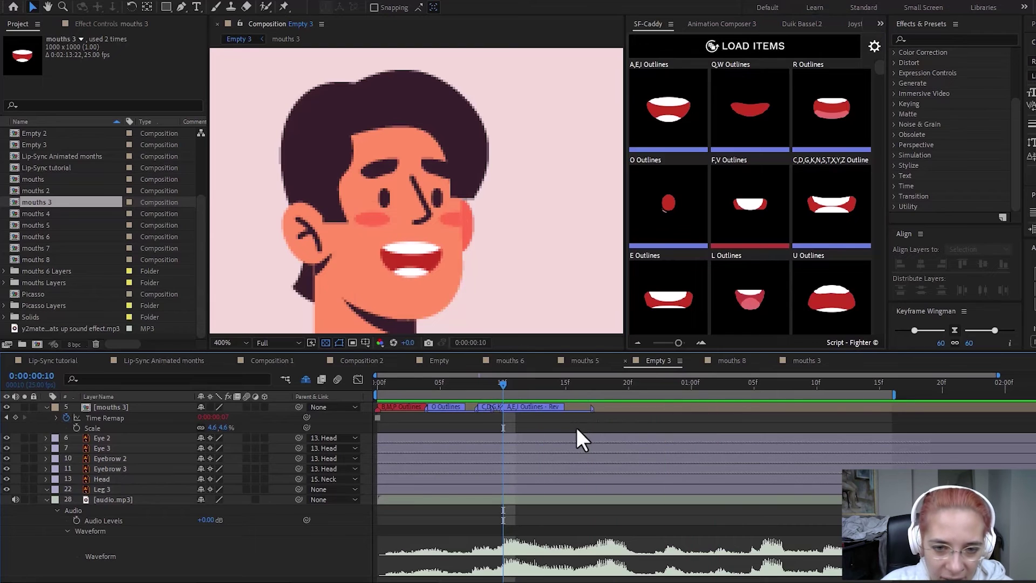
Step: Continue the lip-sync with the L, A,E,I and TH Outlines mouths at frames 15, 17 and 22
drag(504, 385, 592, 382)
alt+click(740, 319)
alt+click(666, 96)
scroll(766, 205, down, 2)
alt+click(830, 303)
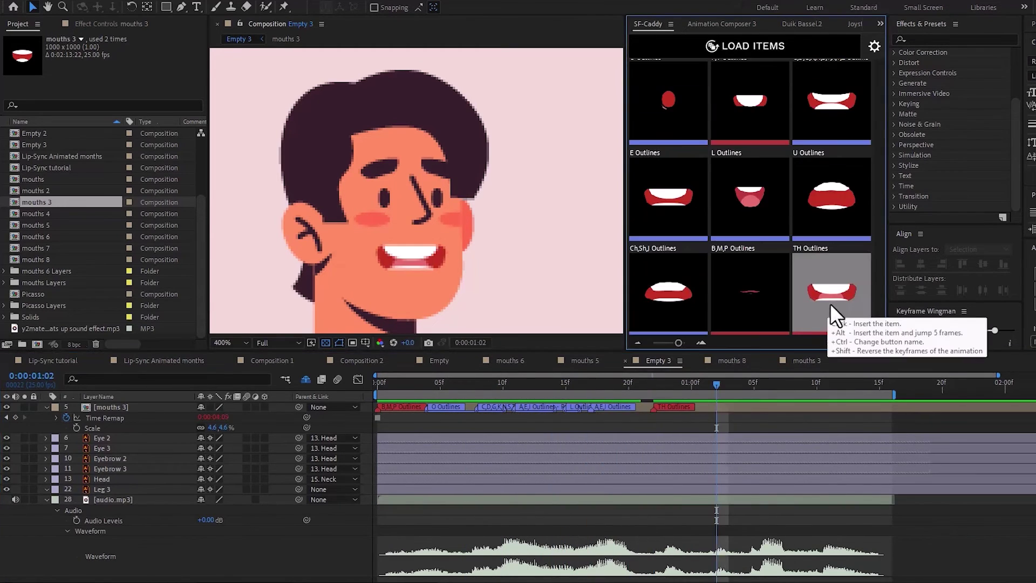
Step: Insert the B,M,P mouth after TH, the C,D,G,K,N,S,T,X,Y,Z mouth at 1:02 and the A,E,I mouth at 1:05
drag(716, 385, 654, 384)
alt+click(744, 293)
drag(880, 323, 879, 67)
alt+click(832, 204)
drag(778, 384, 753, 384)
alt+click(668, 108)
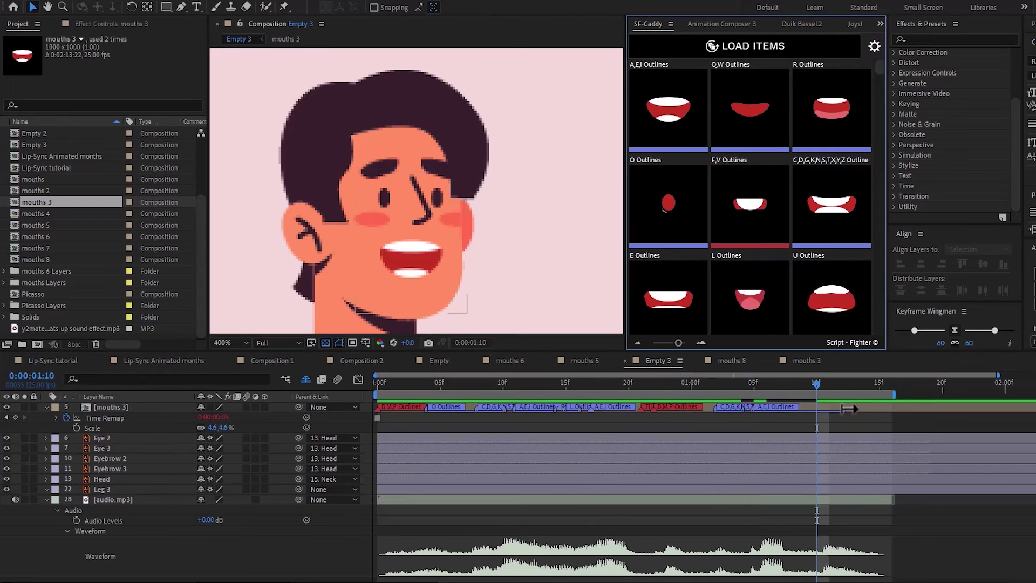
Step: Complete the phrase with the C,D,G,K,N,S,T,X,Y,Z mouth at 1:07, O at 1:10 and B,M,P at 1:15
drag(816, 384, 780, 384)
alt+click(831, 204)
click(816, 384)
scroll(767, 205, down, 1)
alt+click(672, 156)
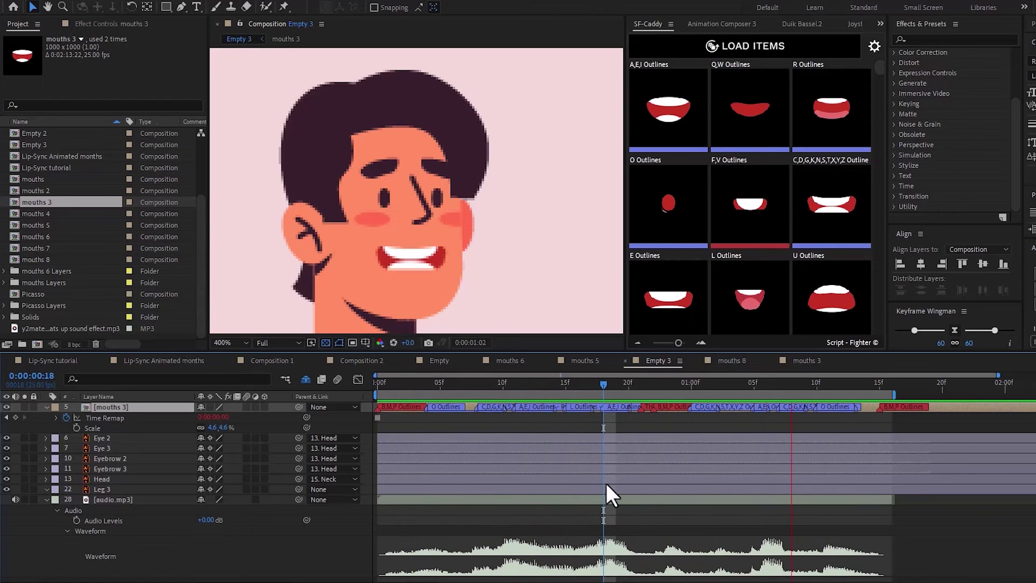
Step: Play back the complete lip-sync in Empty 3 from the start to check it against the audio
click(438, 360)
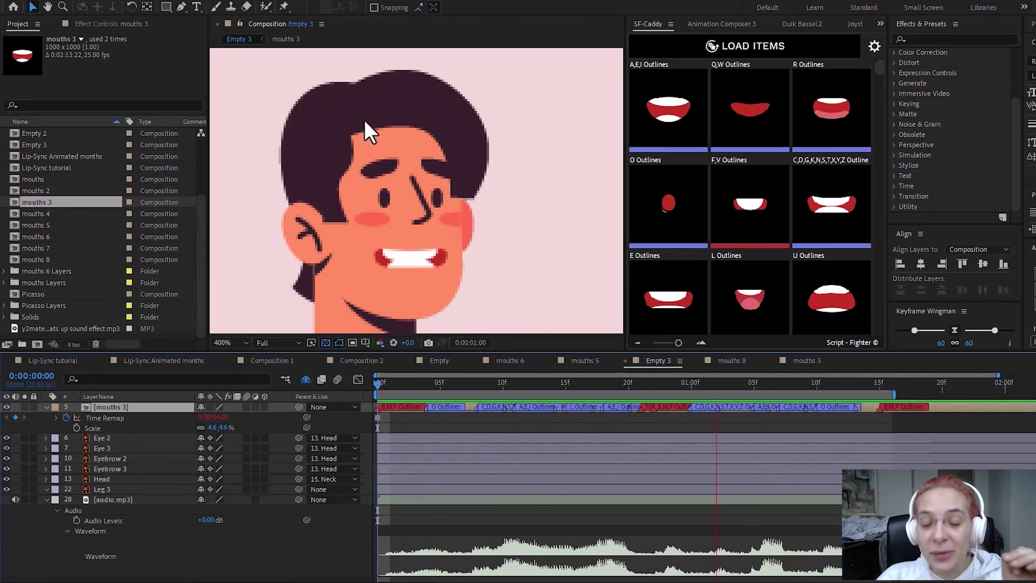
key(space)
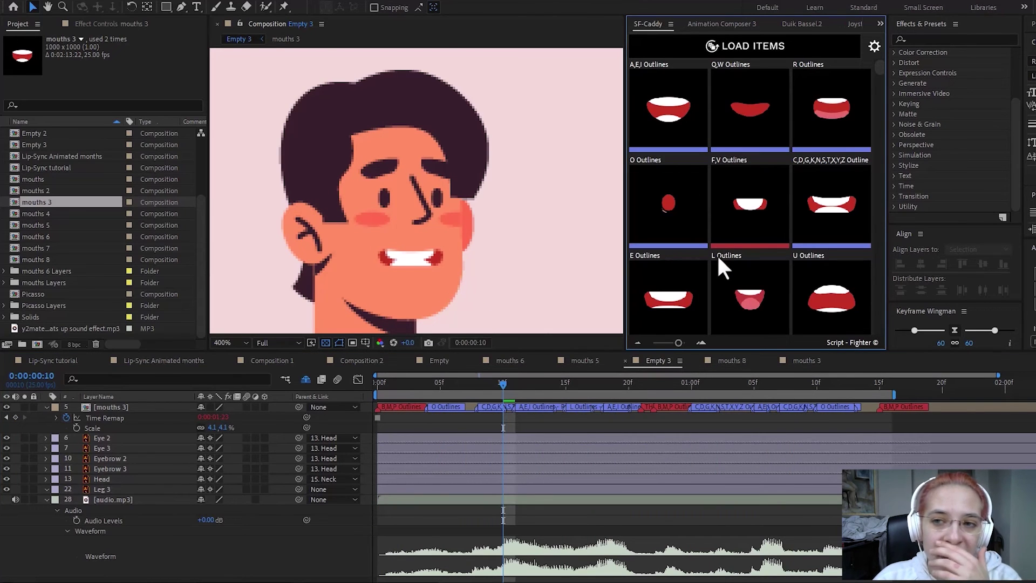
drag(497, 389, 338, 391)
key(space)
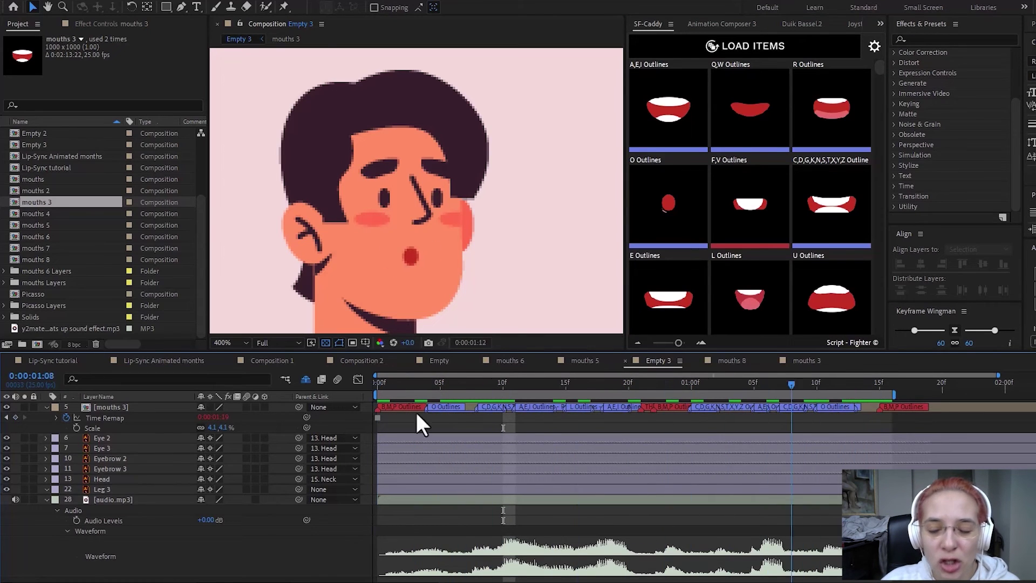
key(space)
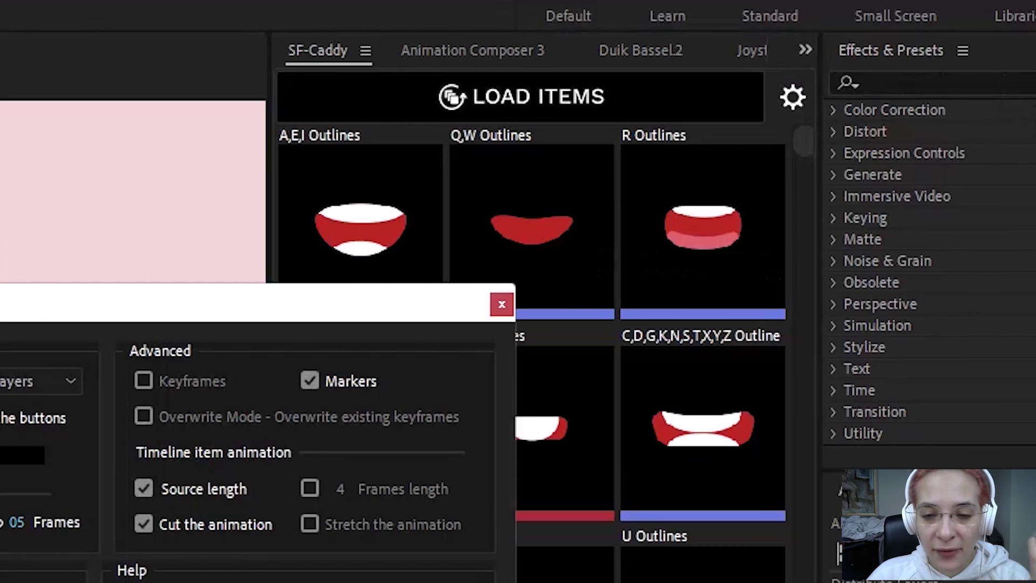
Step: Switch SF-Caddy to Keyframes mode, converting the mouths 3 layer's markers to keyframes, and save the settings
click(791, 97)
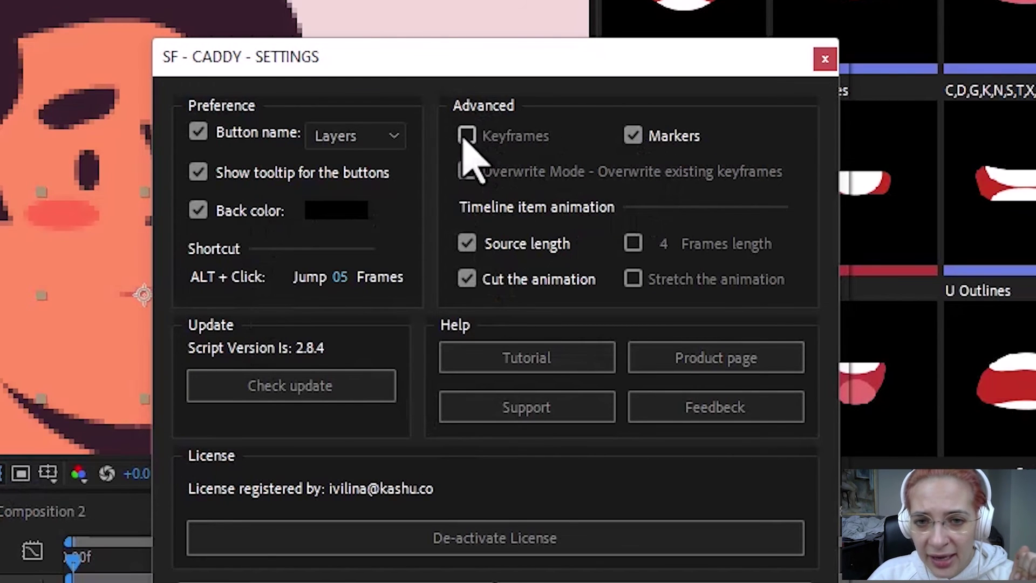
click(465, 139)
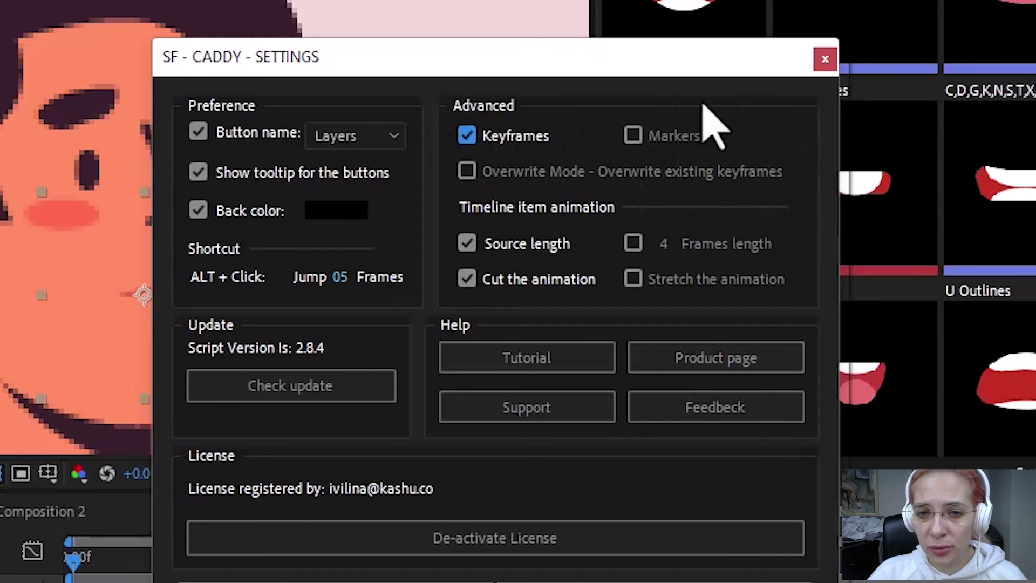
click(633, 136)
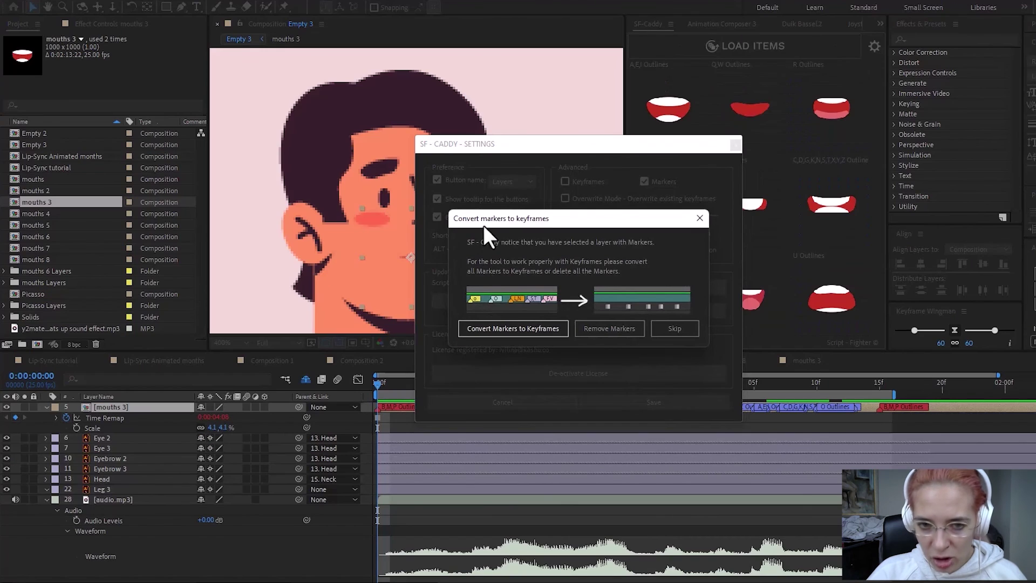
click(532, 329)
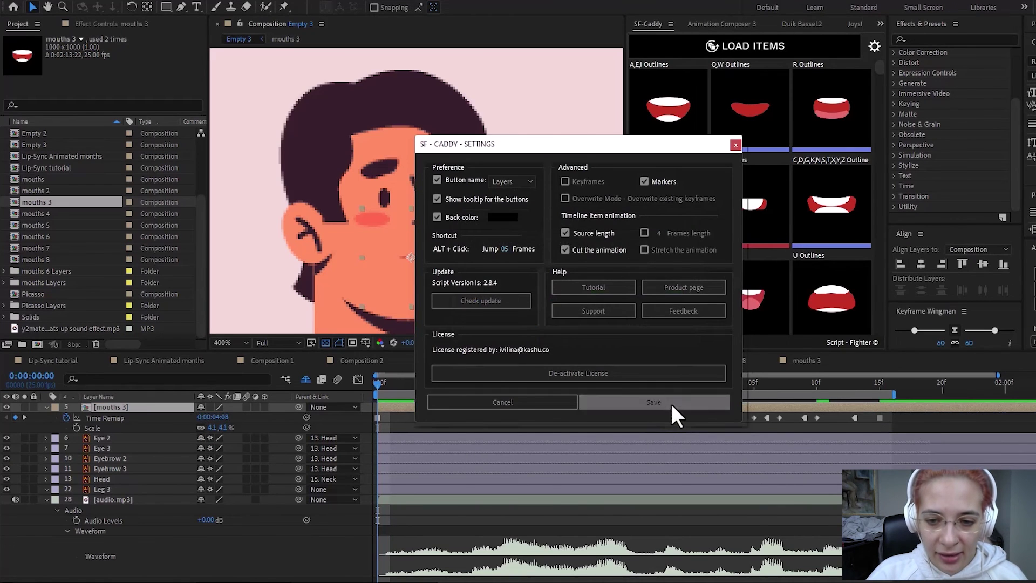
click(674, 414)
Step: Review the converted Time Remap keyframes of the mouths 3 layer by scrubbing and playing from the start
drag(380, 384, 481, 384)
key(Home)
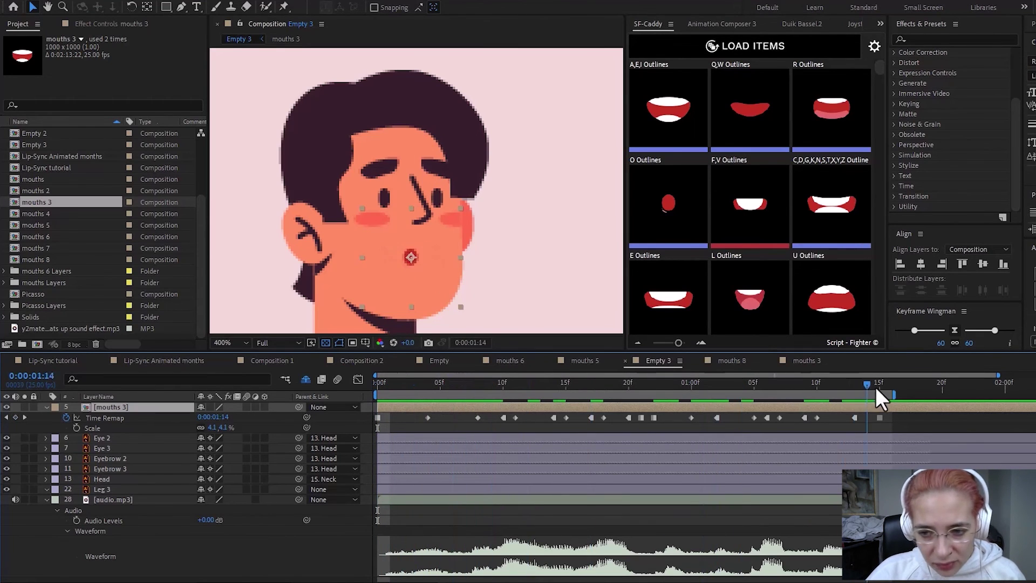
key(space)
Step: Copy all Time Remap keyframes to the mouths 3 layer in the Empty composition and play it back
click(122, 418)
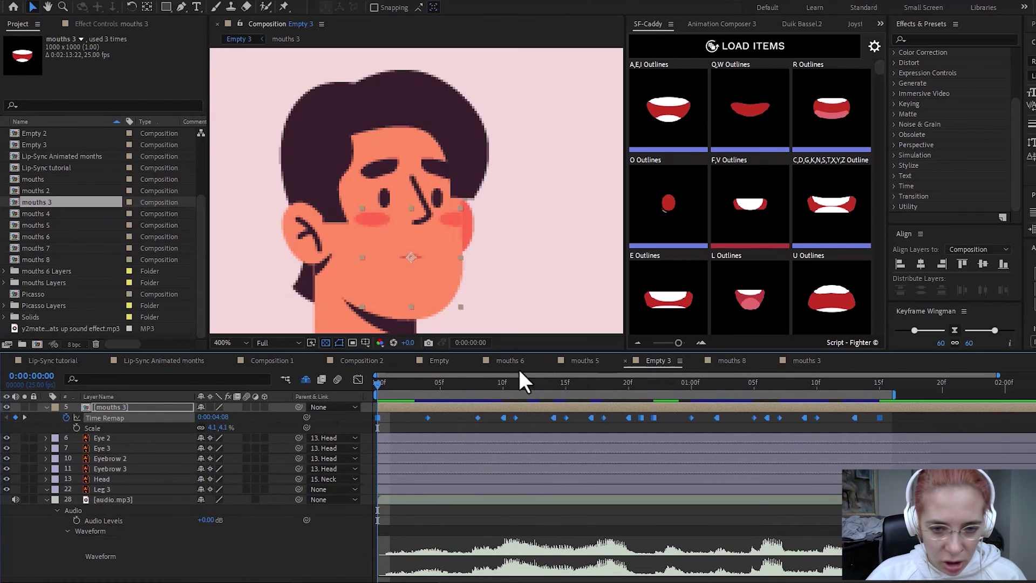
click(435, 362)
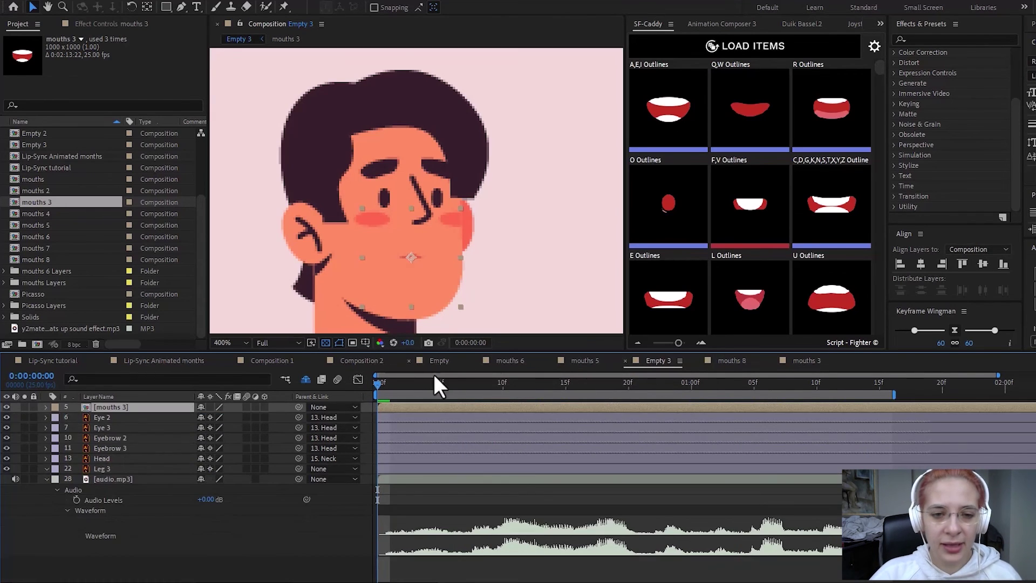
click(130, 404)
key(u)
key(space)
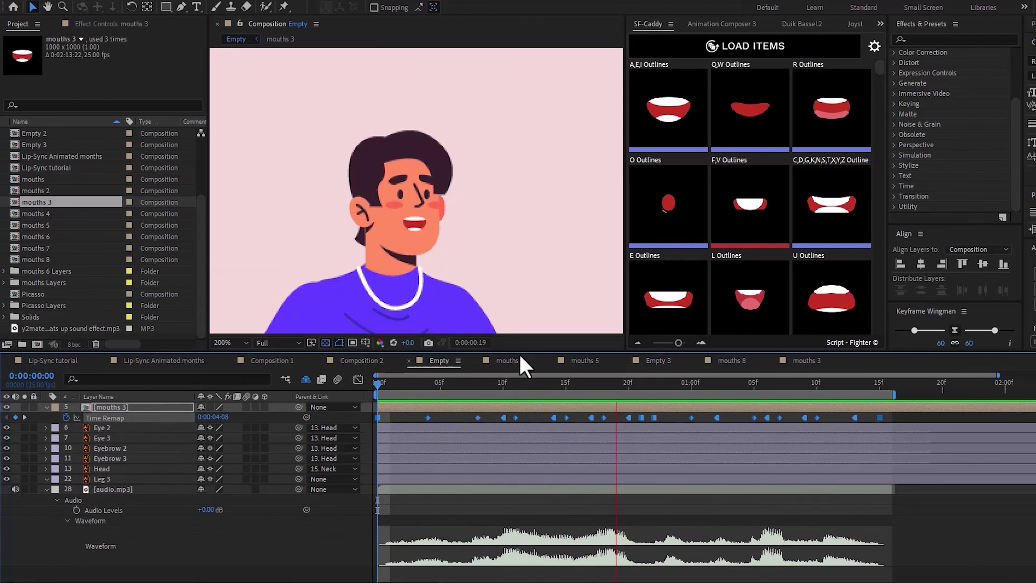
Step: Switch SF-Caddy back to Markers mode and convert the mouths 3 layer's keyframes in the Empty composition to markers
click(874, 45)
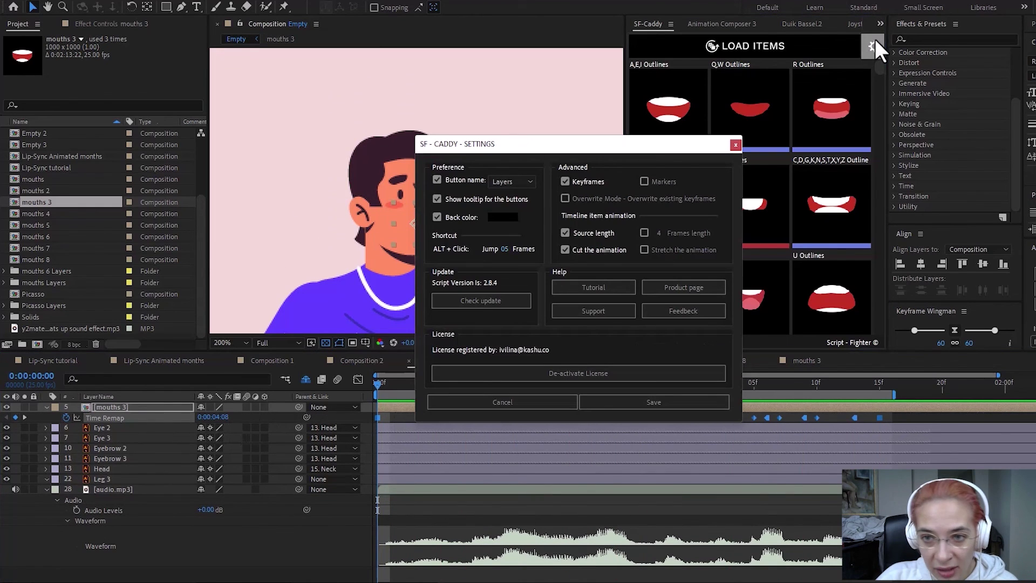
click(644, 181)
click(654, 402)
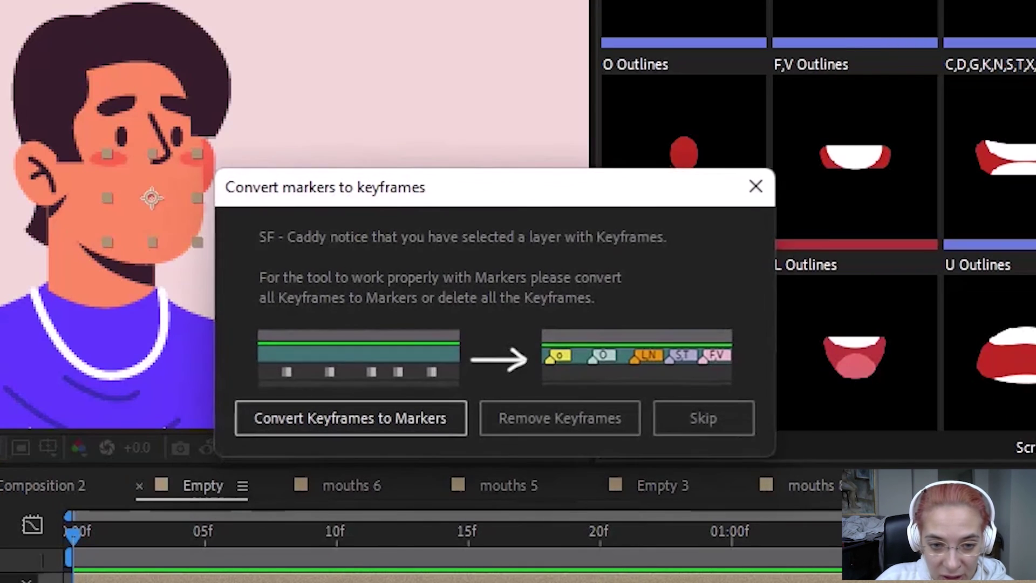
click(310, 426)
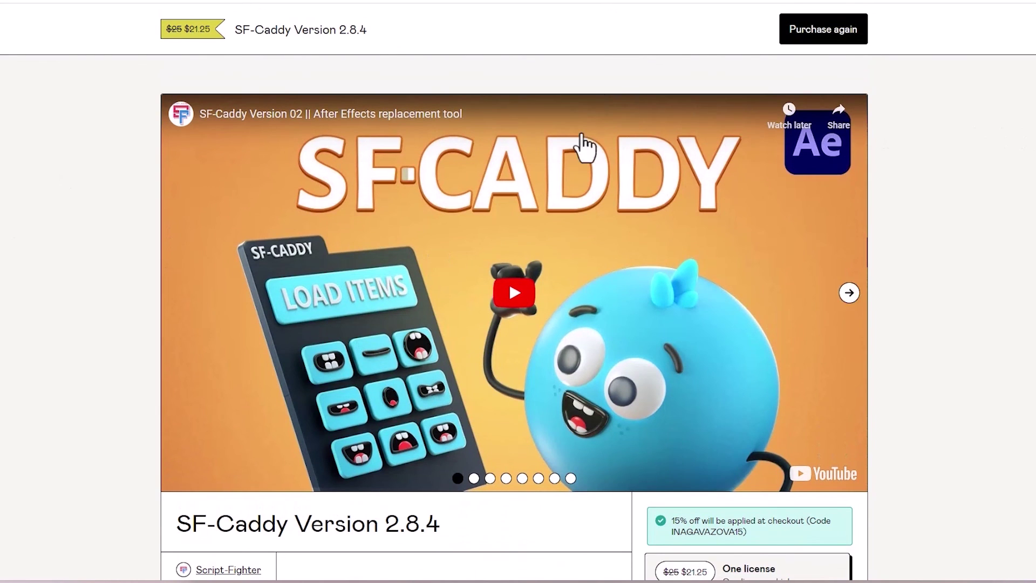
Step: Look through the SF-Caddy Version 2.8.4 product page in the browser for its licence options and feature descriptions
scroll(558, 210, down, 10)
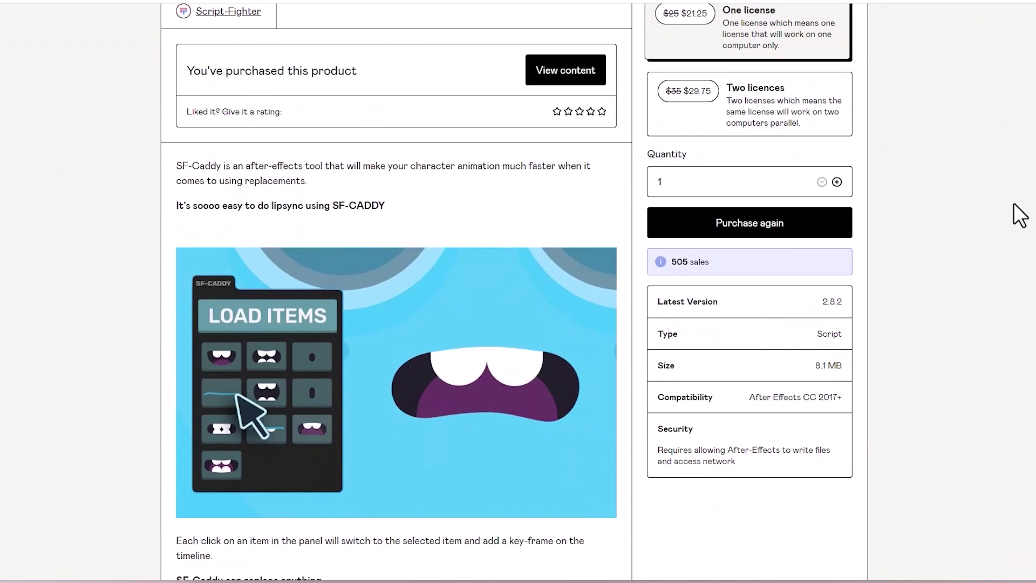
scroll(1012, 218, up, 1)
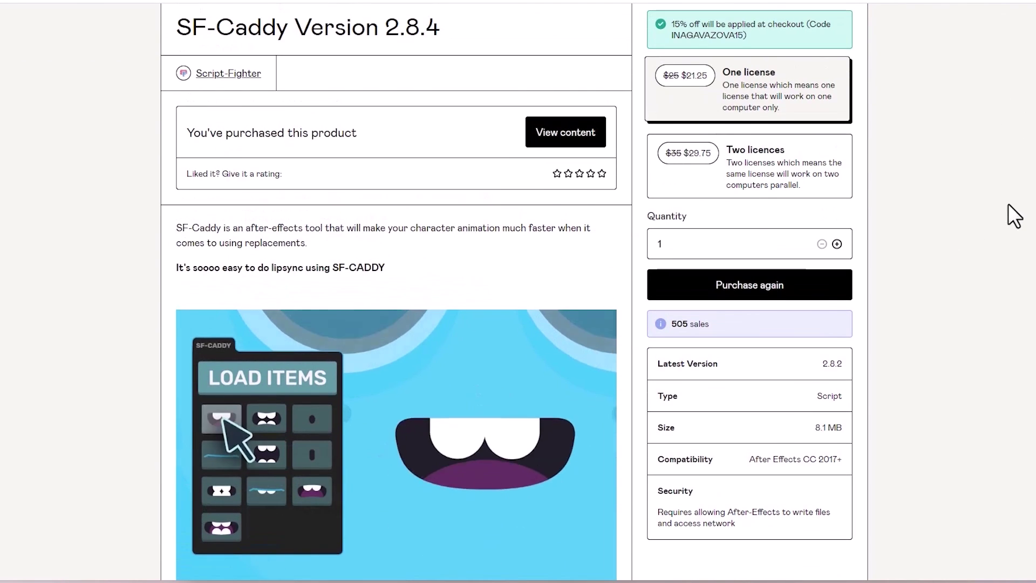
scroll(1012, 215, down, 5)
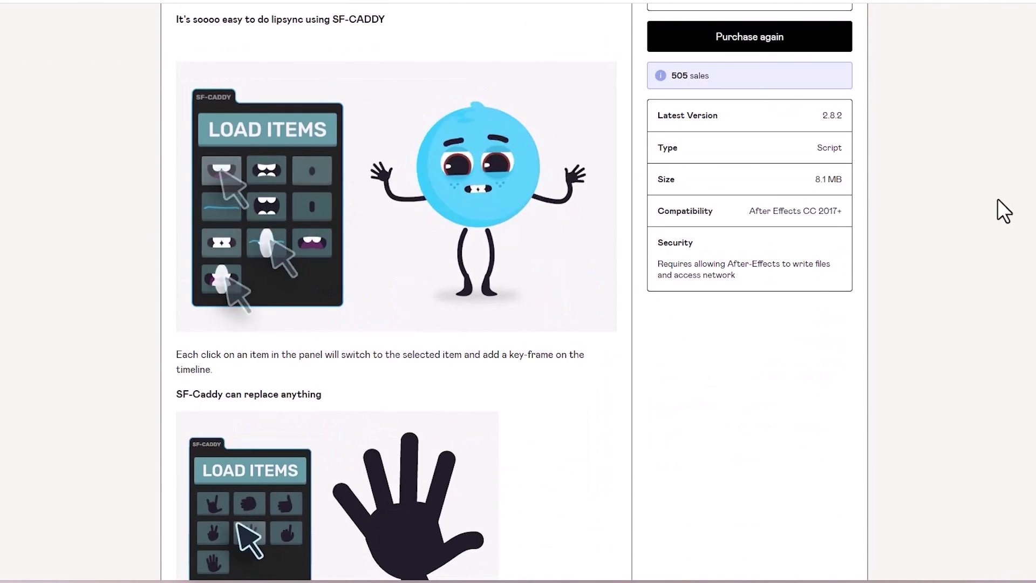